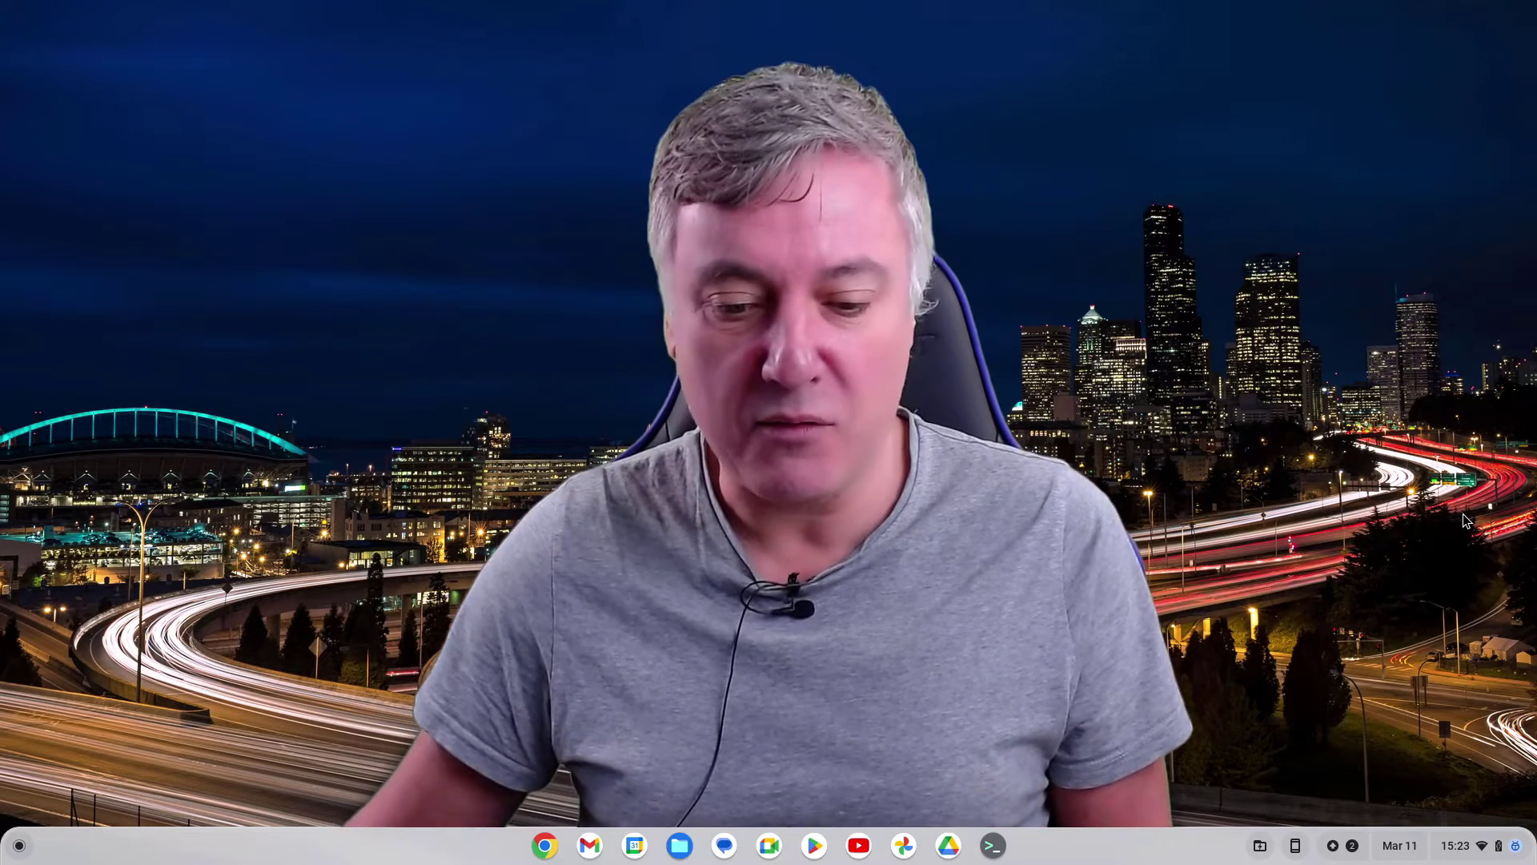
Launch Google Drive from the shelf and create a blank Google Docs document from the New menu
click(1234, 661)
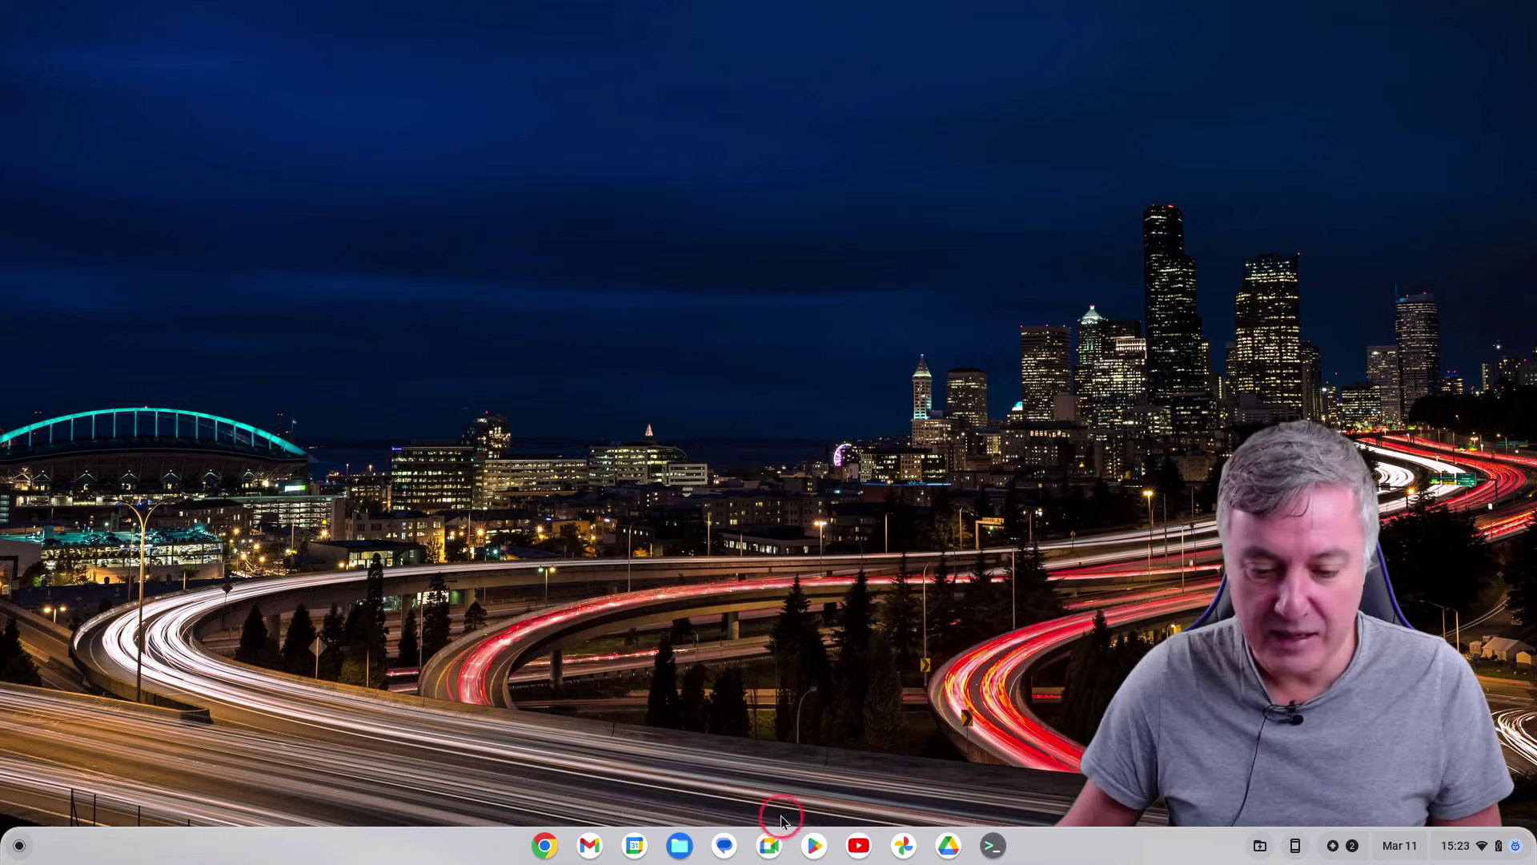
click(982, 835)
click(952, 847)
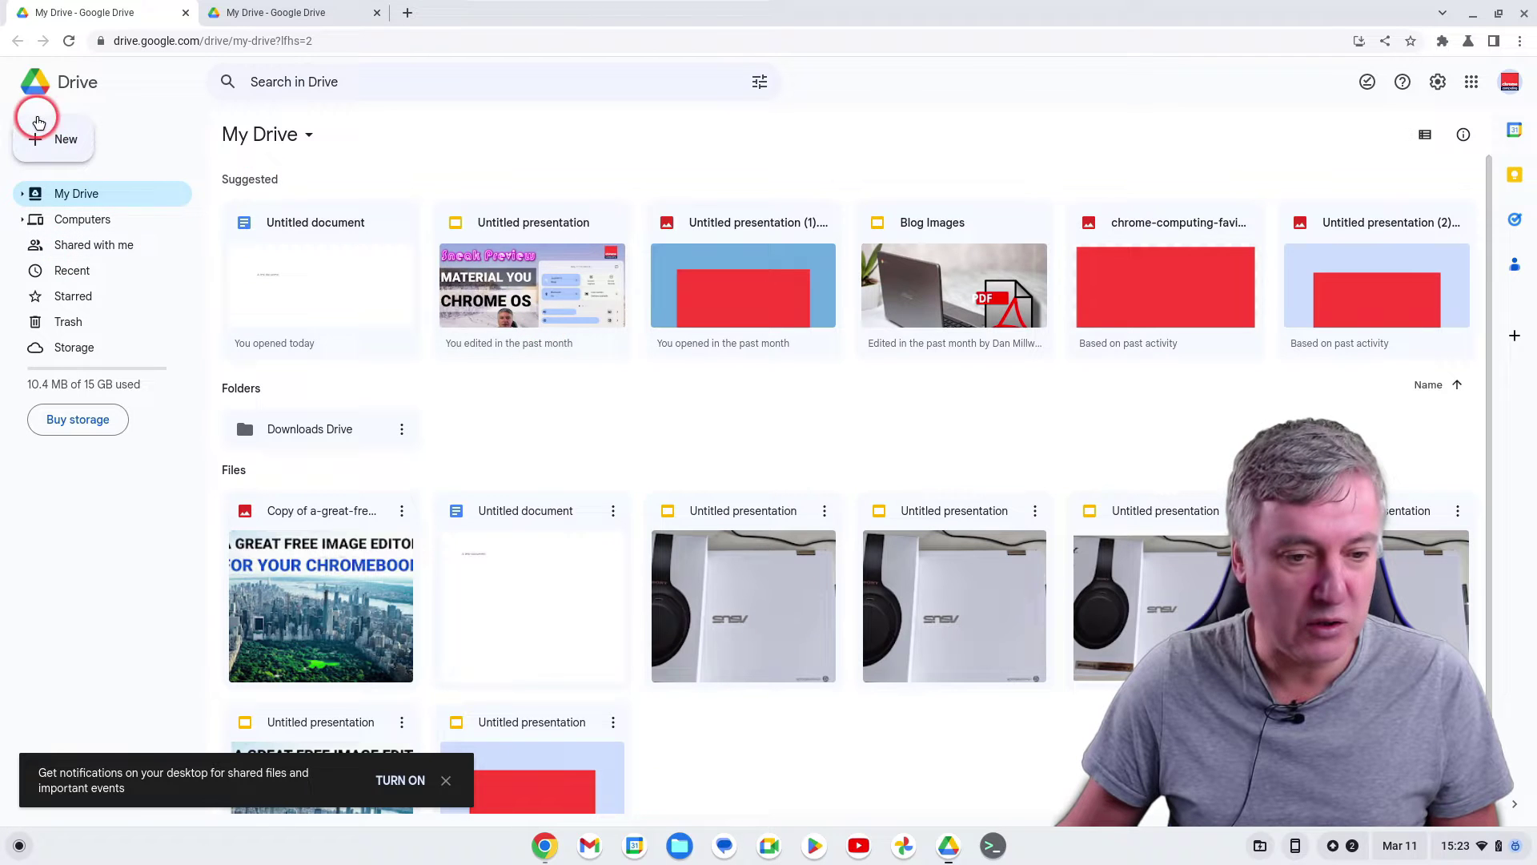
click(49, 140)
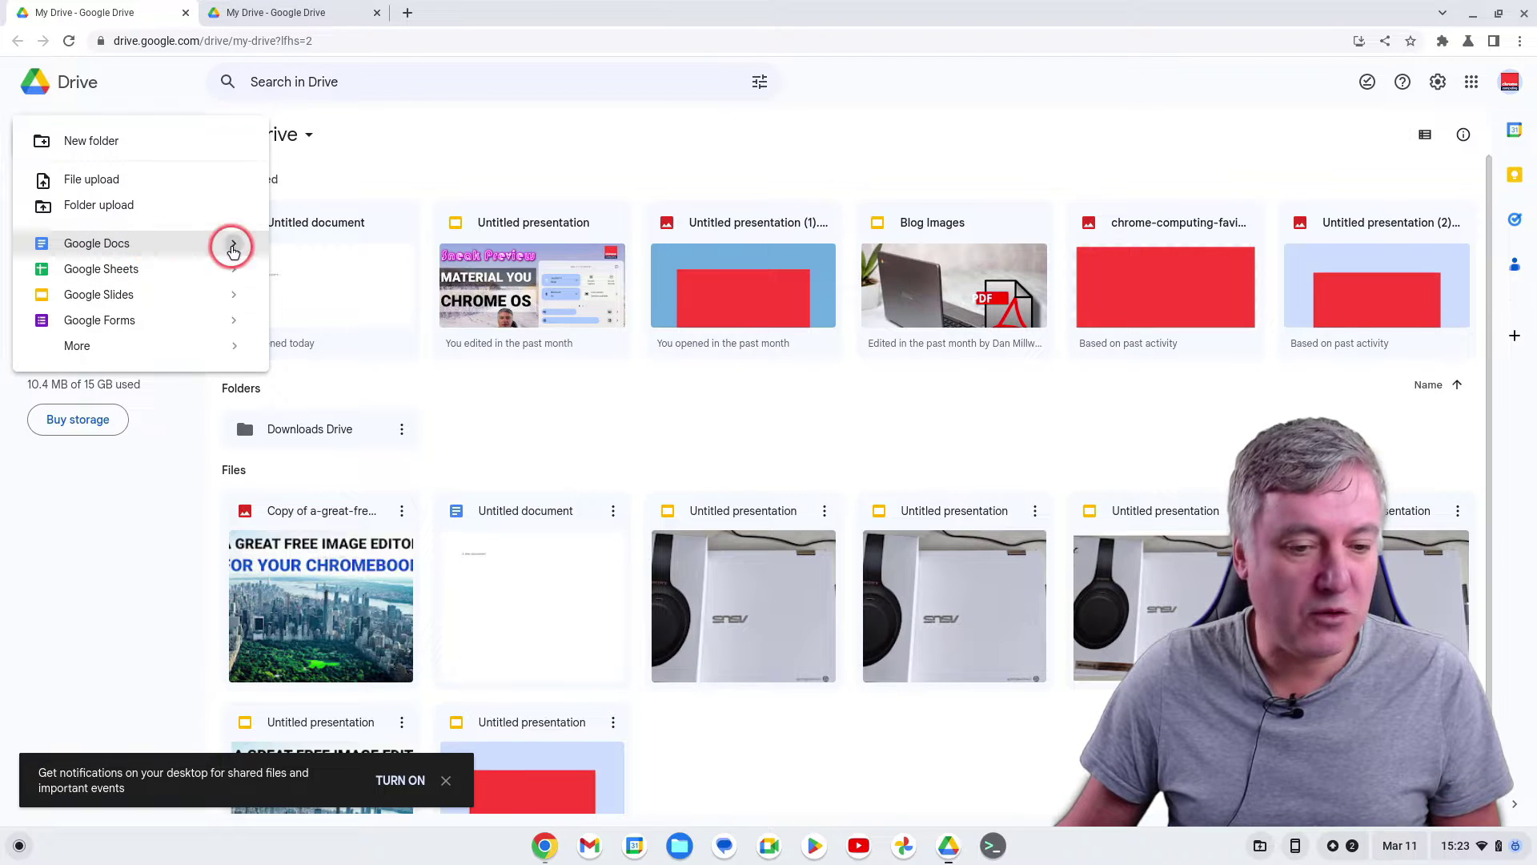
mouse_move(234, 249)
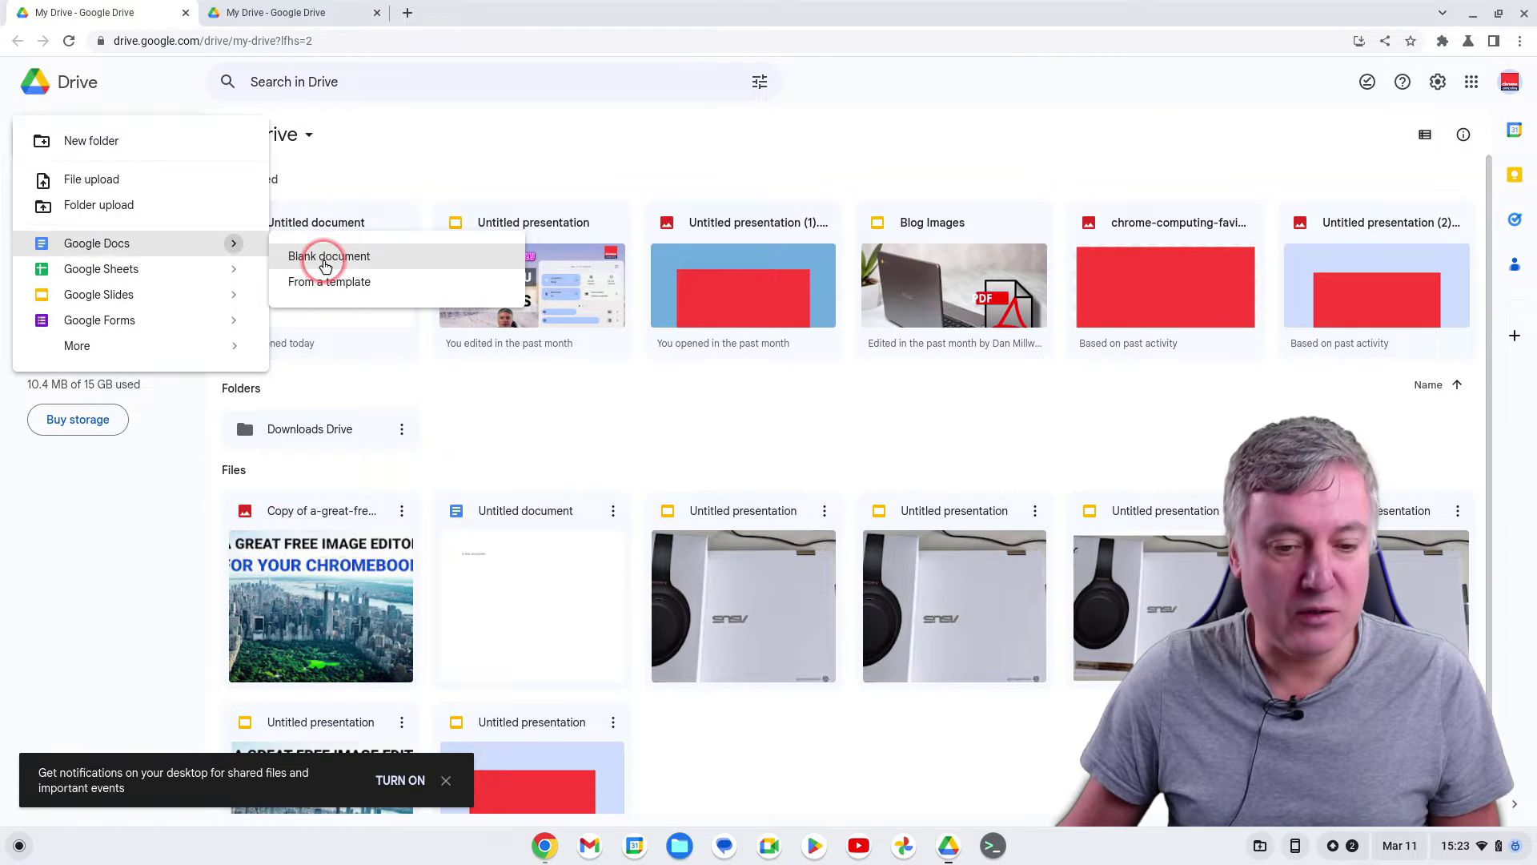
click(325, 258)
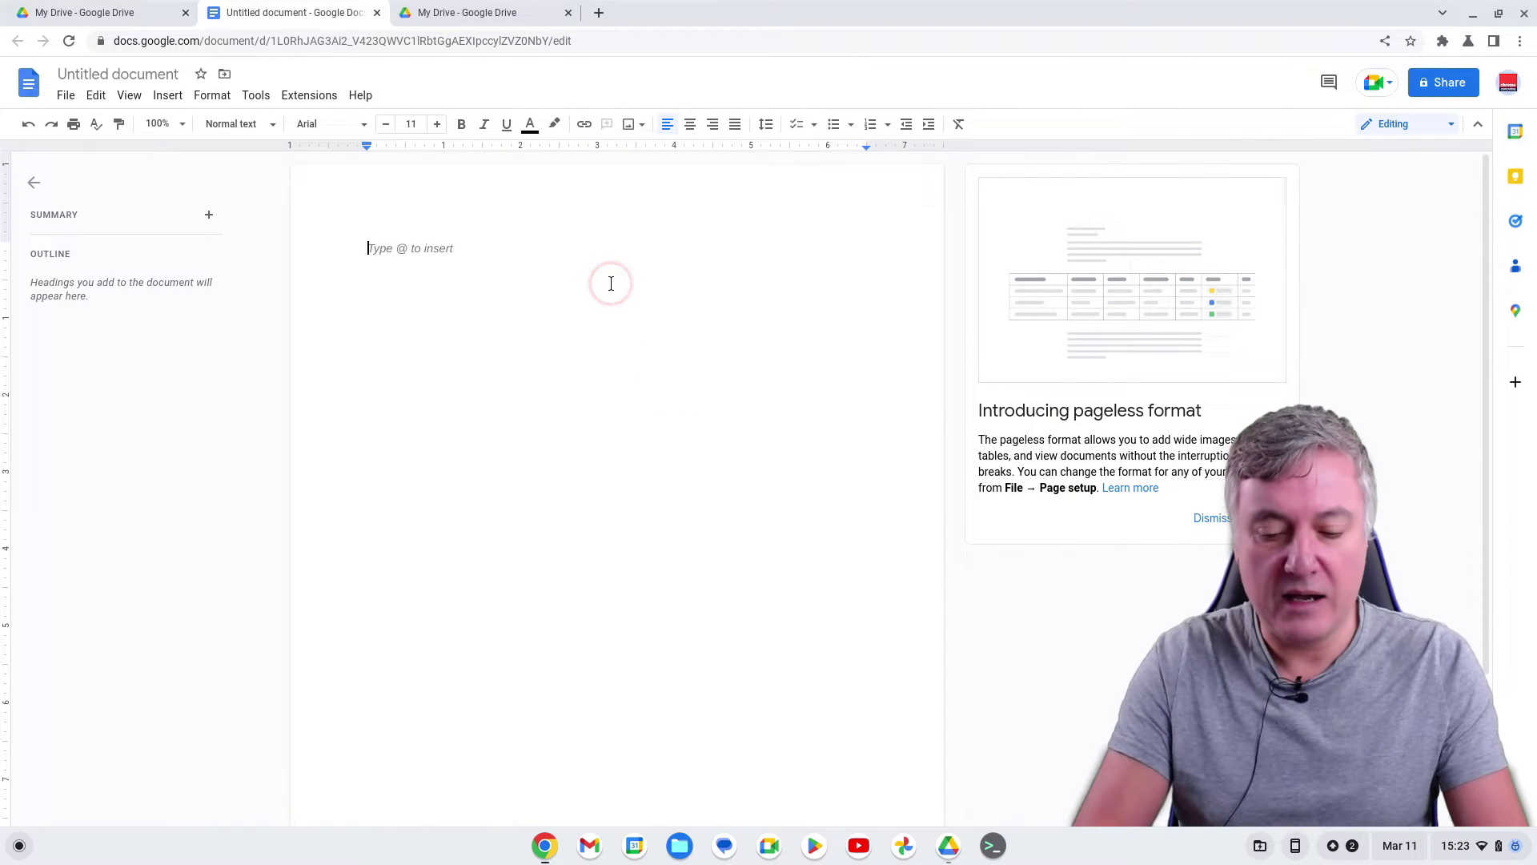
Type 'This is a test document' into the document and rename it Test Doc
text(This is)
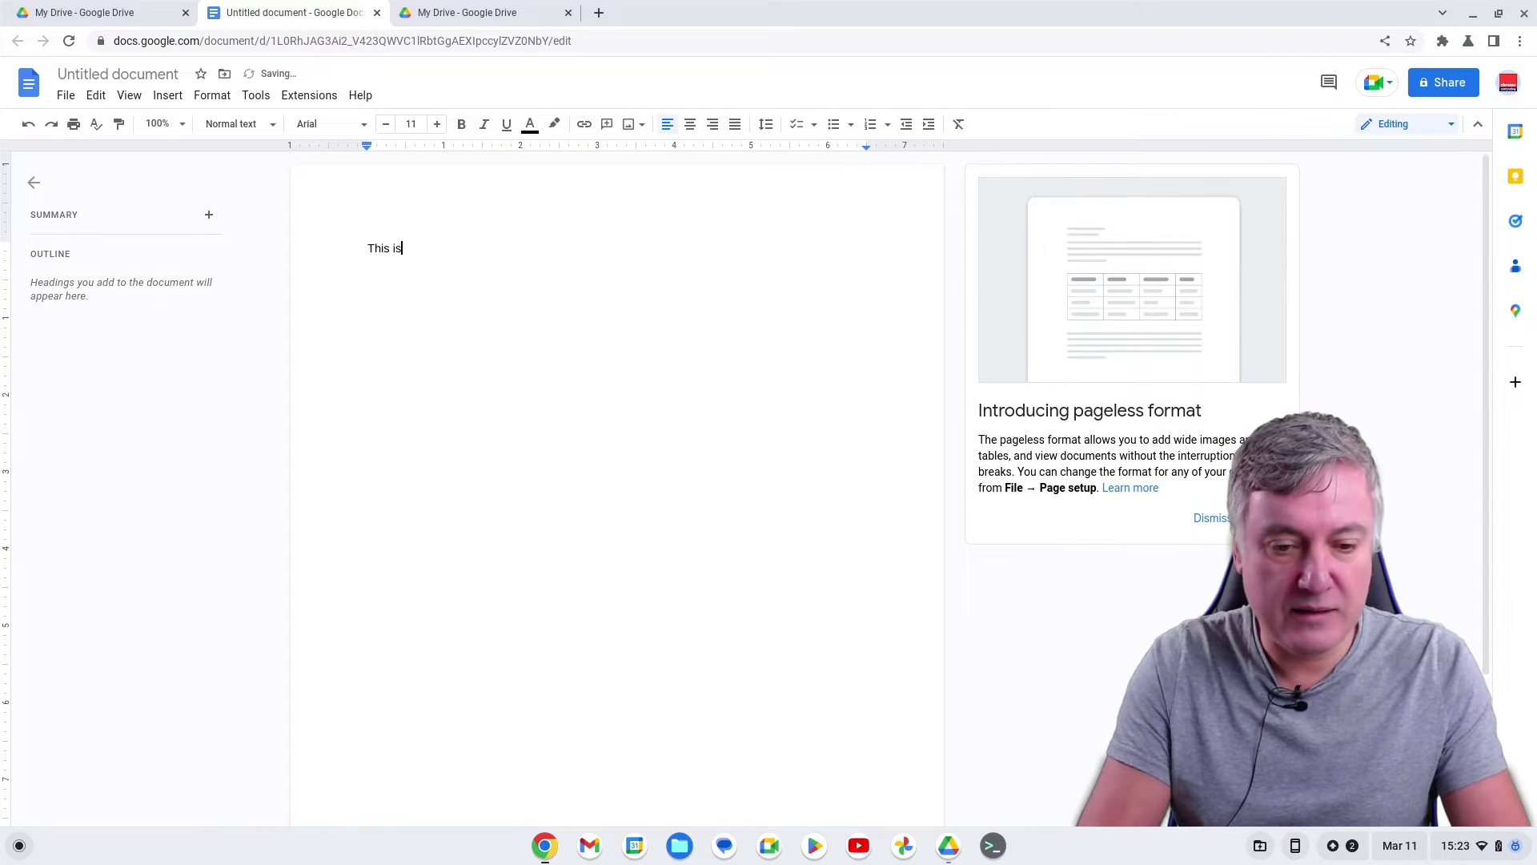
text( a test doc)
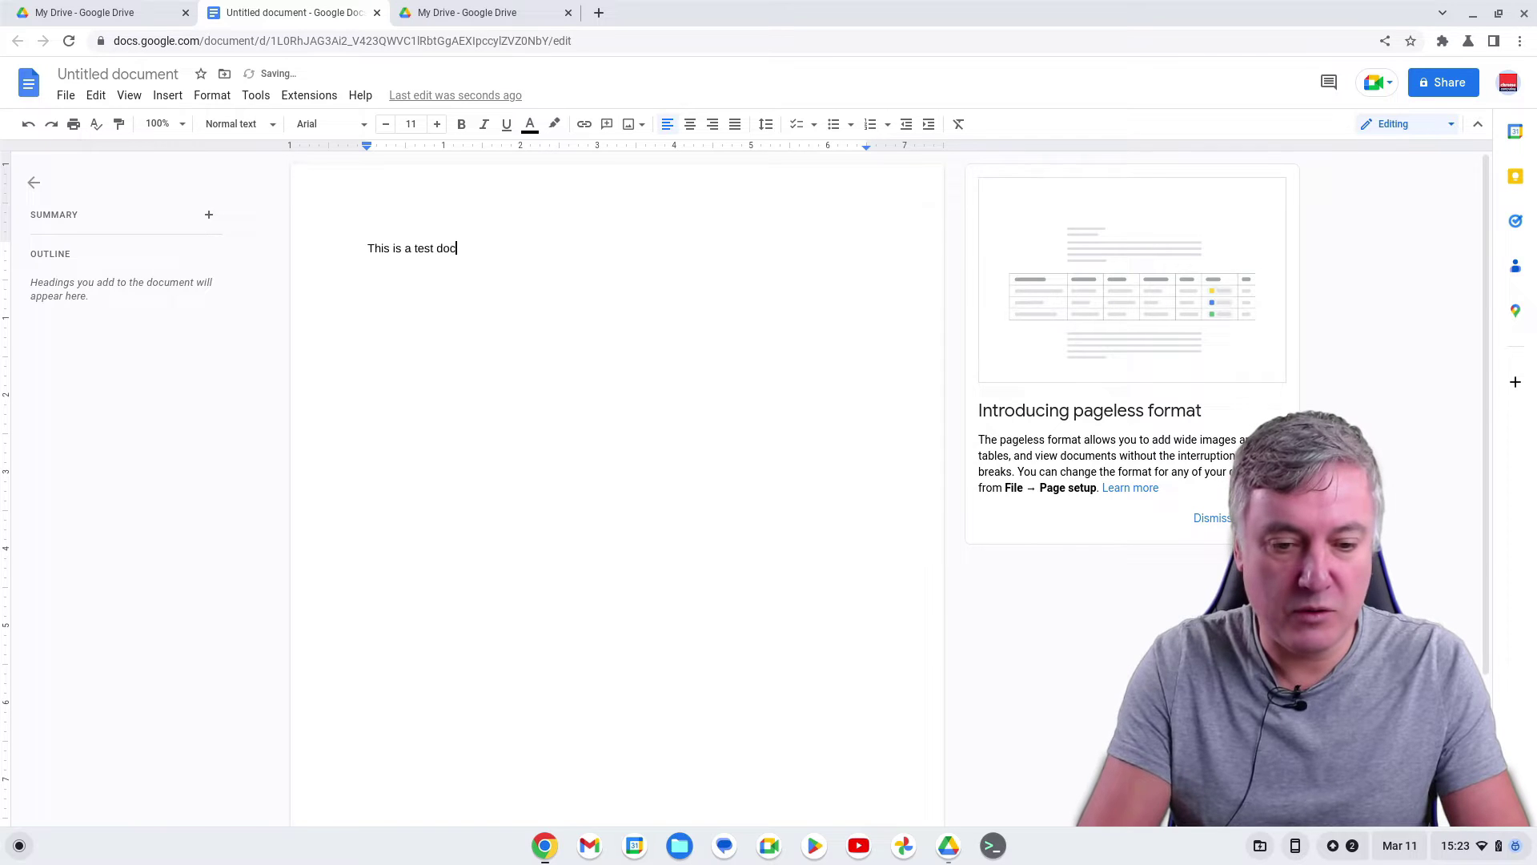
text(ument)
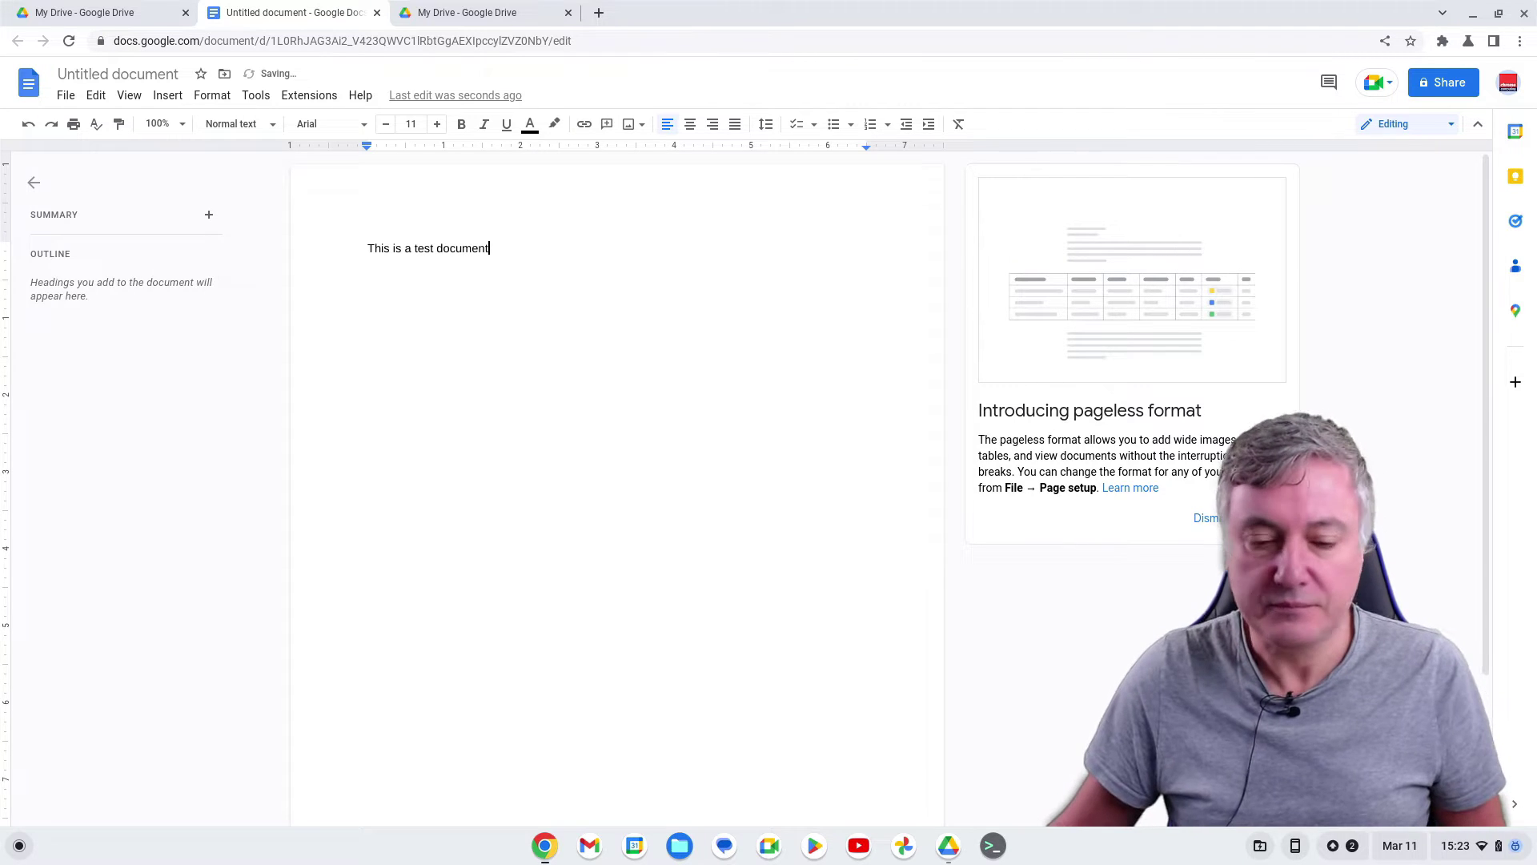
click(125, 72)
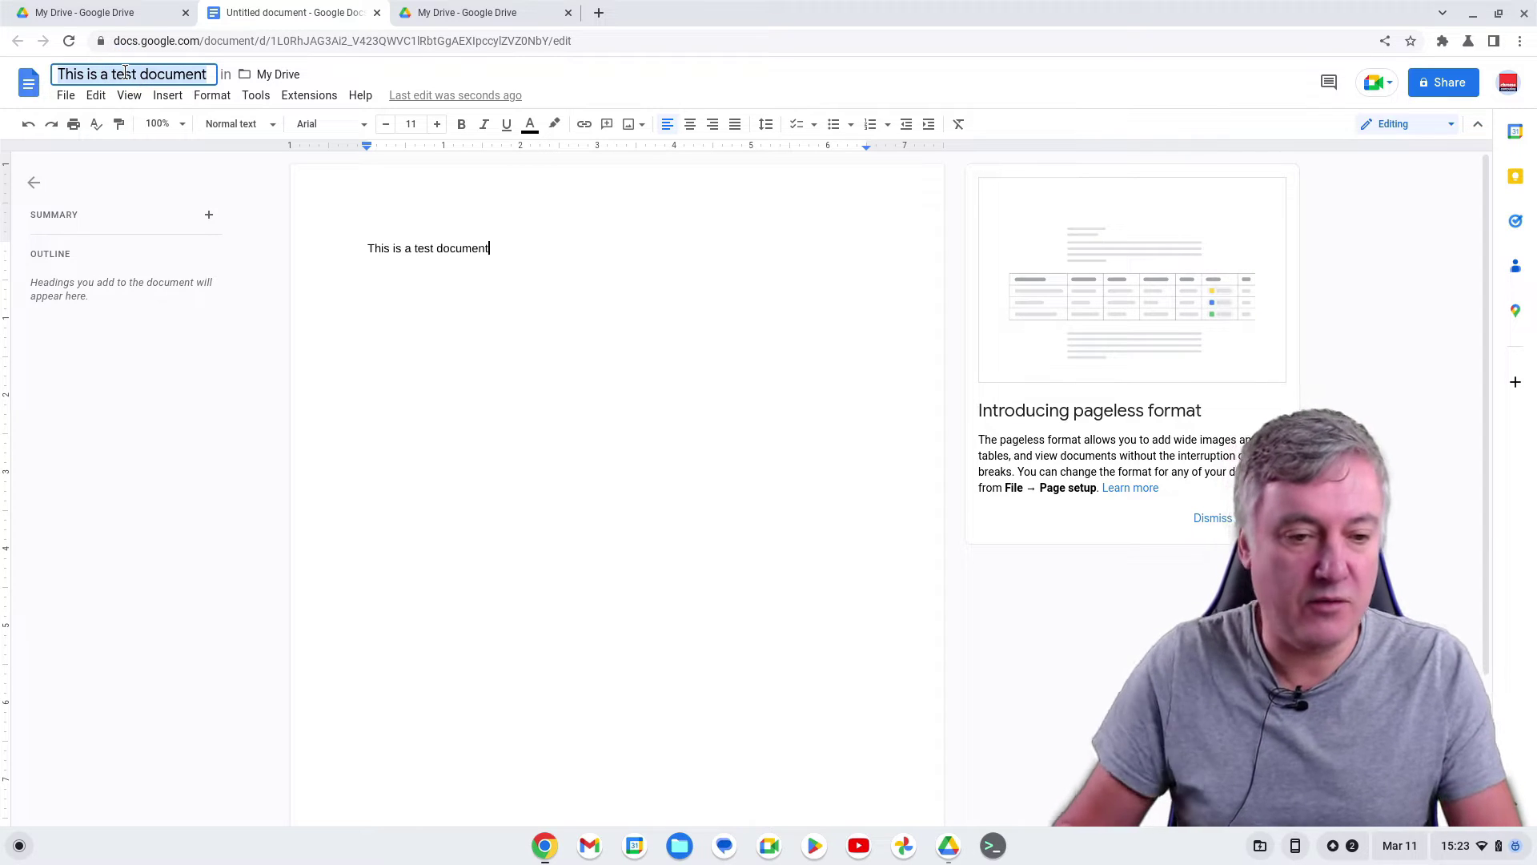
text(Test Do)
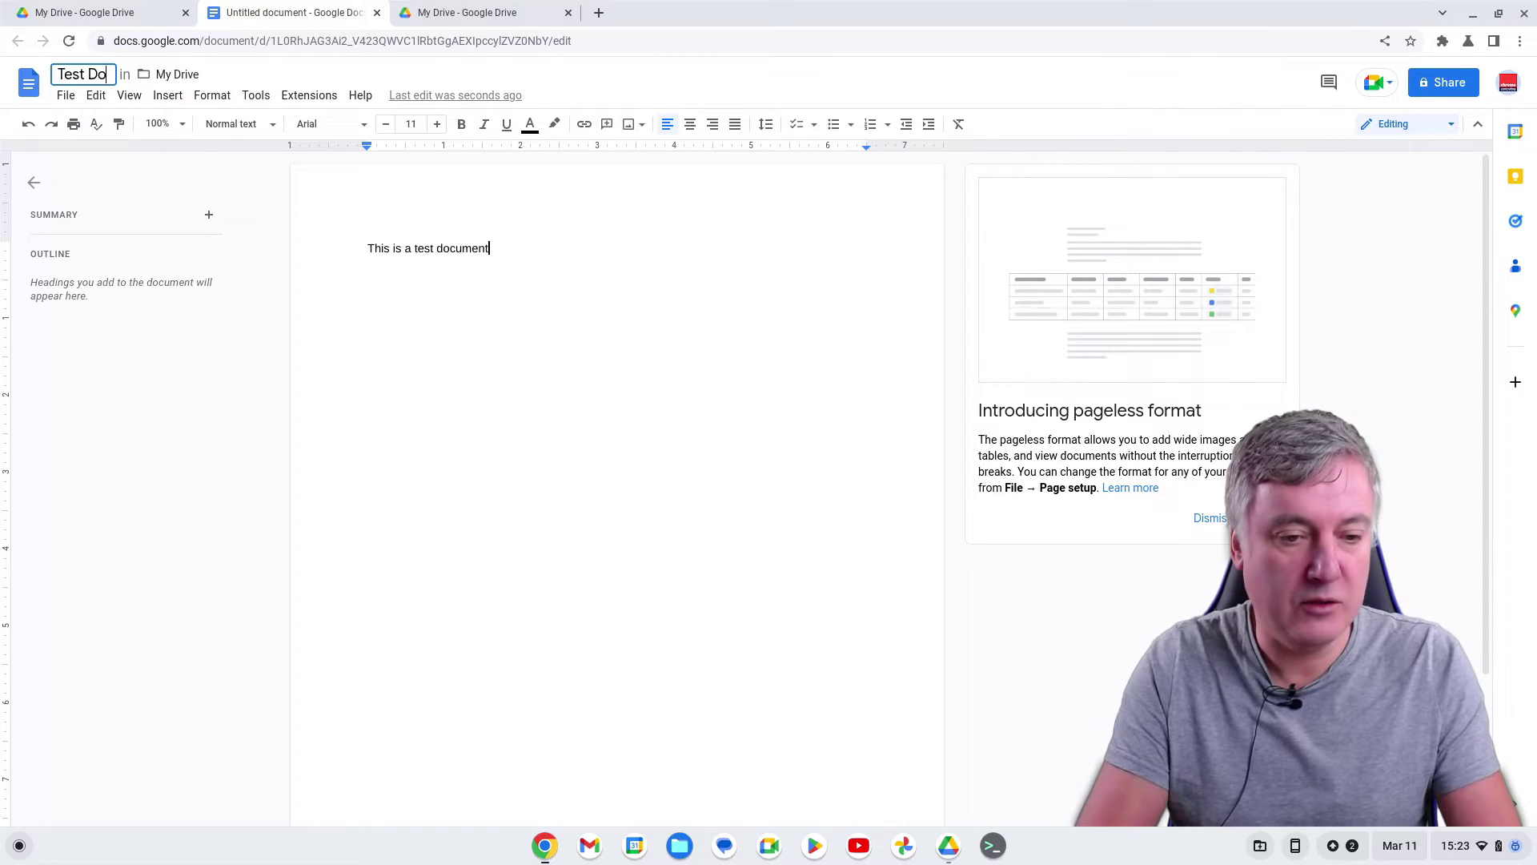
text(c)
key(Return)
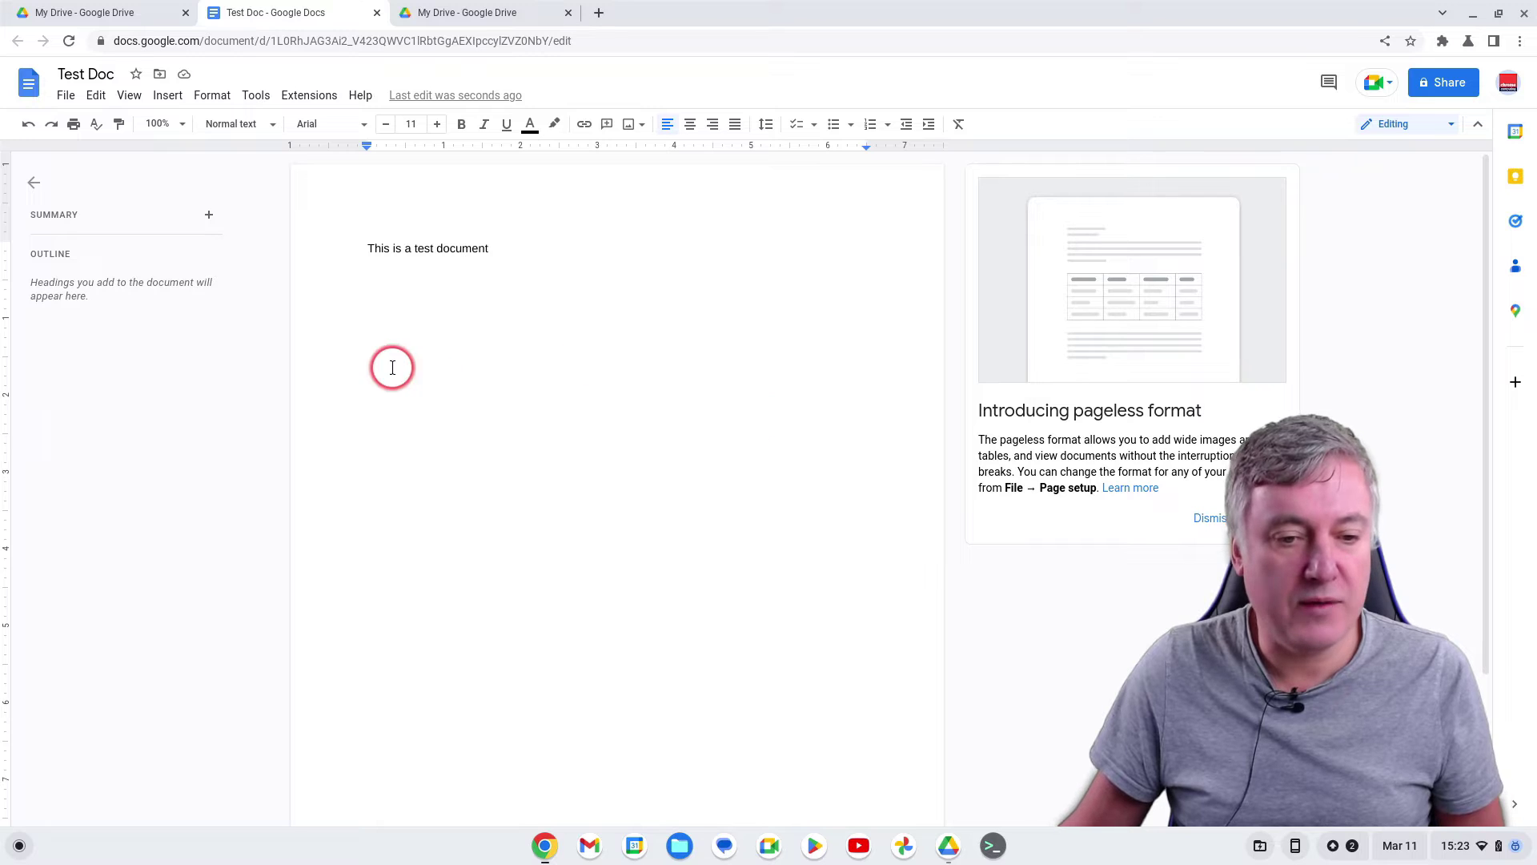
click(64, 97)
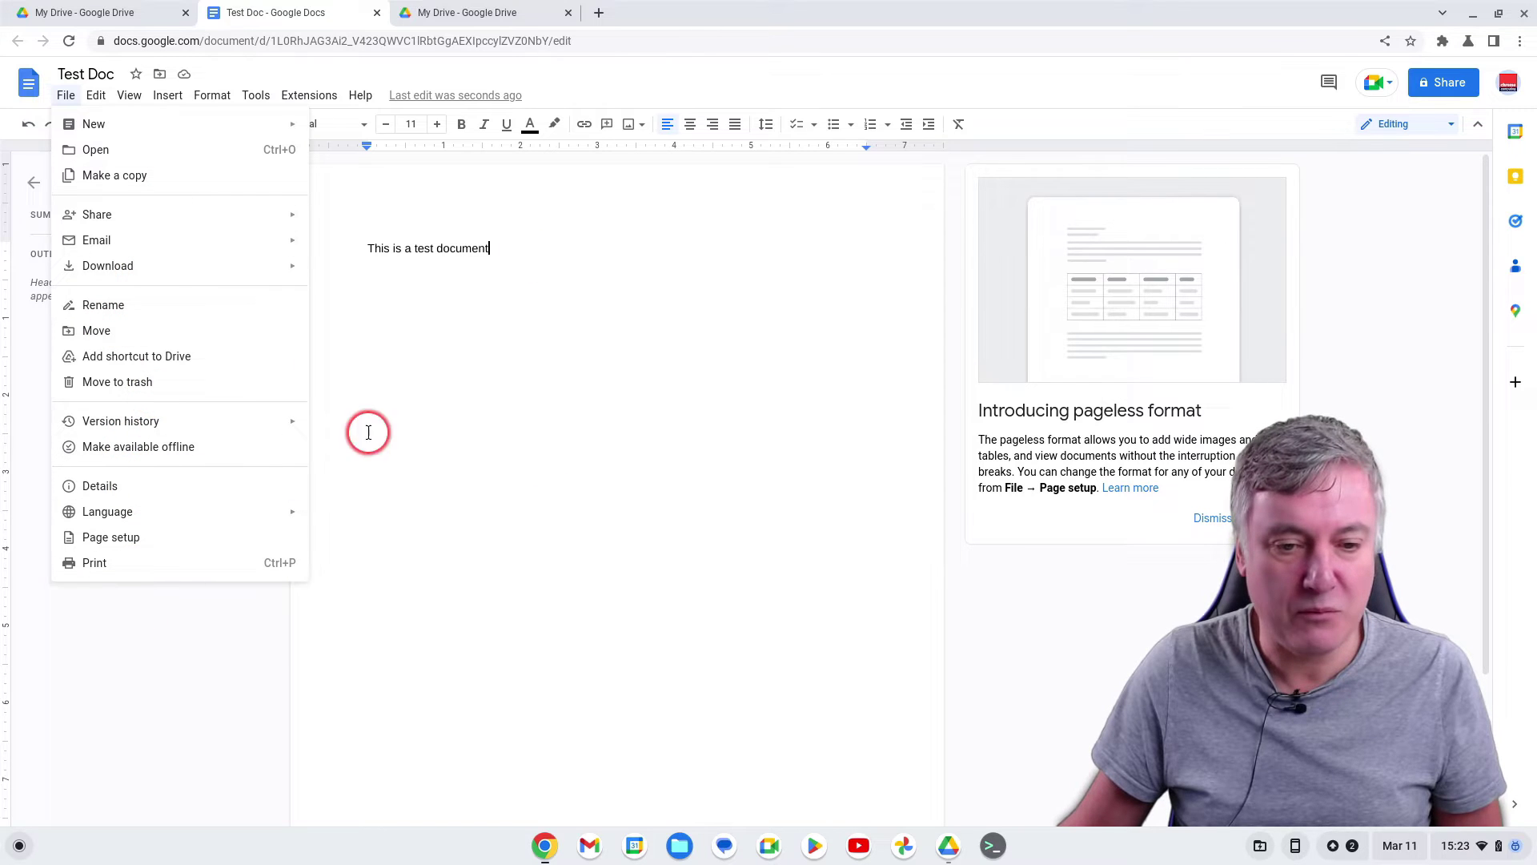
Close the browser, relaunch Google Drive, and reopen Test Doc from My Drive
click(380, 14)
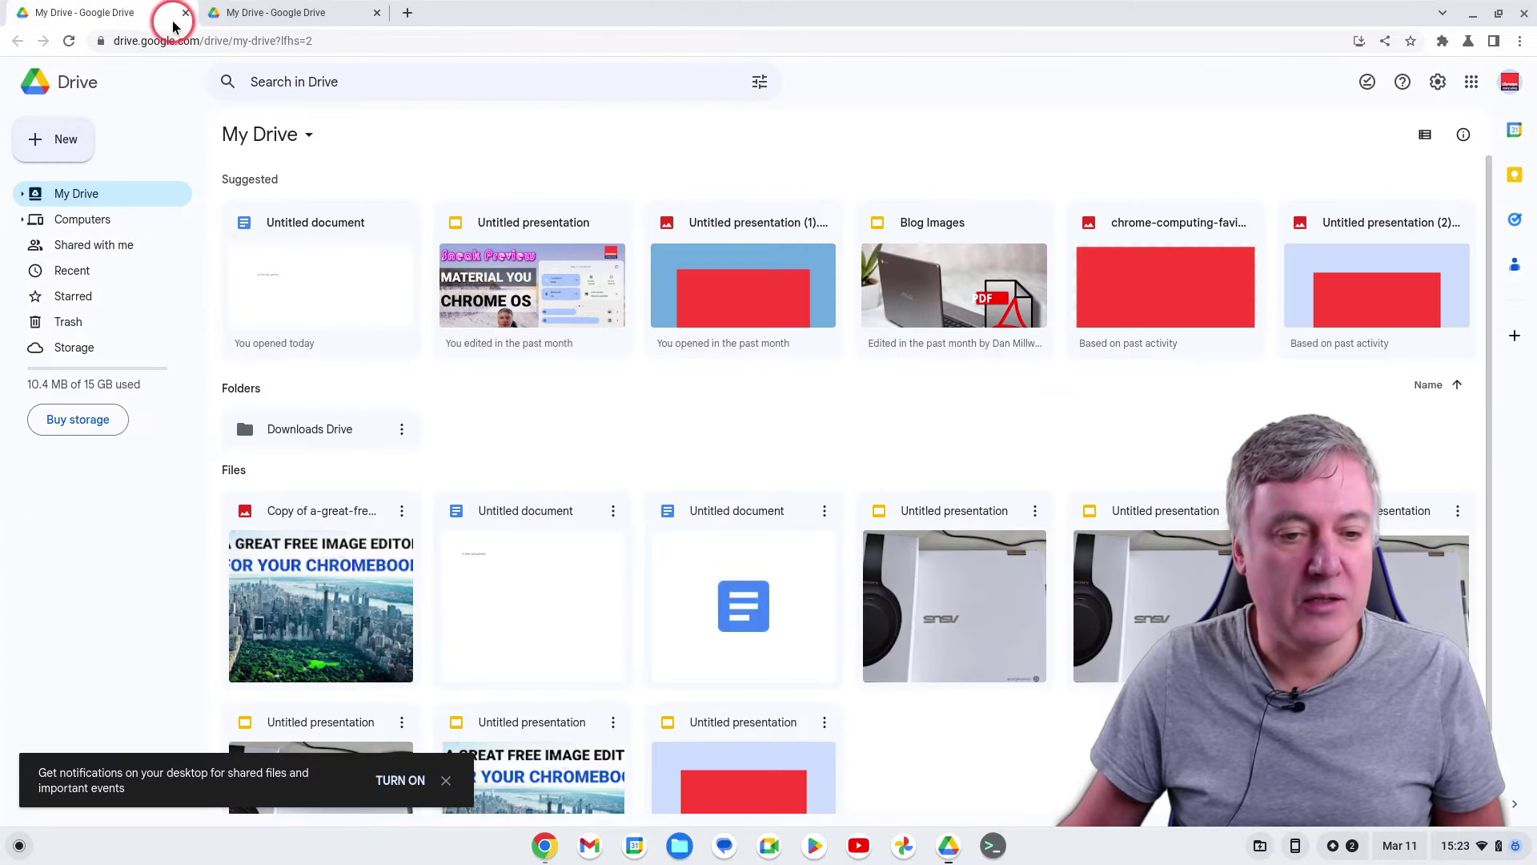
click(184, 13)
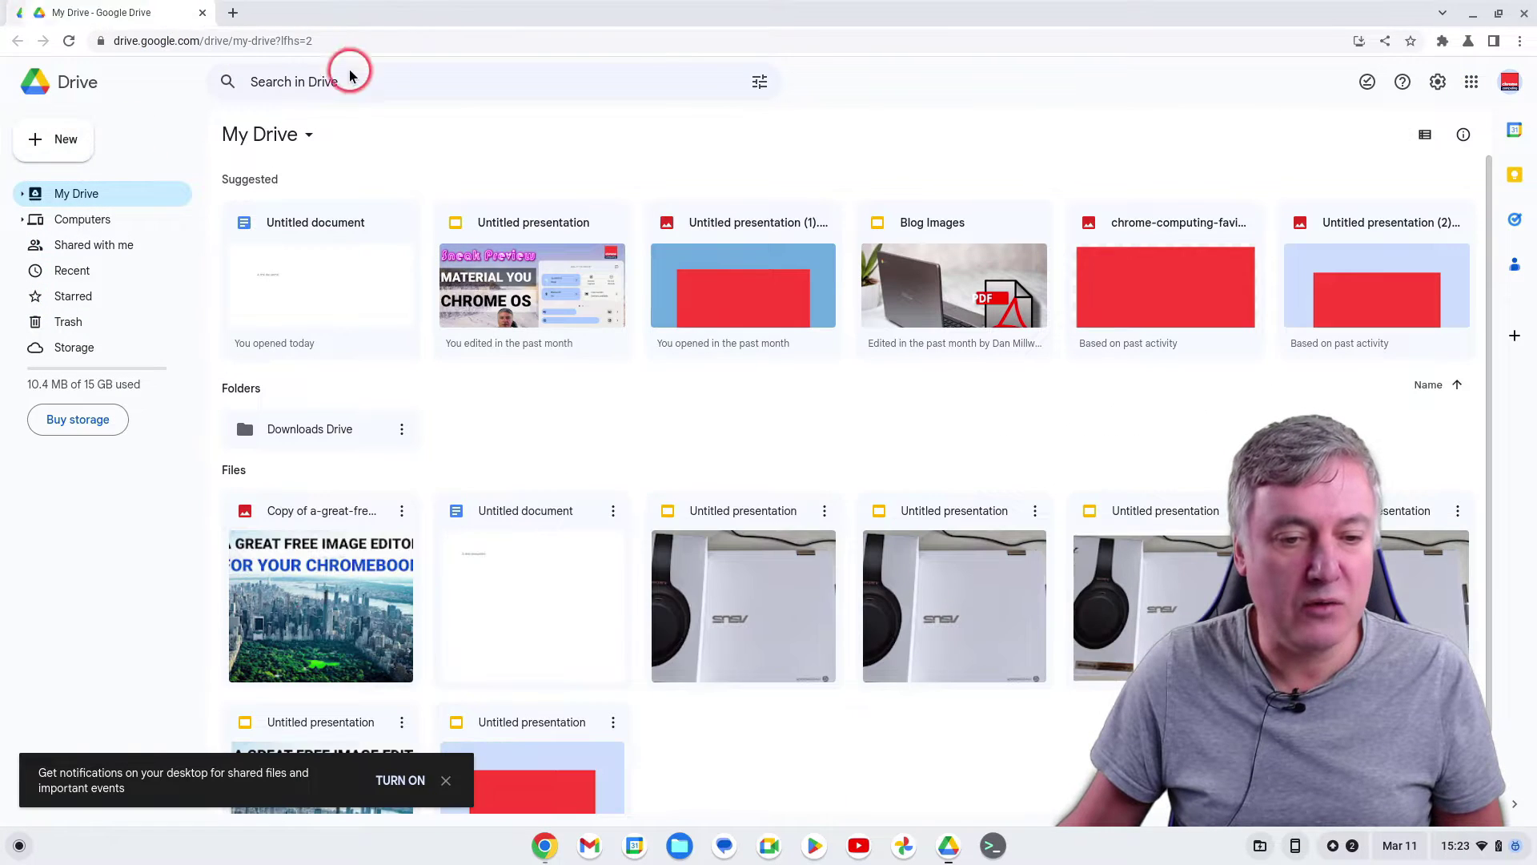
click(1524, 14)
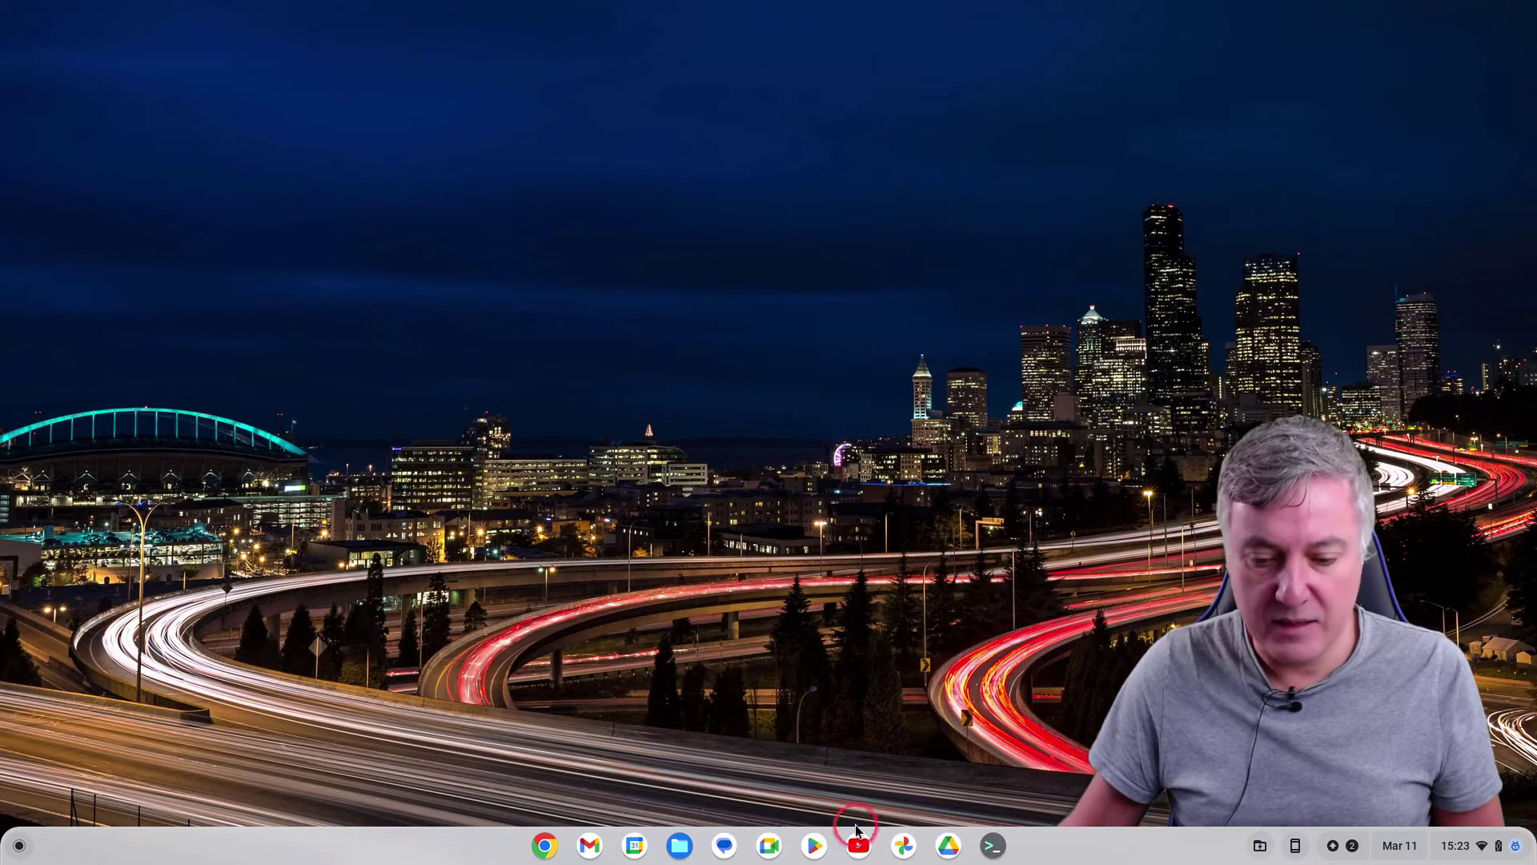
click(936, 850)
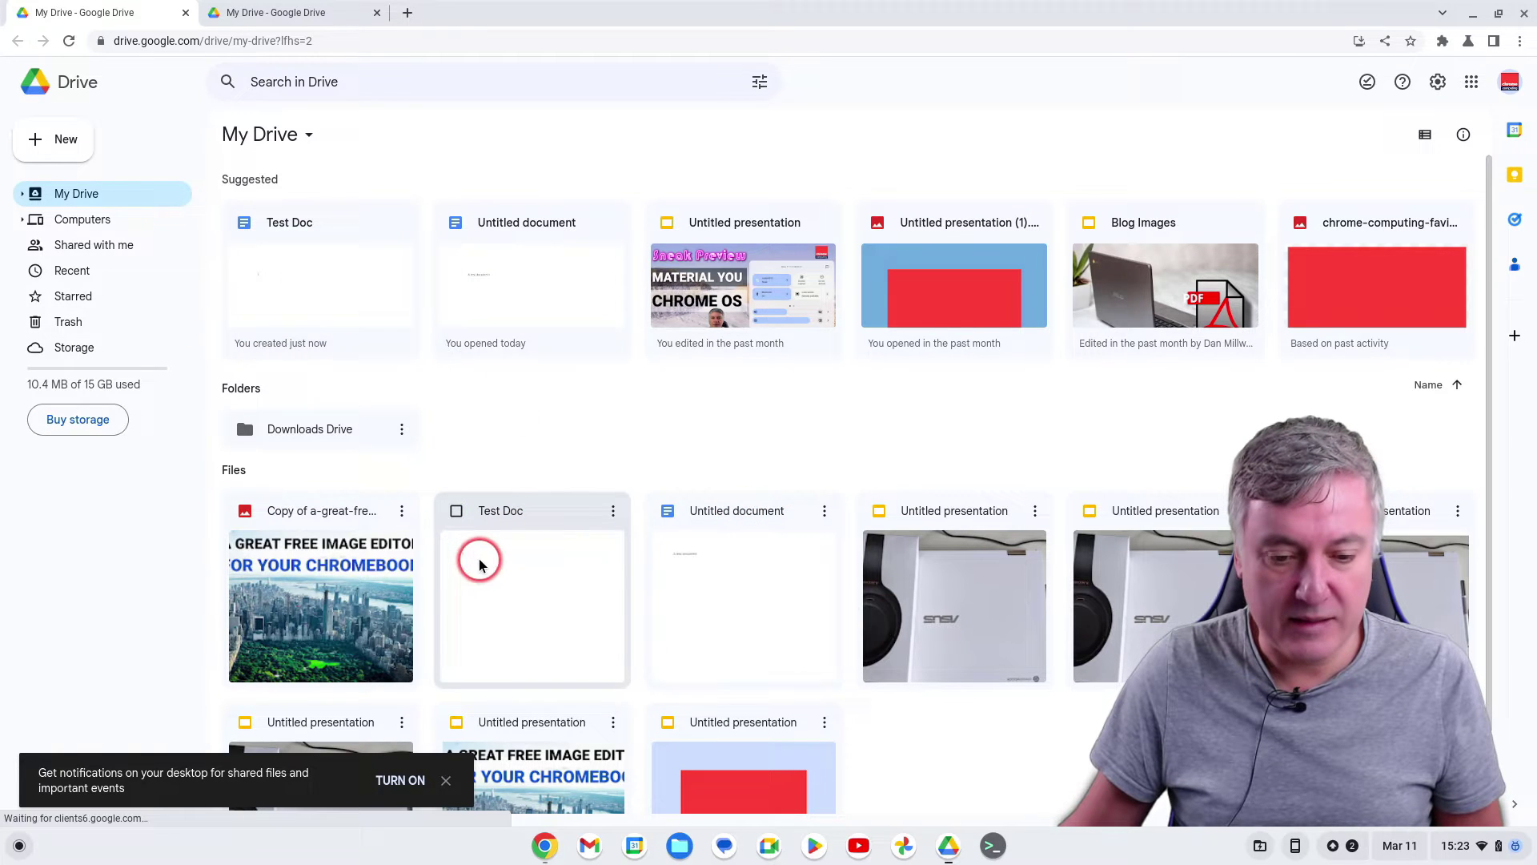
click(527, 560)
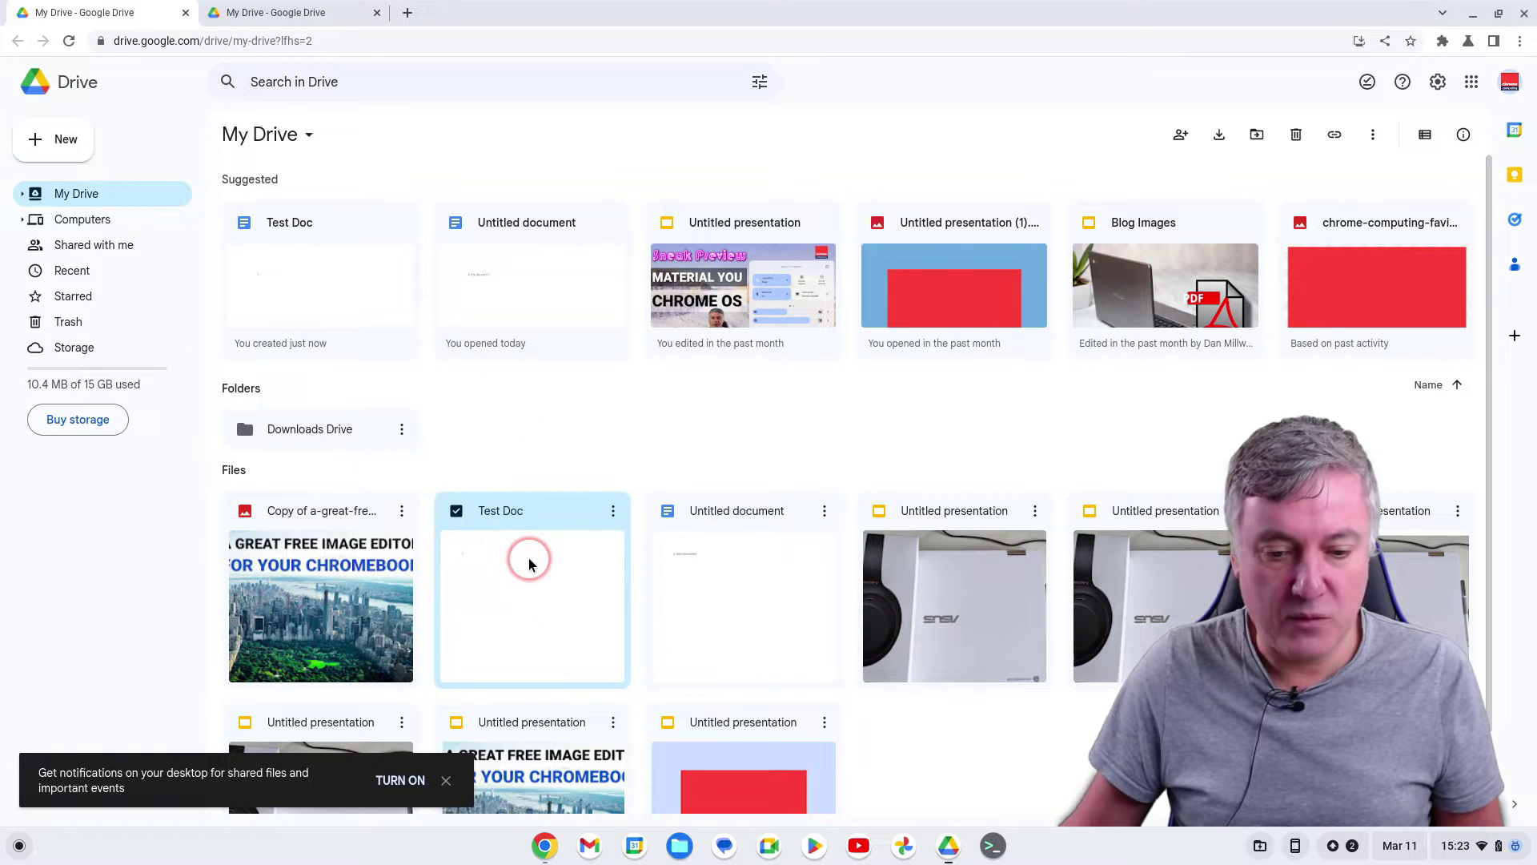
double_click(529, 563)
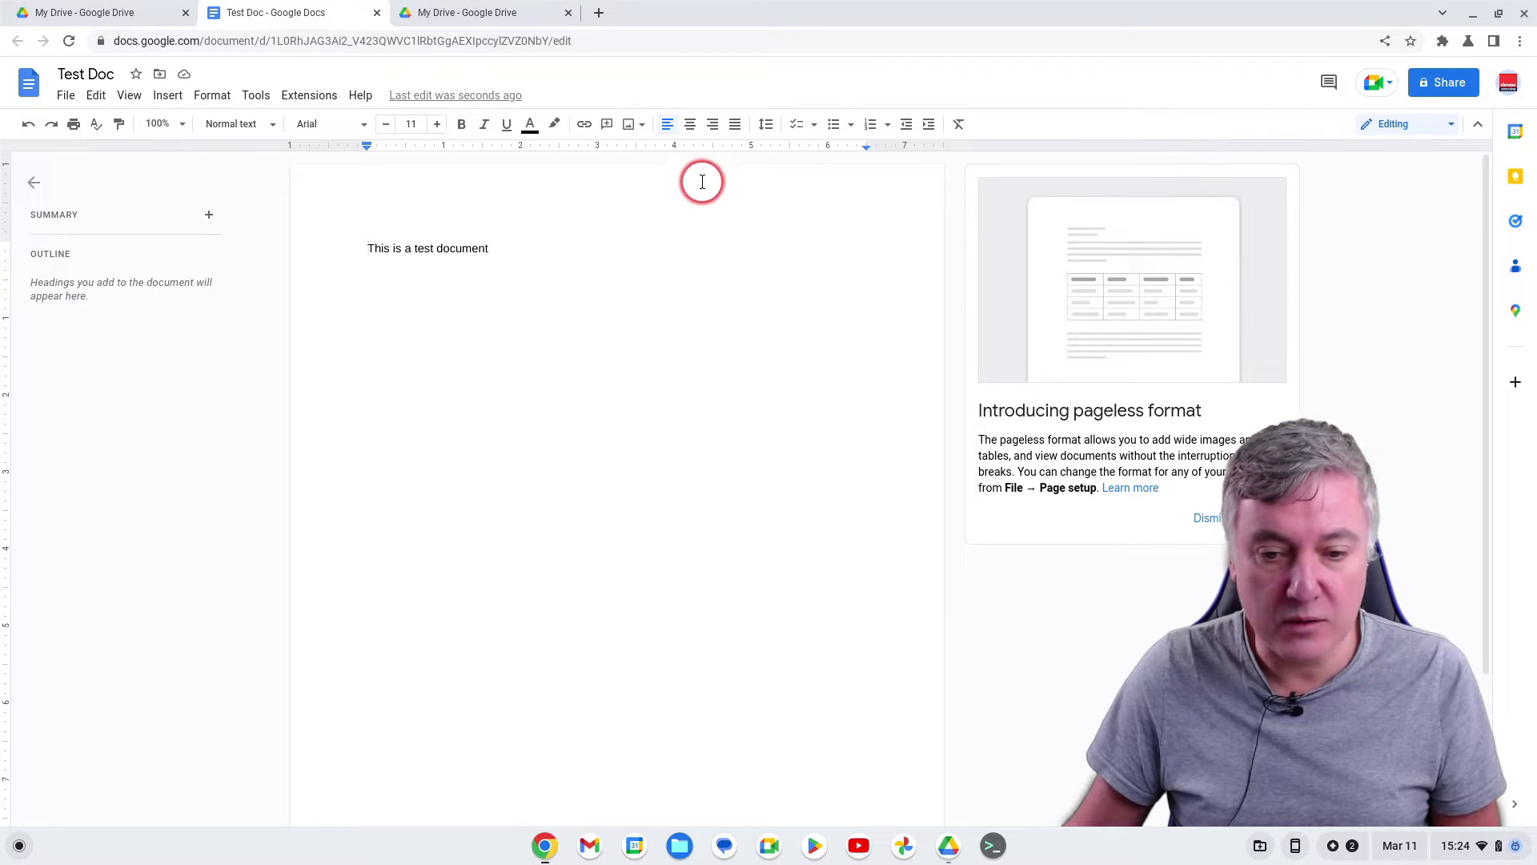
Show the Google Workspace Marketplace through Extensions > Add-ons > Get add-ons
click(308, 98)
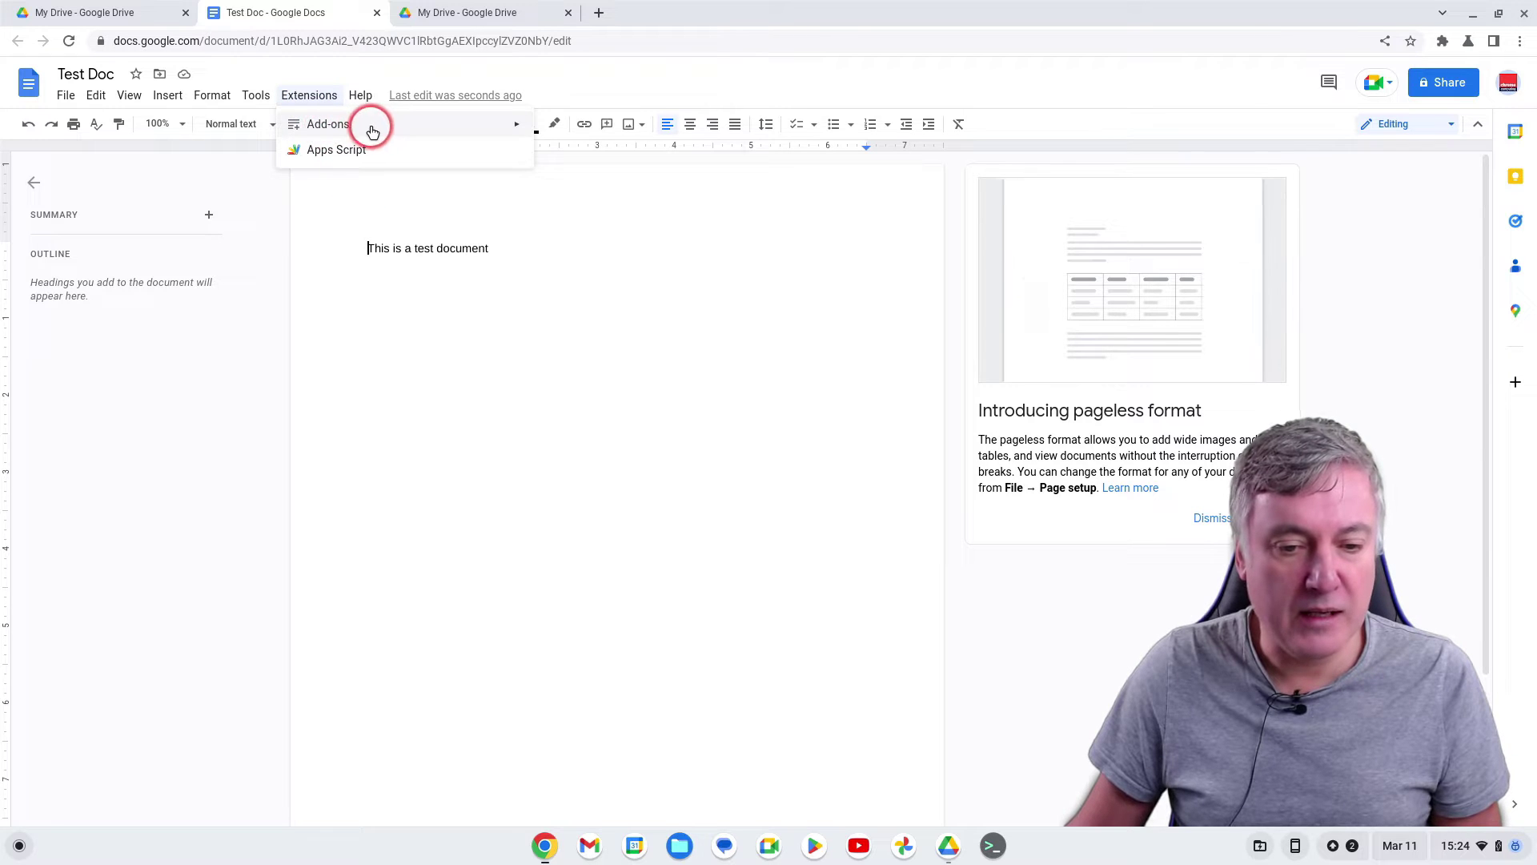
mouse_move(371, 124)
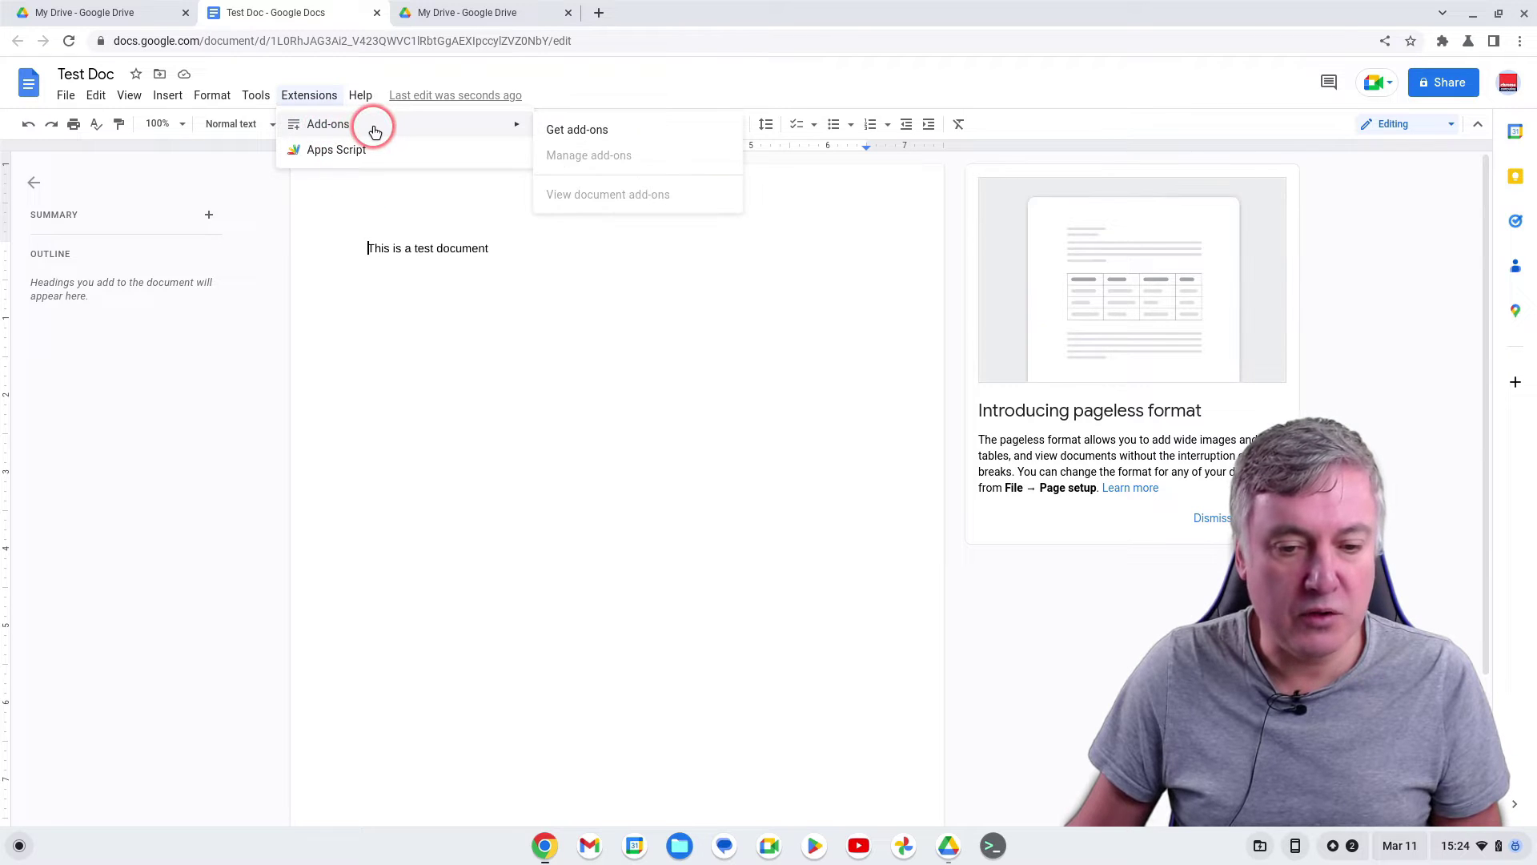
click(574, 132)
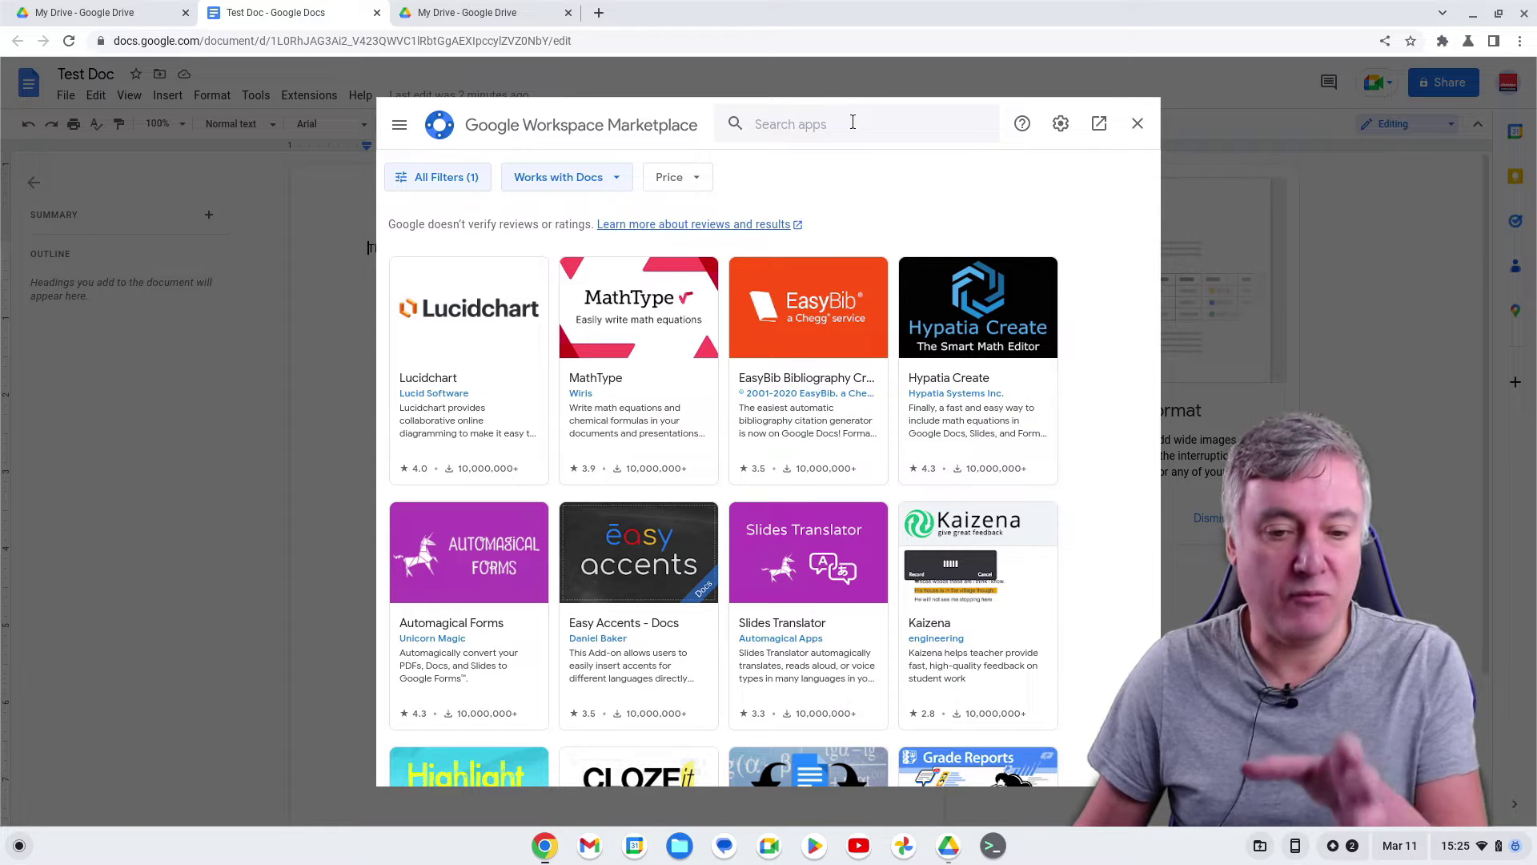
Search the Marketplace for 'password' and open the Password Protect for Google Documents listing
click(853, 123)
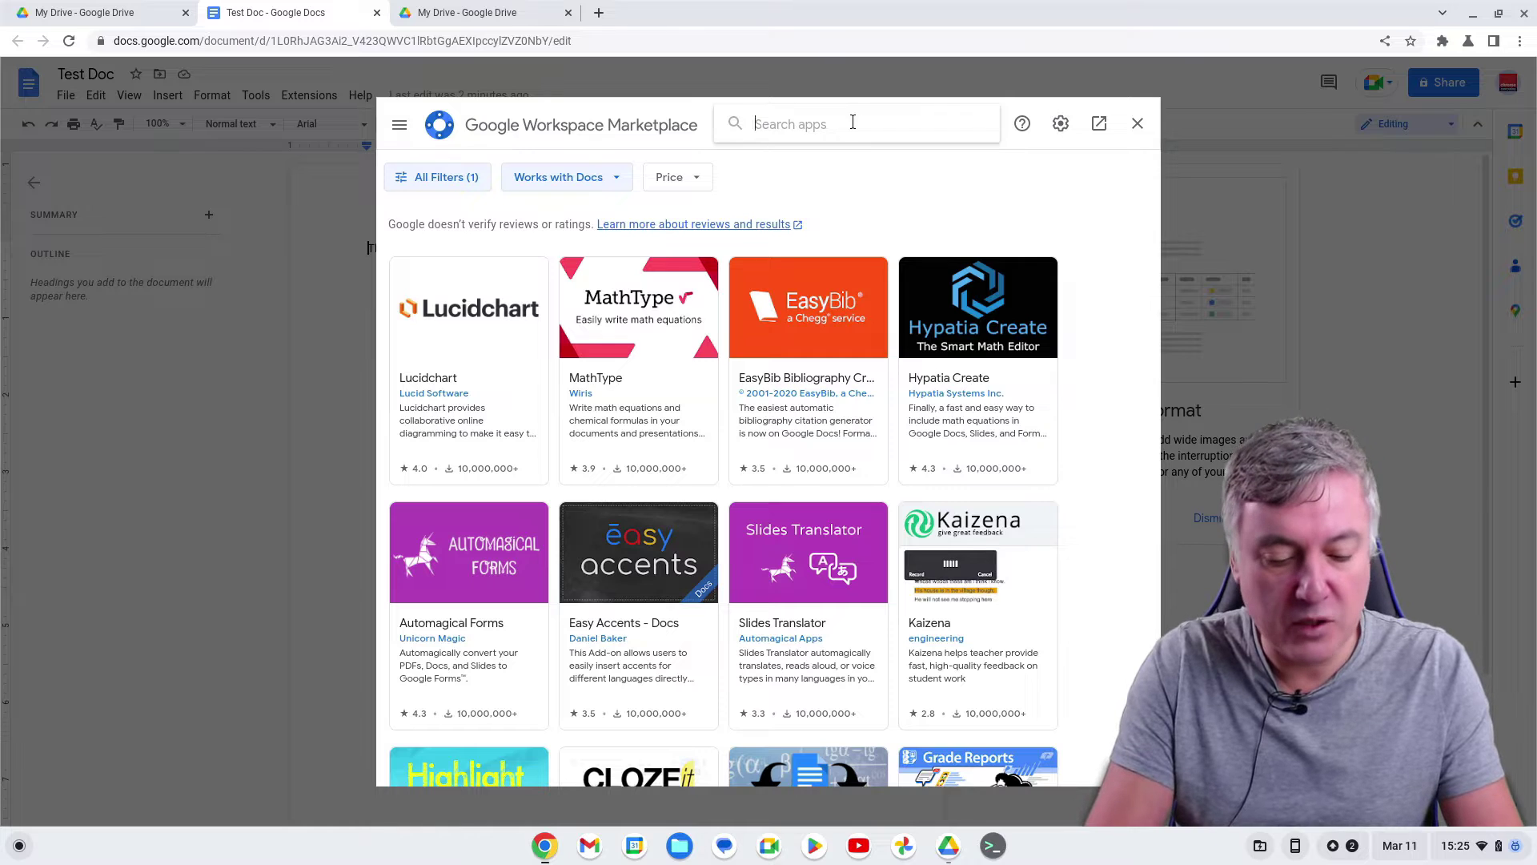
text(password)
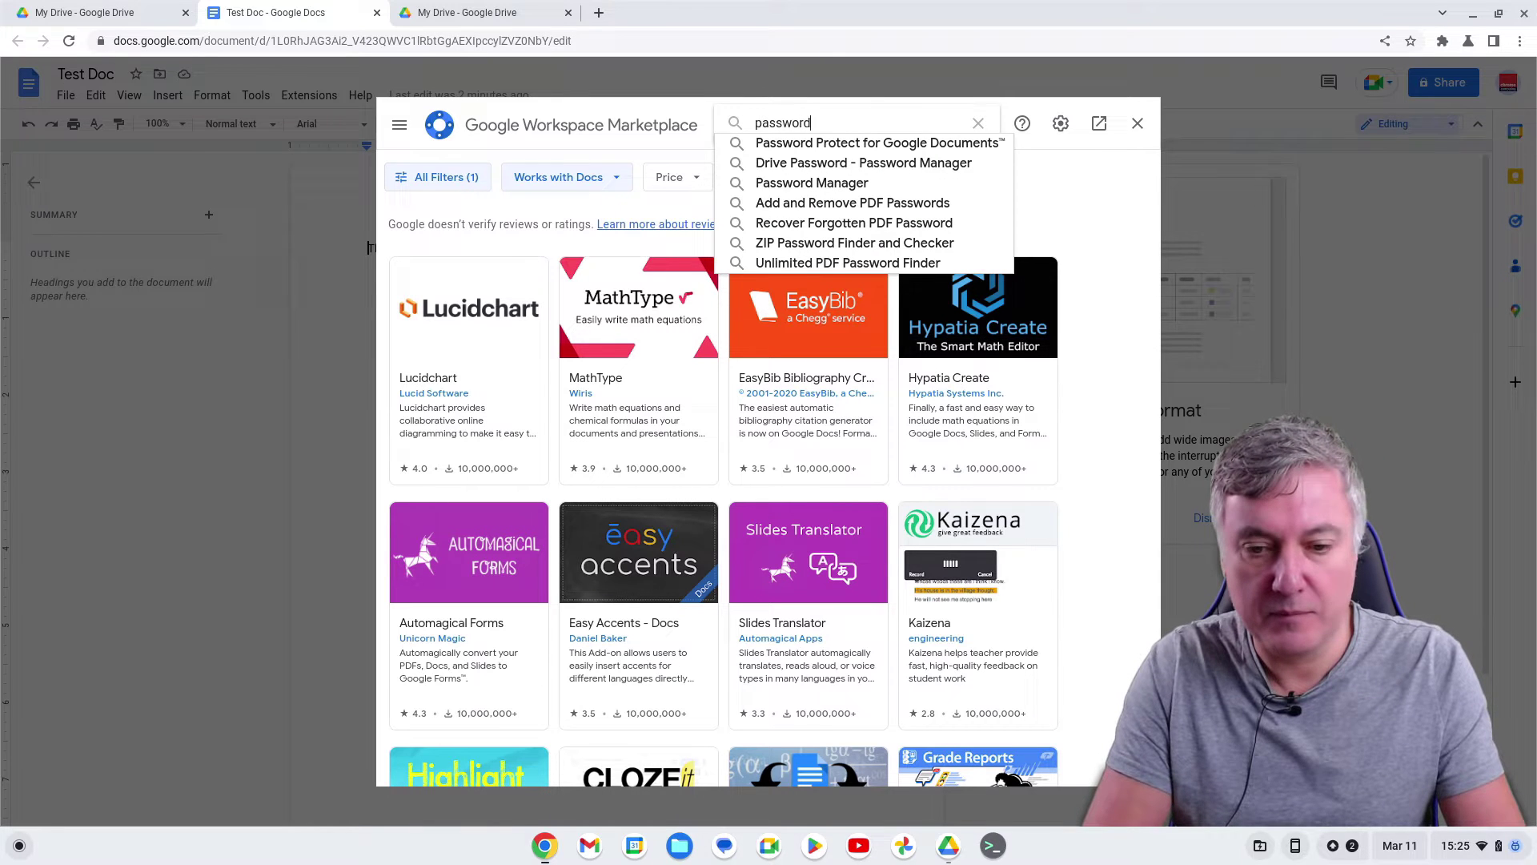
key(Return)
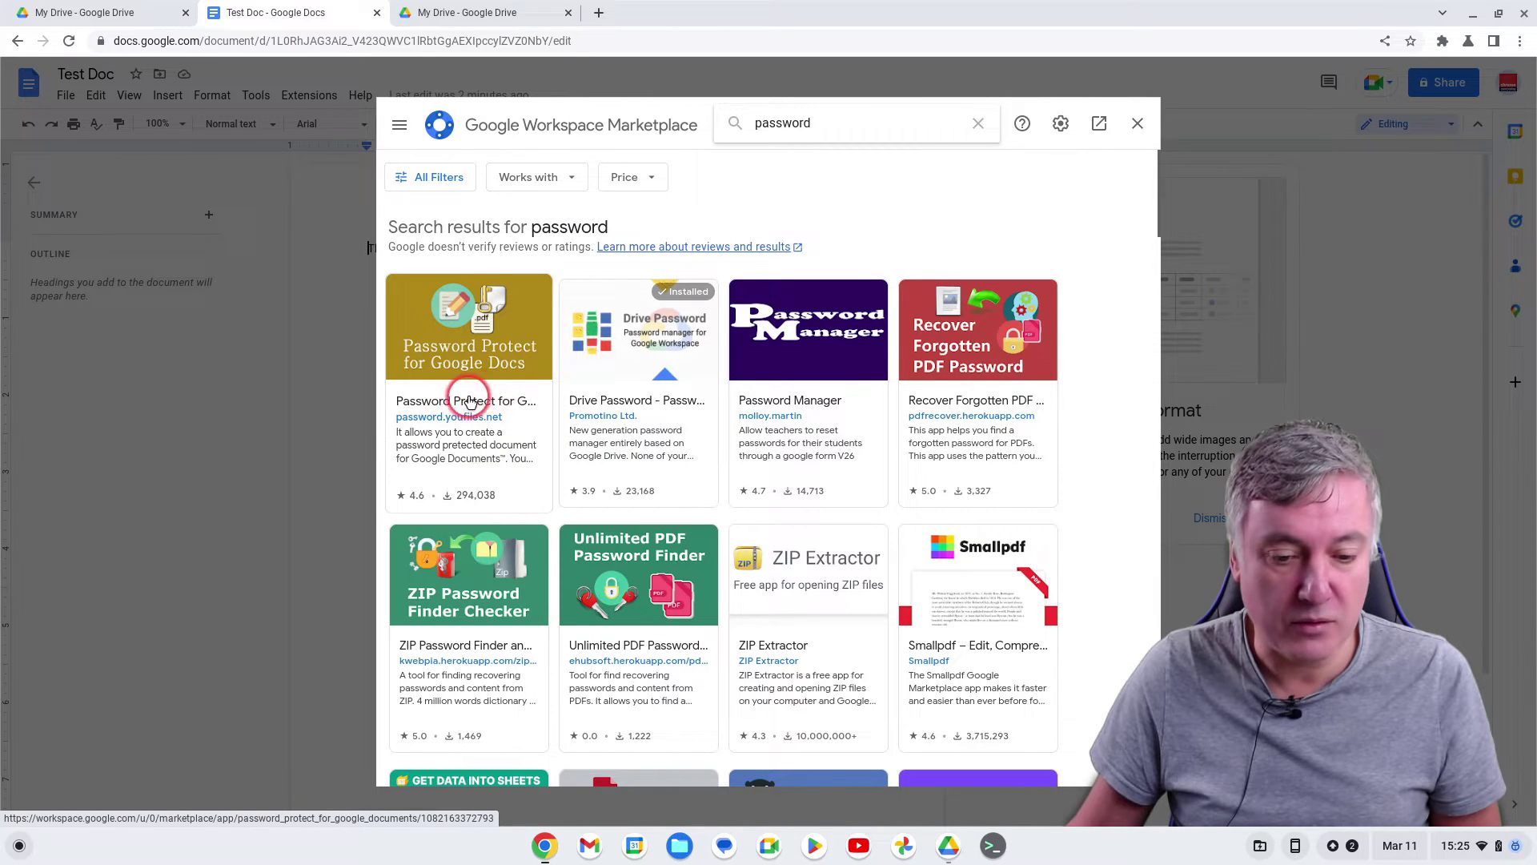
click(497, 365)
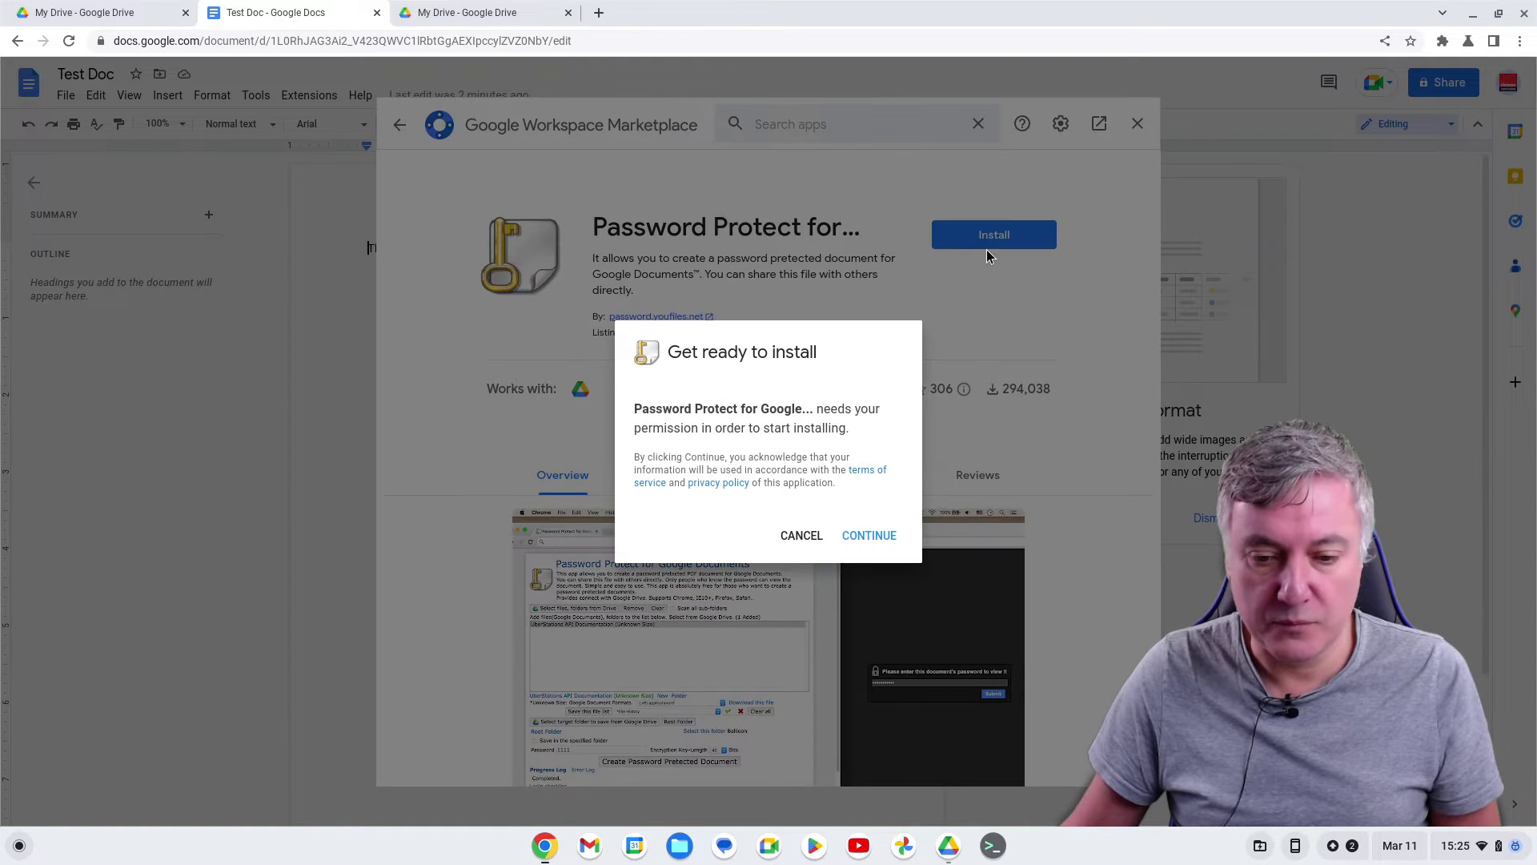
Install the add-on, choosing the Google account and granting the requested access
click(861, 535)
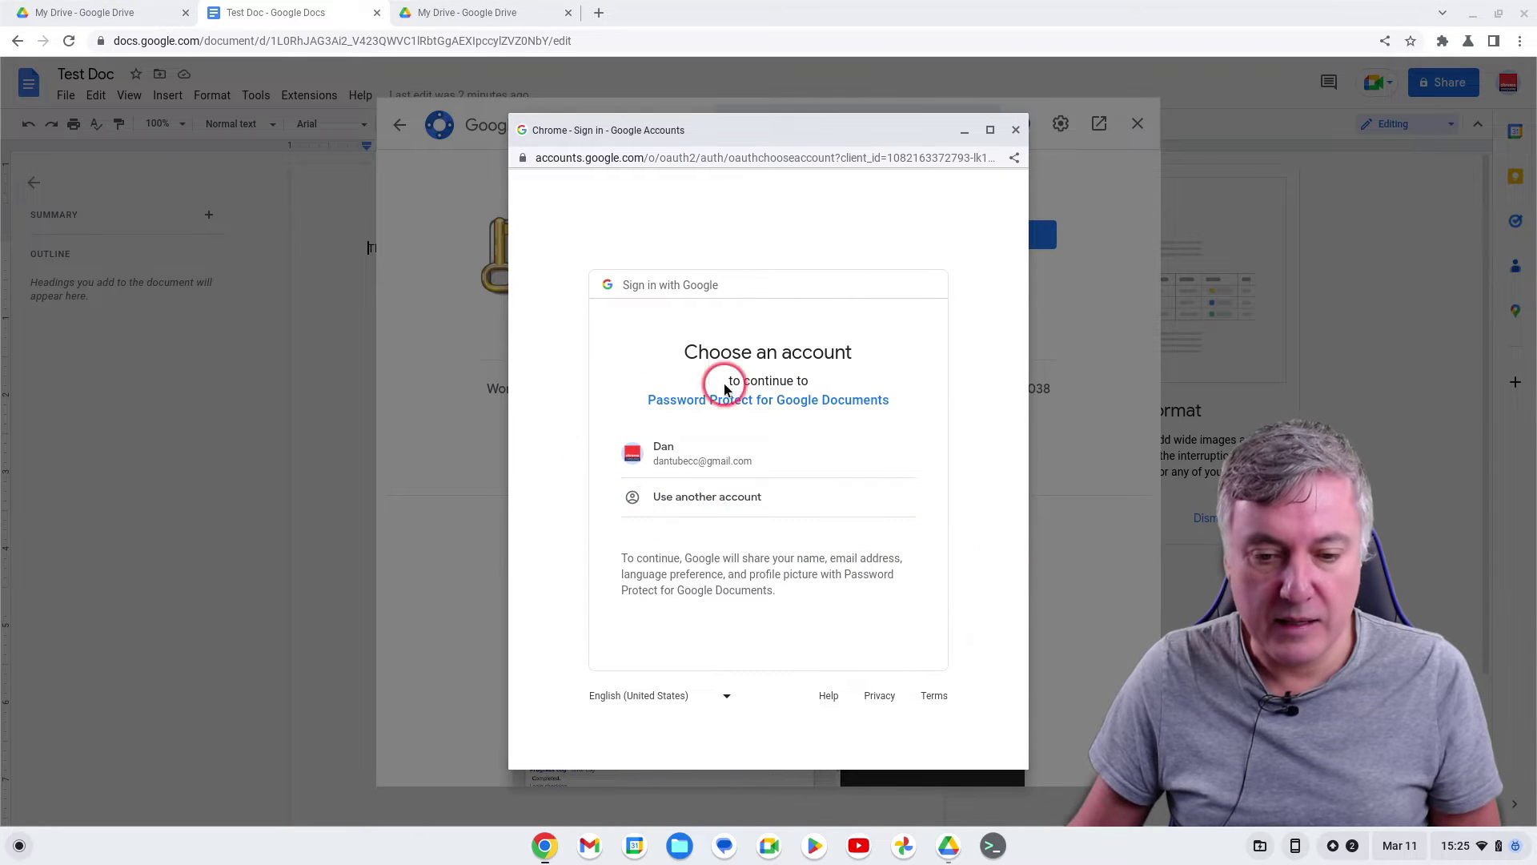
click(730, 464)
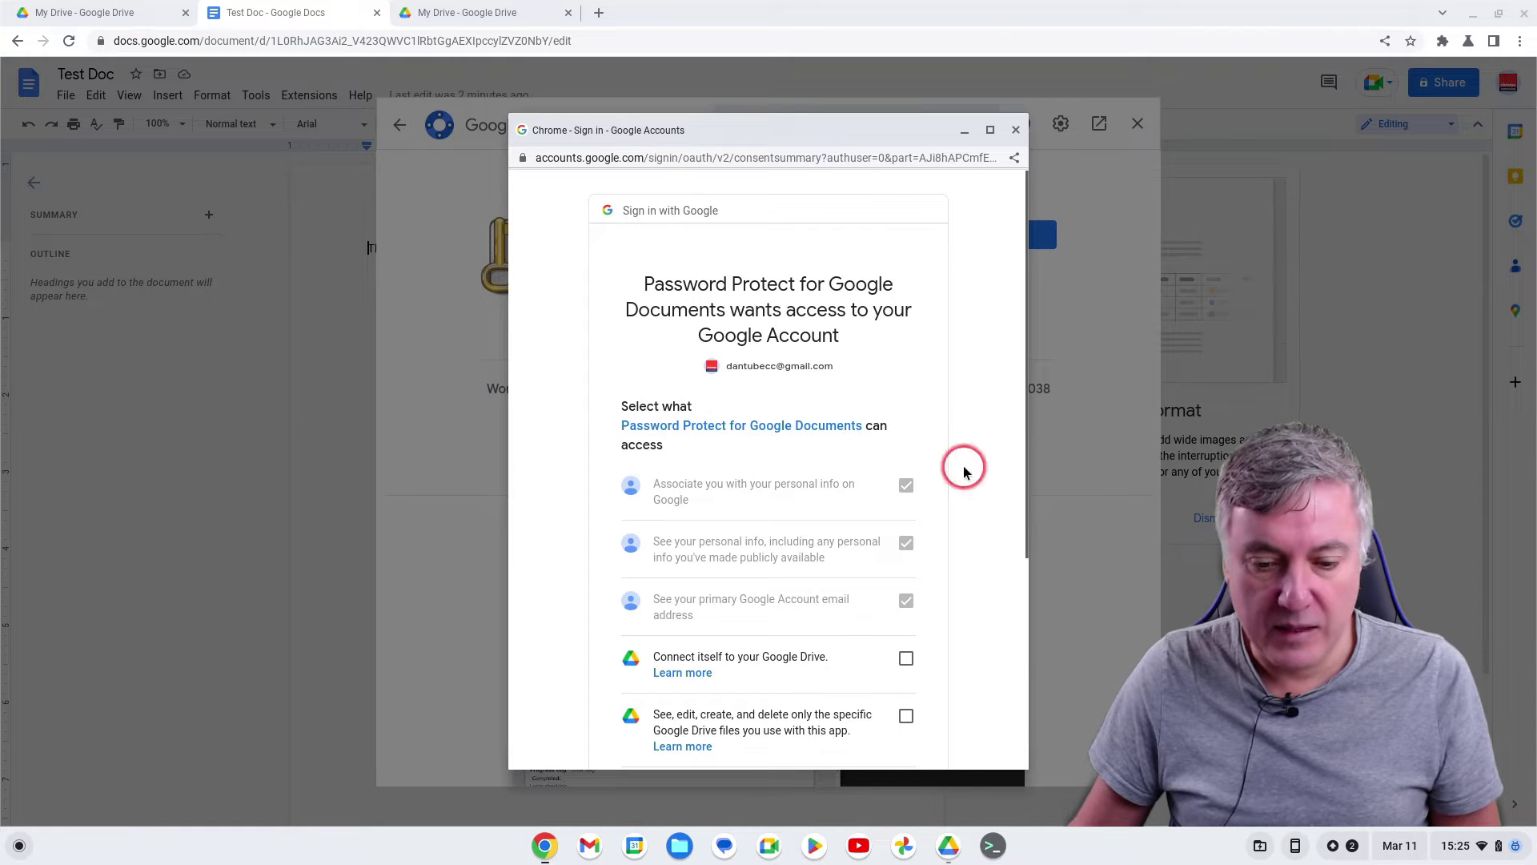
scroll(924, 547, down, 2)
scroll(927, 546, down, 5)
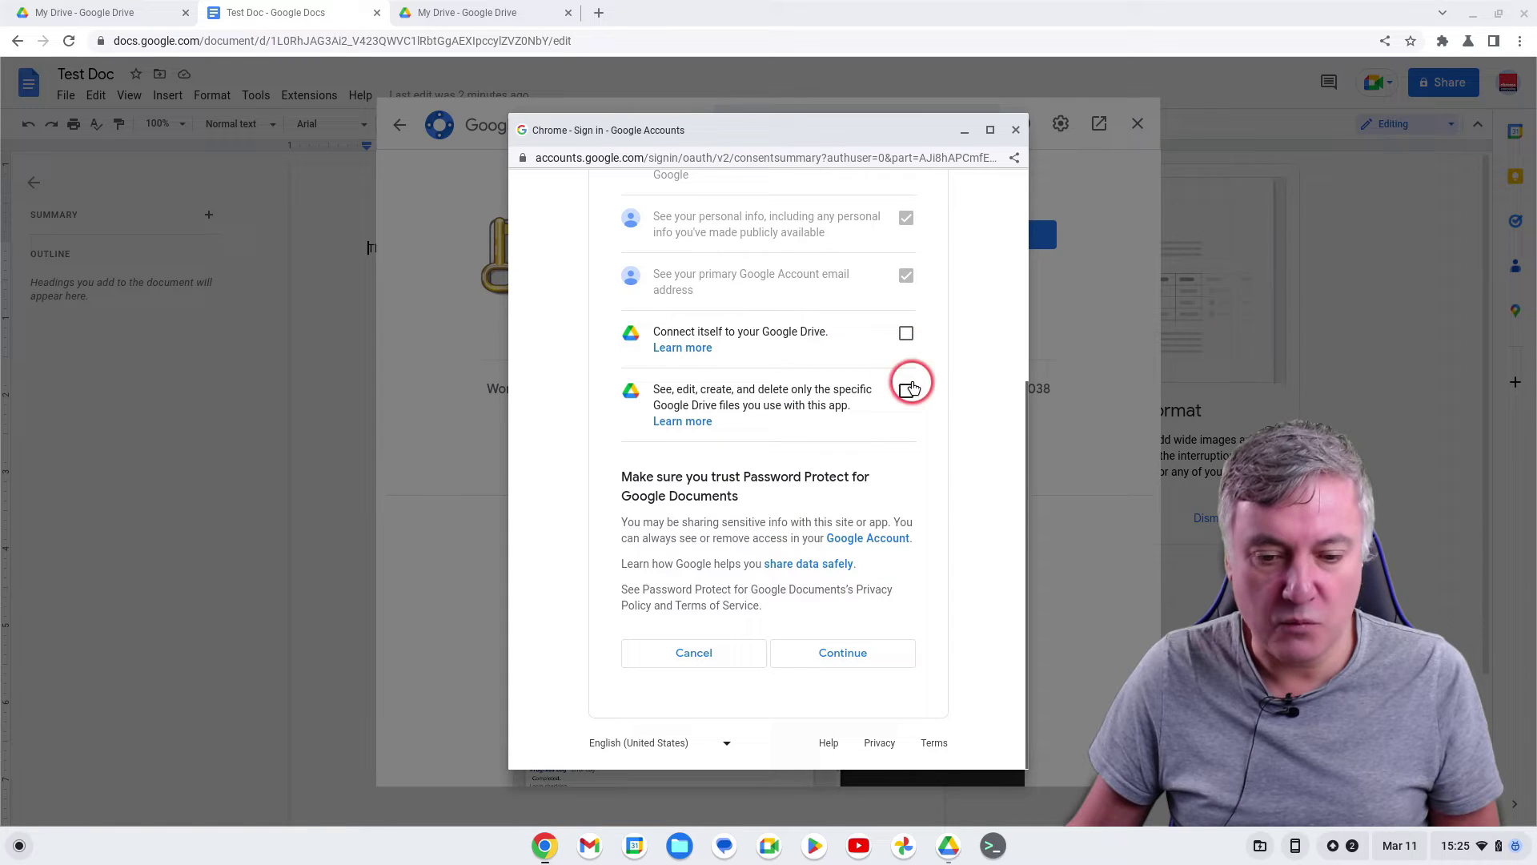
click(827, 654)
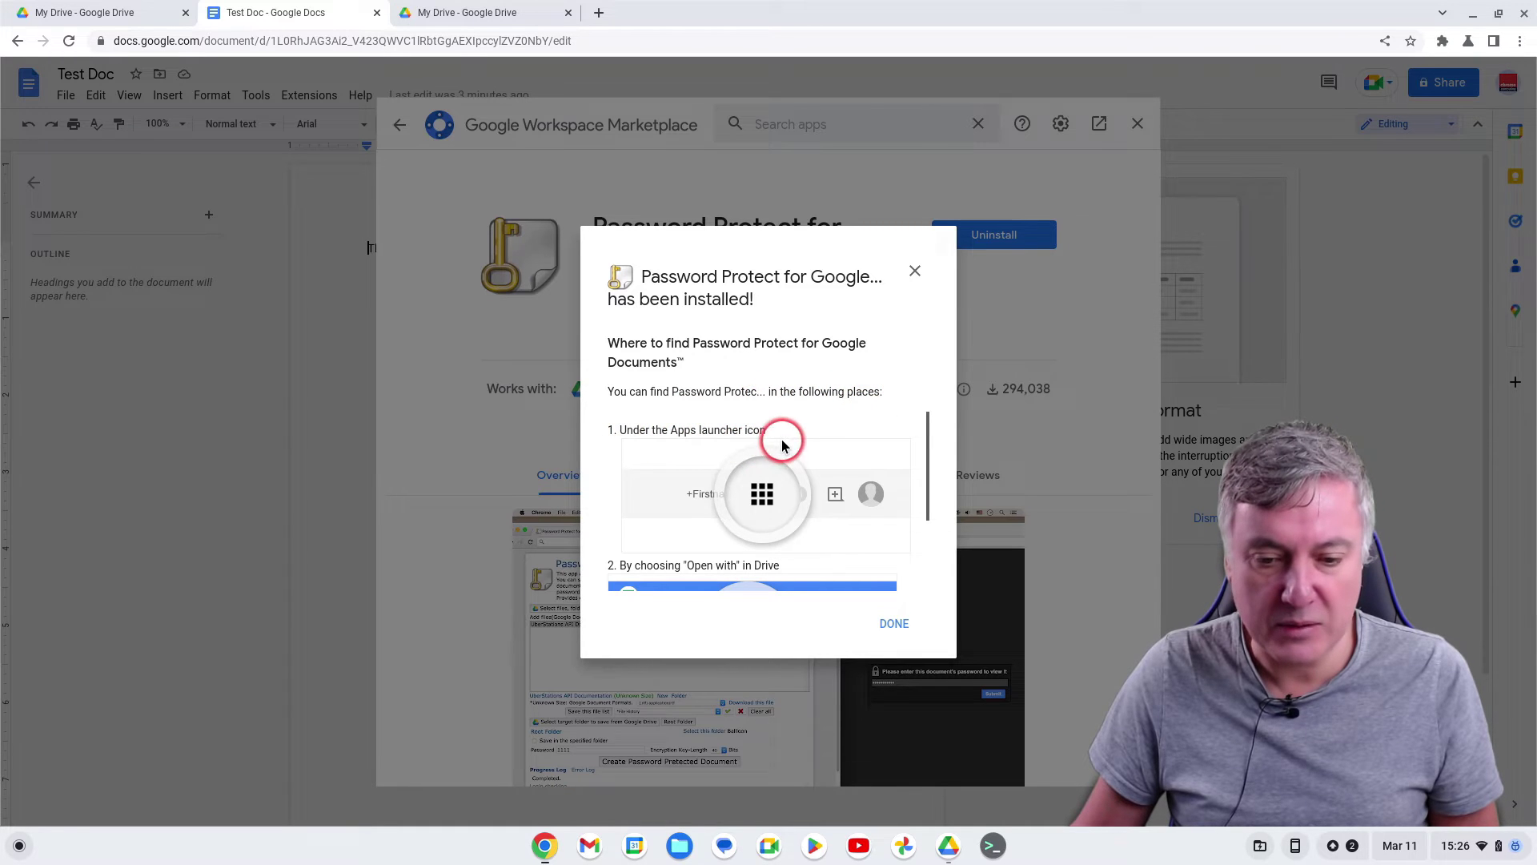
Dismiss the 'has been installed' confirmation notice
scroll(762, 524, down, 3)
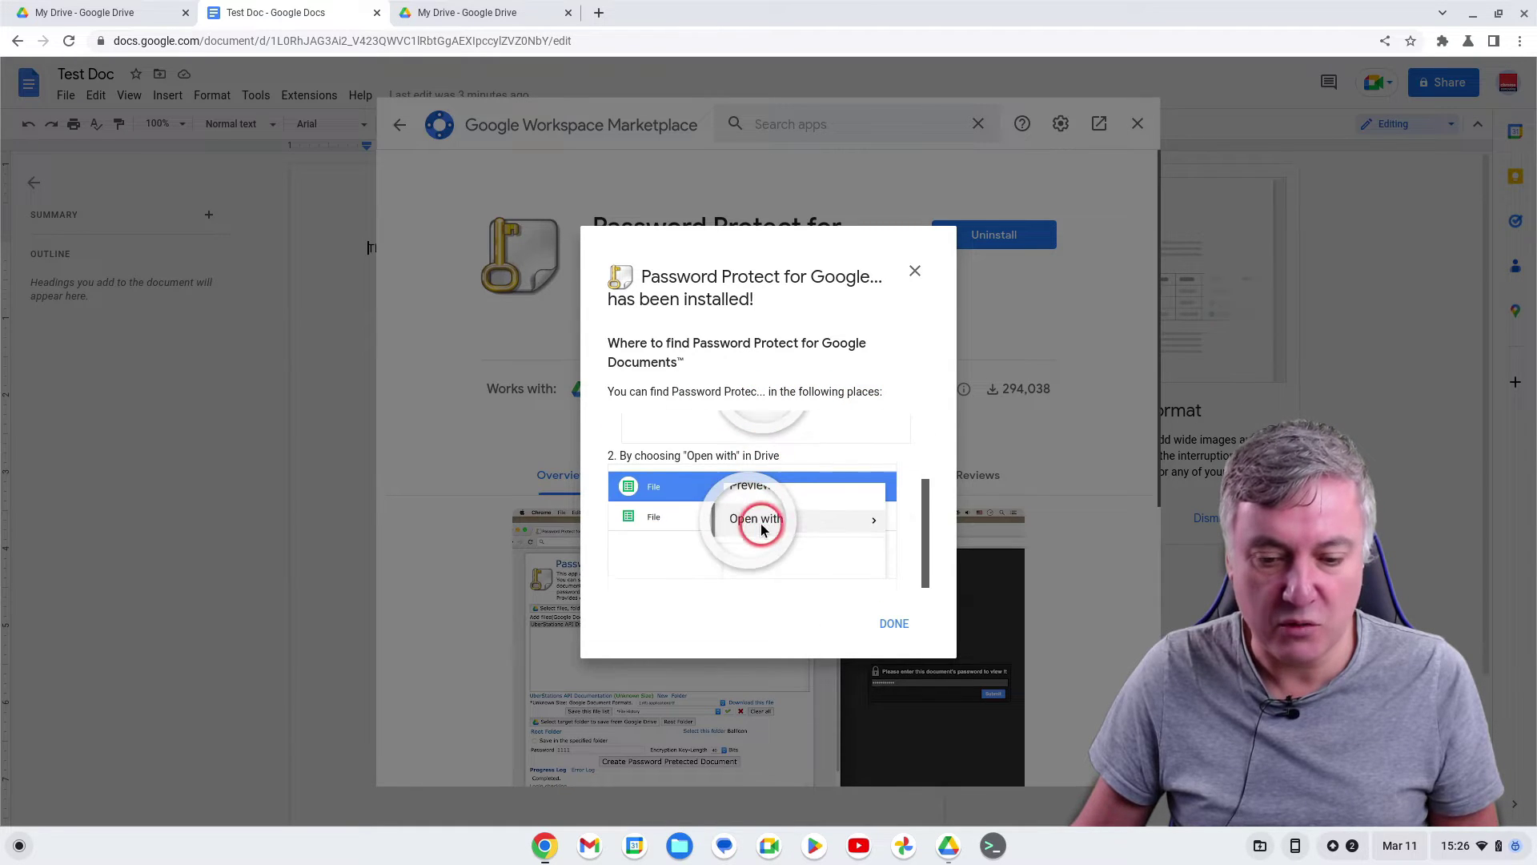
scroll(761, 522, up, 1)
click(888, 626)
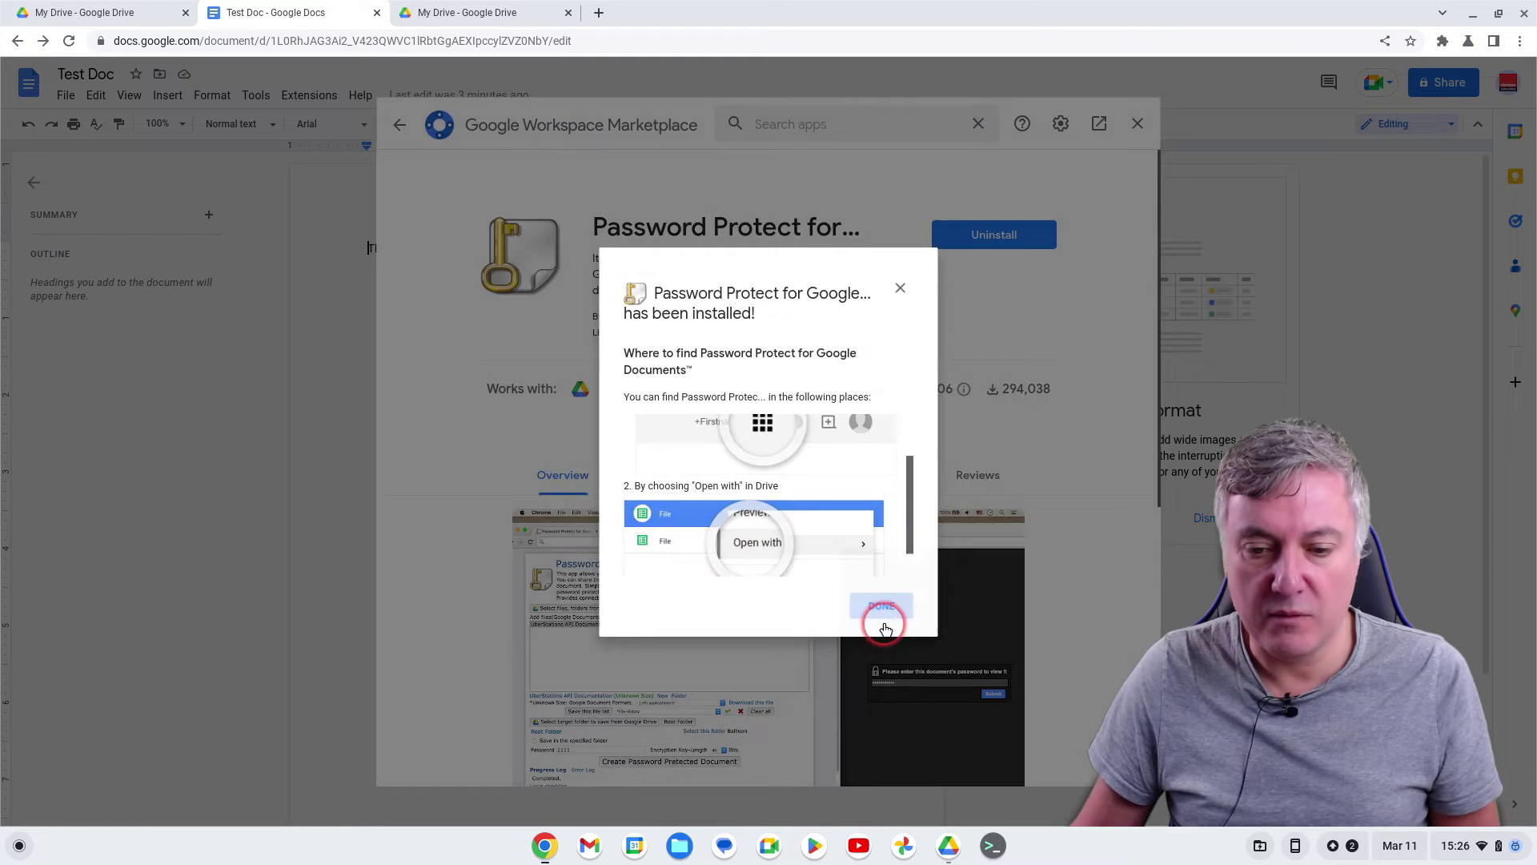
Close the Marketplace, return to My Drive, and locate Password Protect in the Google apps list
click(1142, 123)
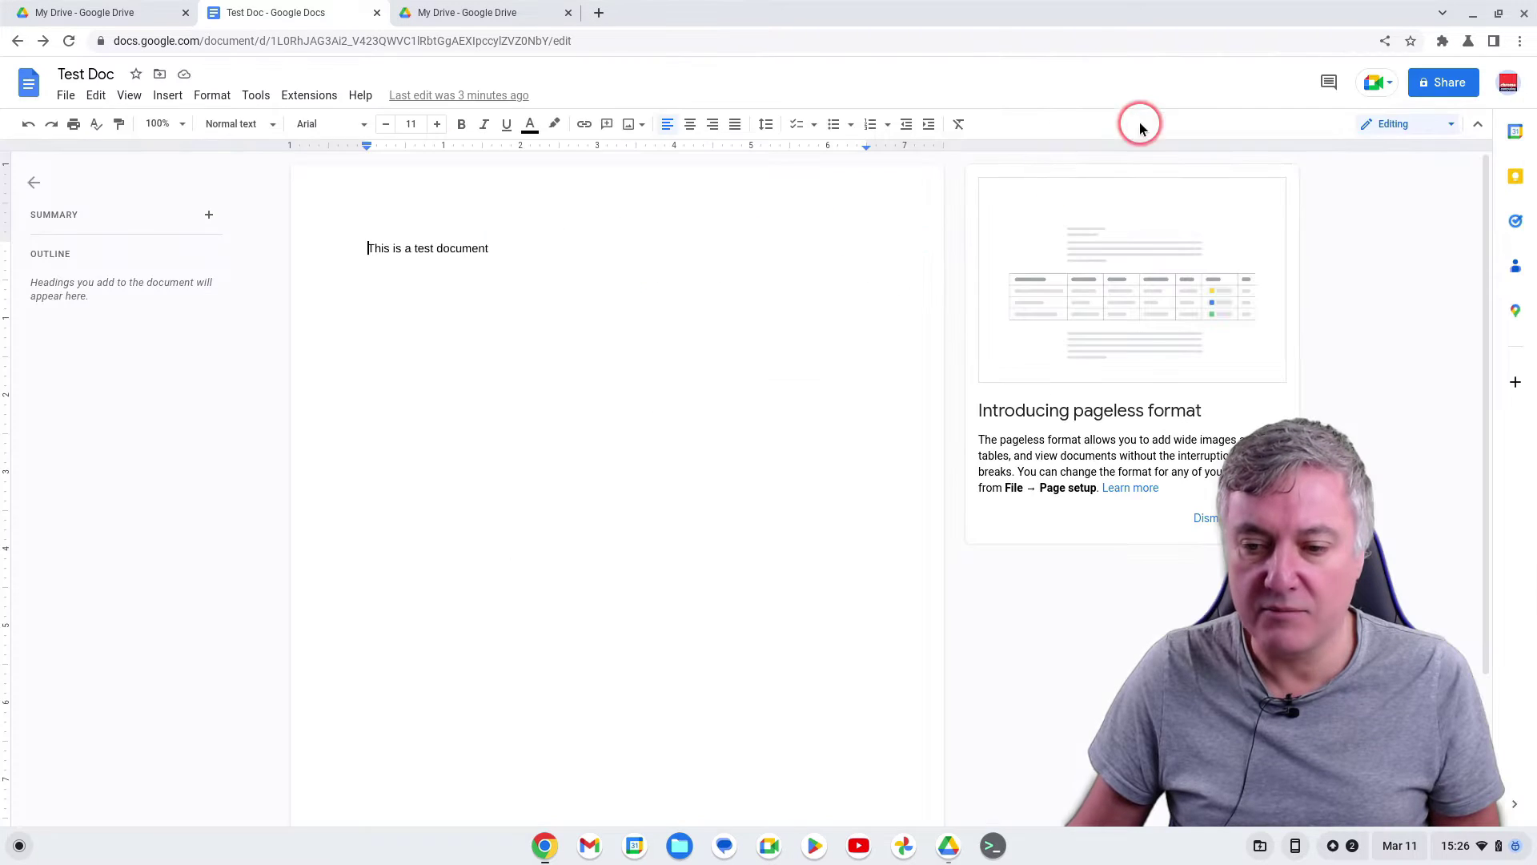
click(102, 20)
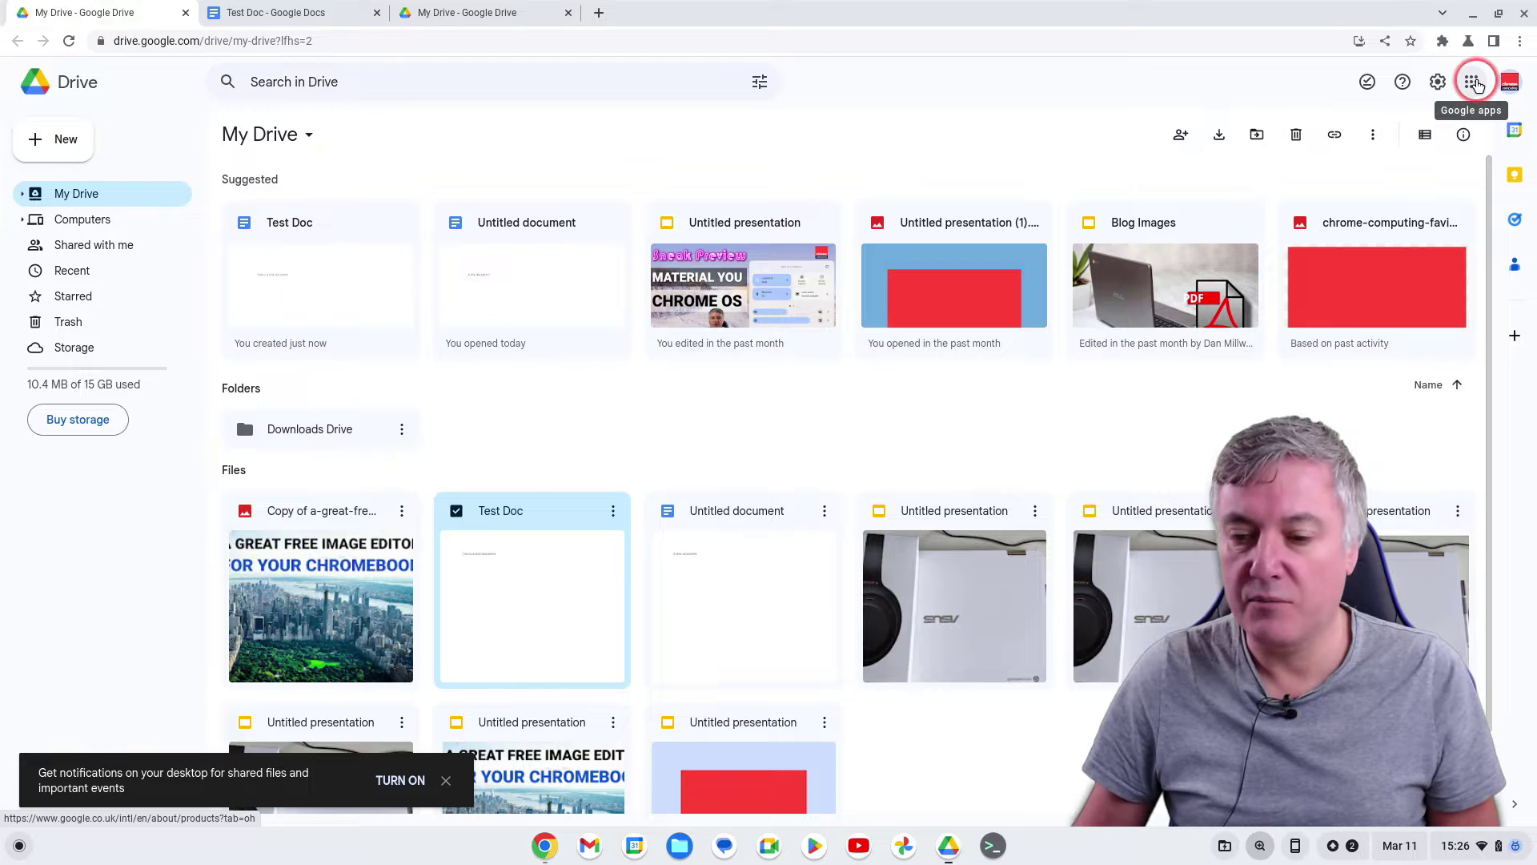
click(1475, 82)
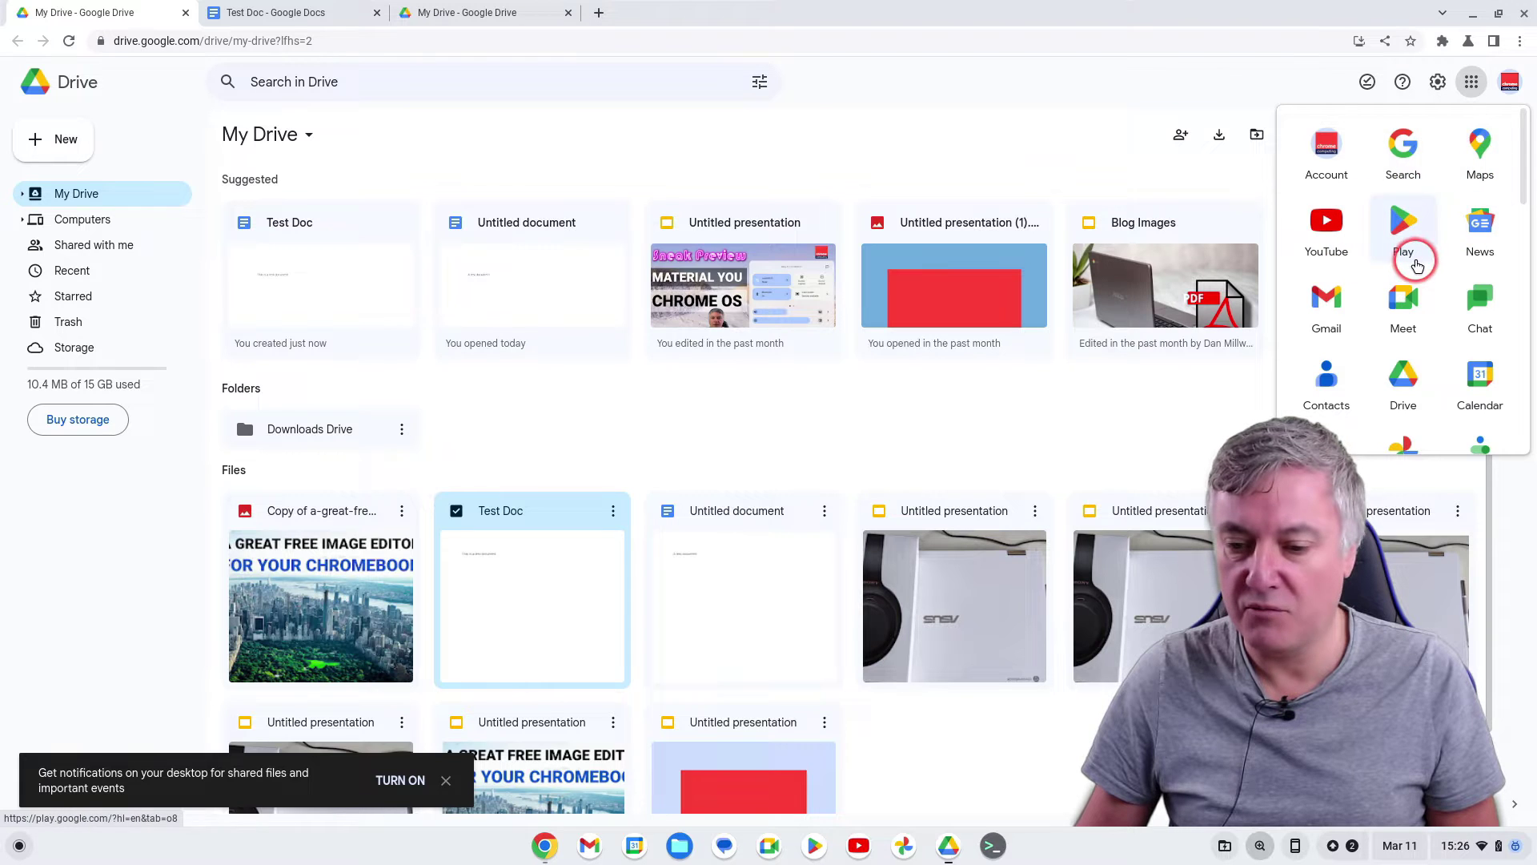
scroll(1433, 285, down, 2)
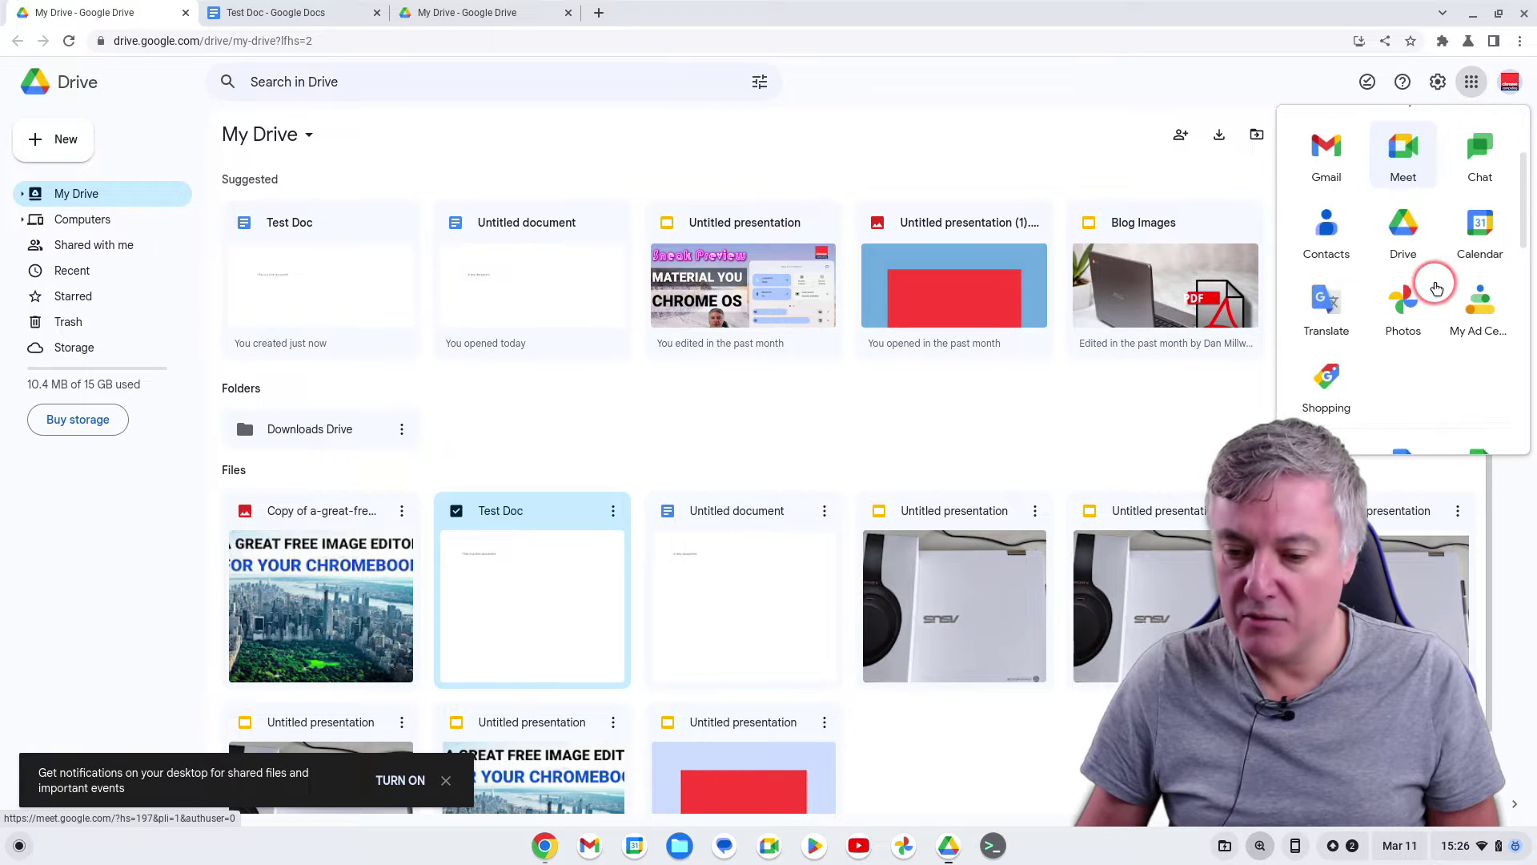
scroll(1435, 288, down, 4)
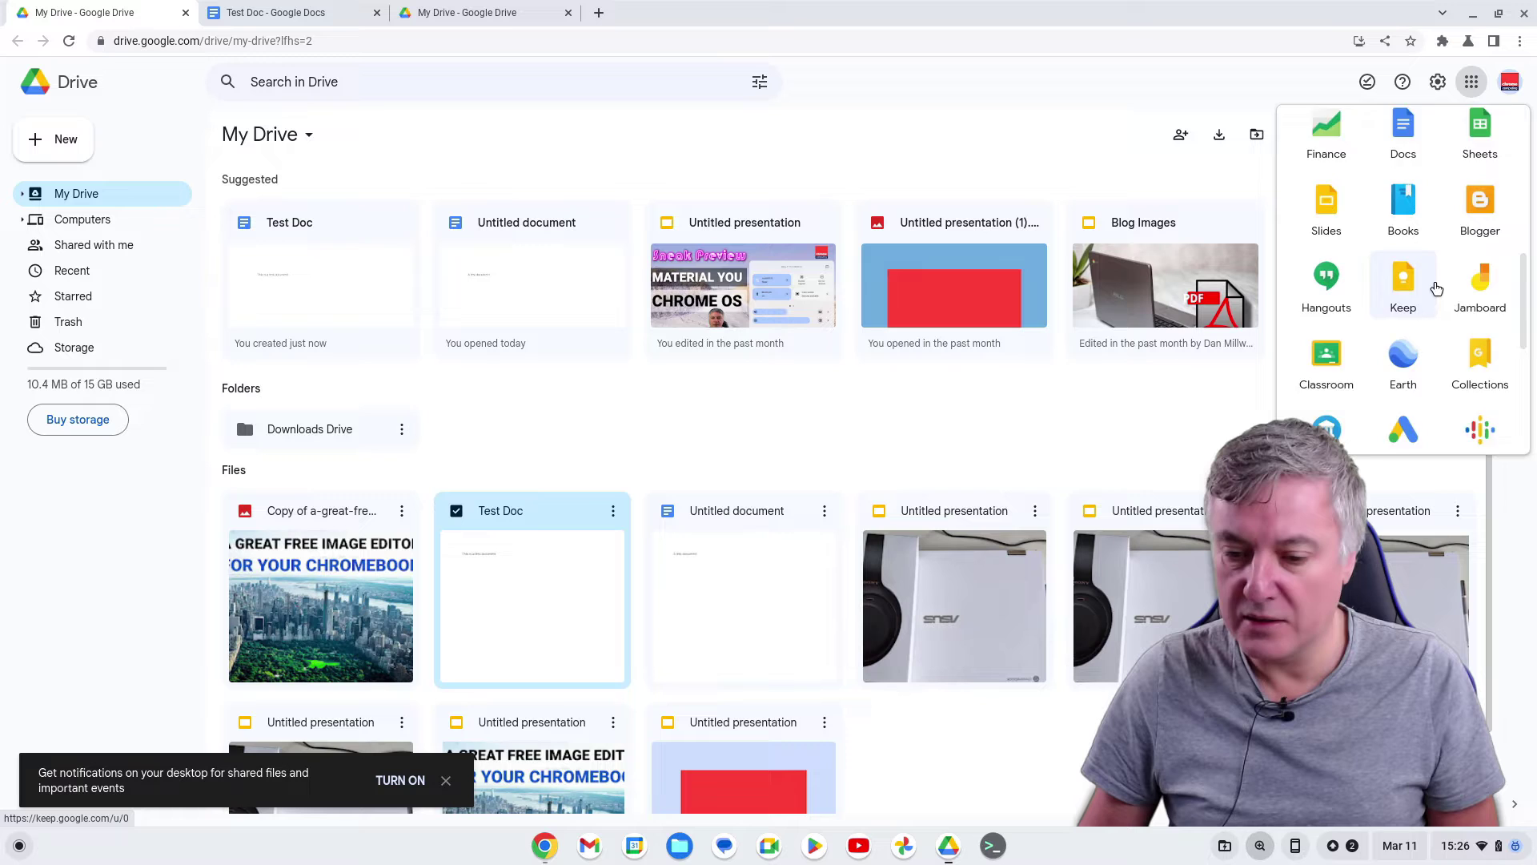
scroll(1435, 288, down, 4)
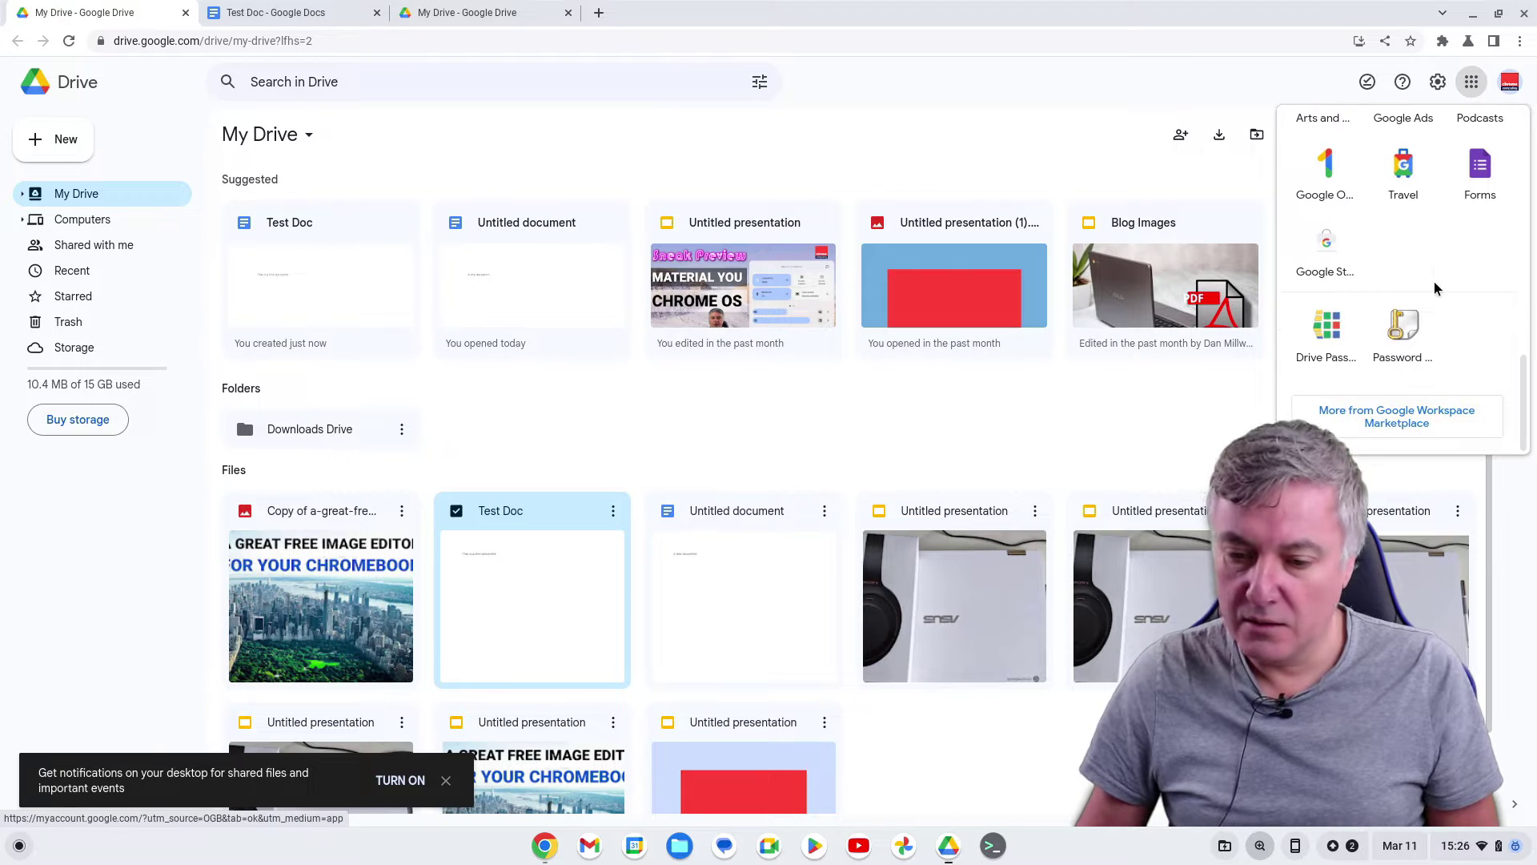
click(1407, 344)
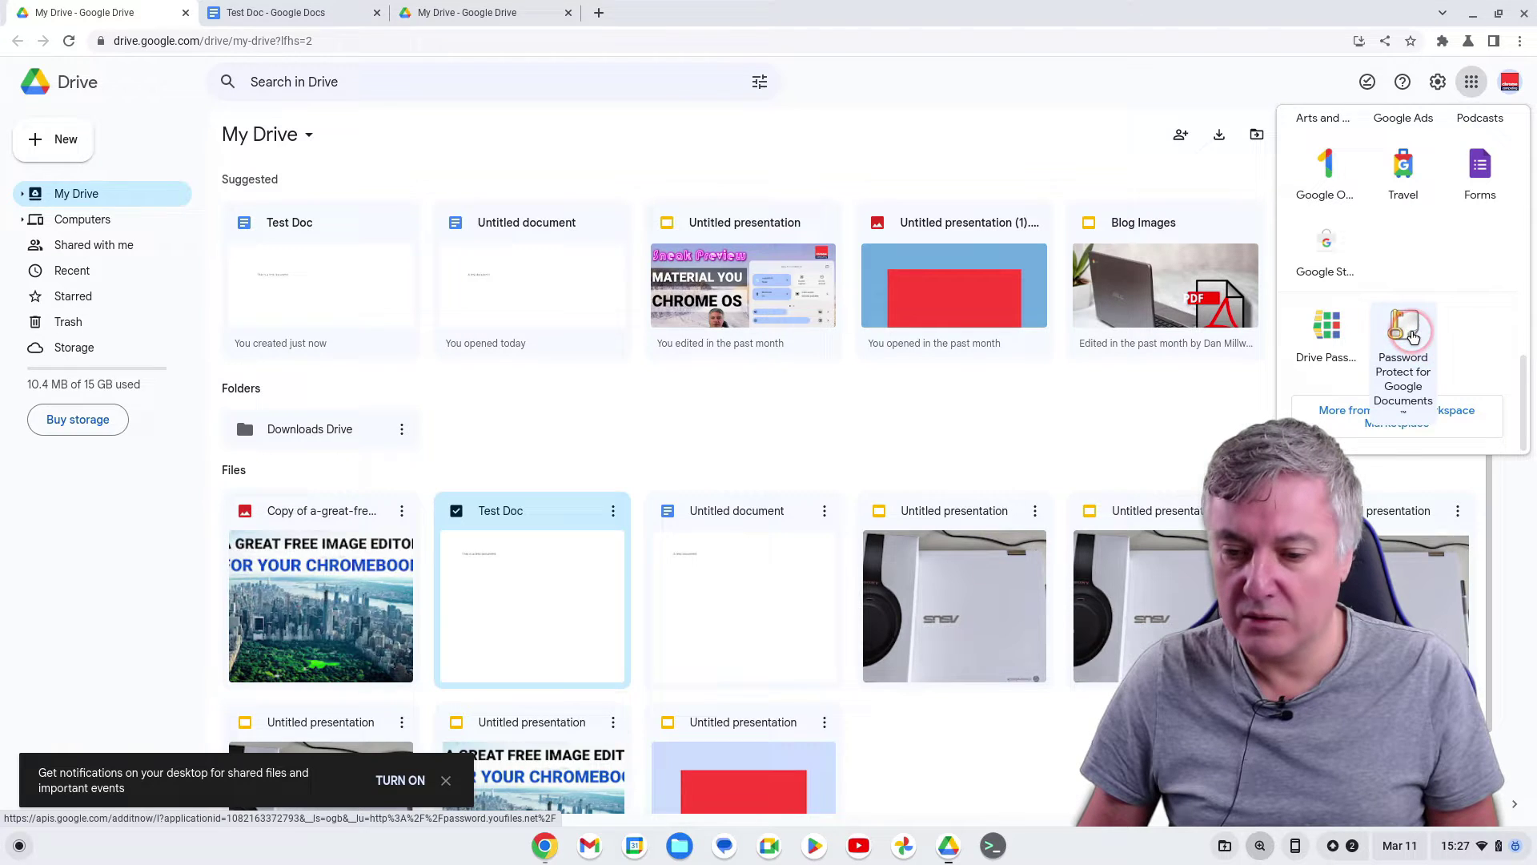
Launch Password Protect in a new tab, close Test Doc, and try selecting files from Google Drive
click(1413, 336)
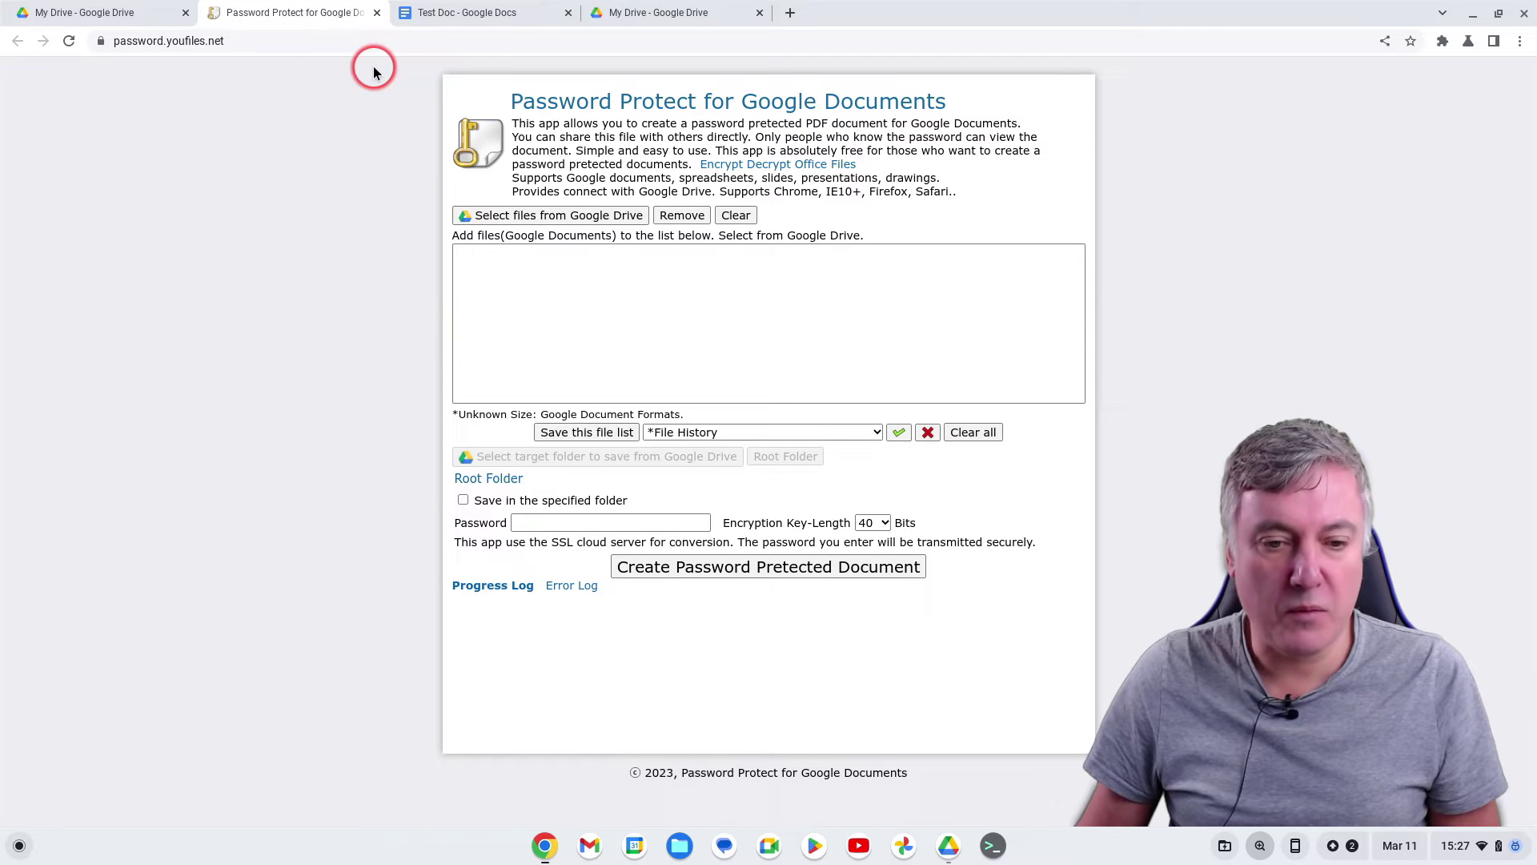
click(425, 16)
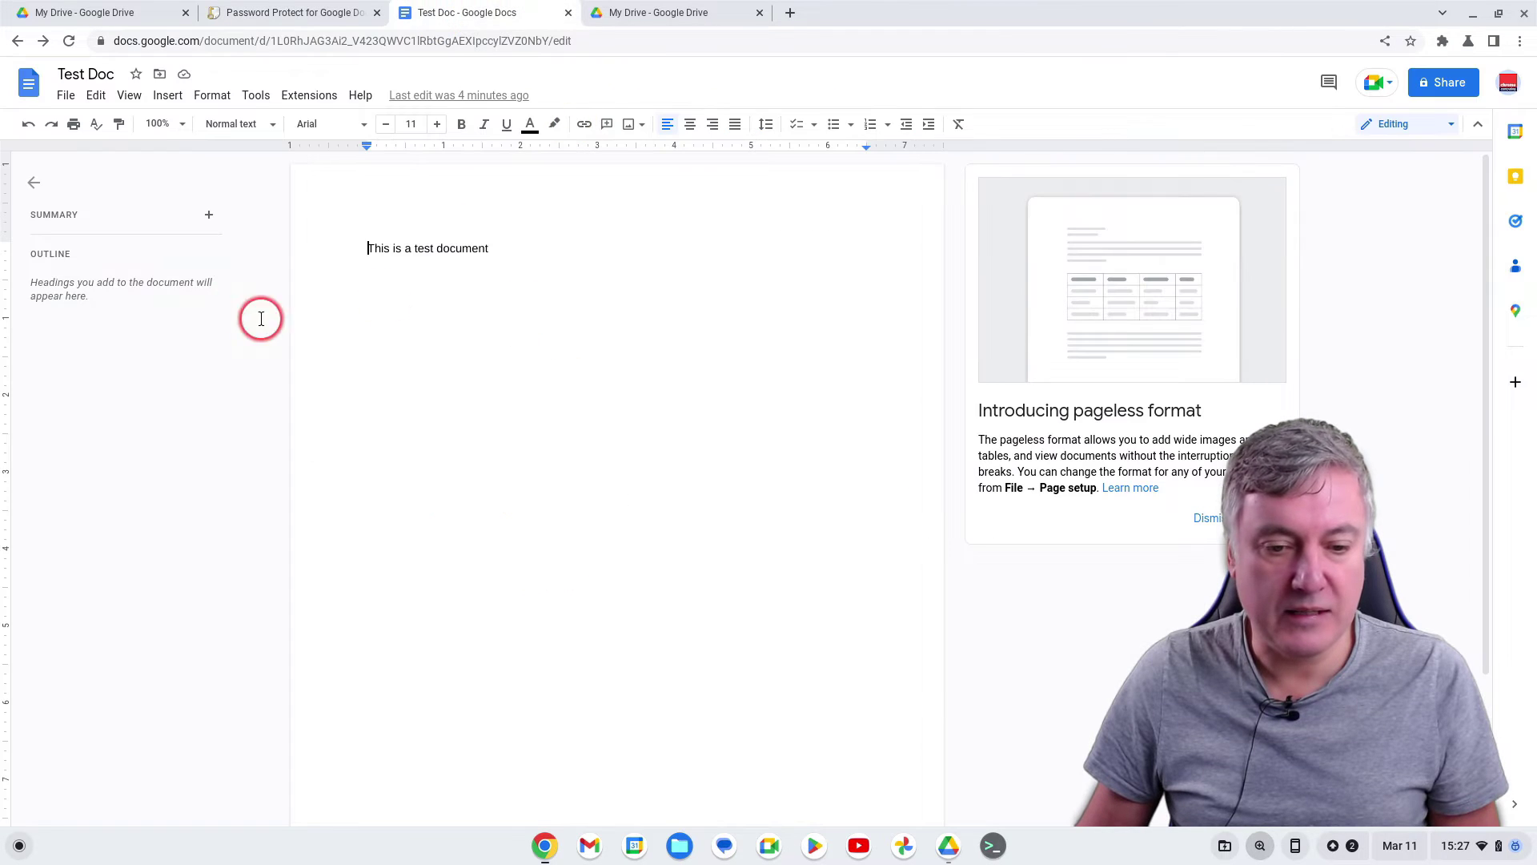
click(568, 13)
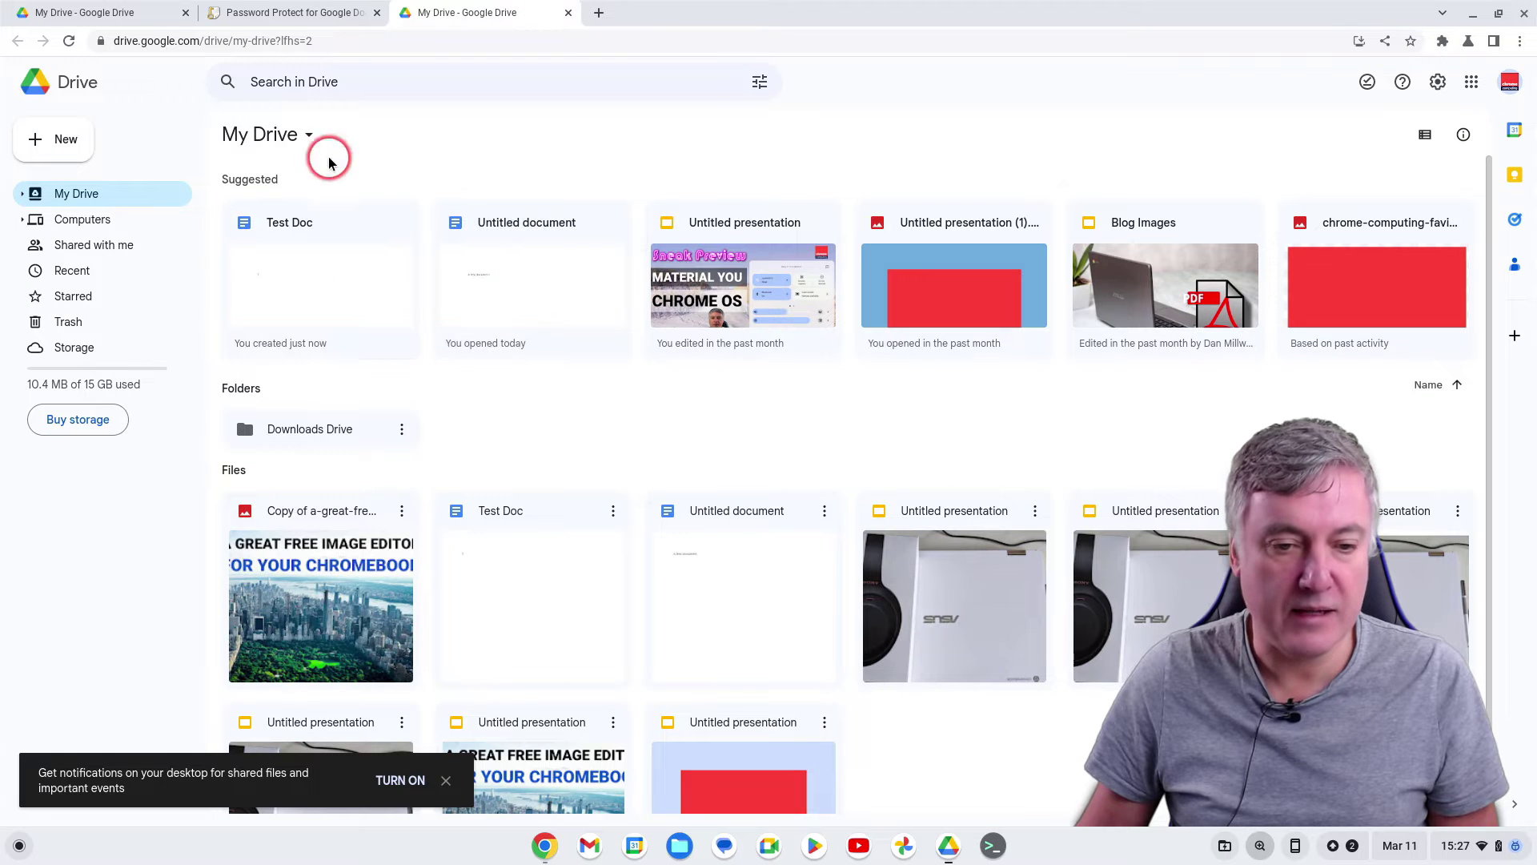
click(312, 16)
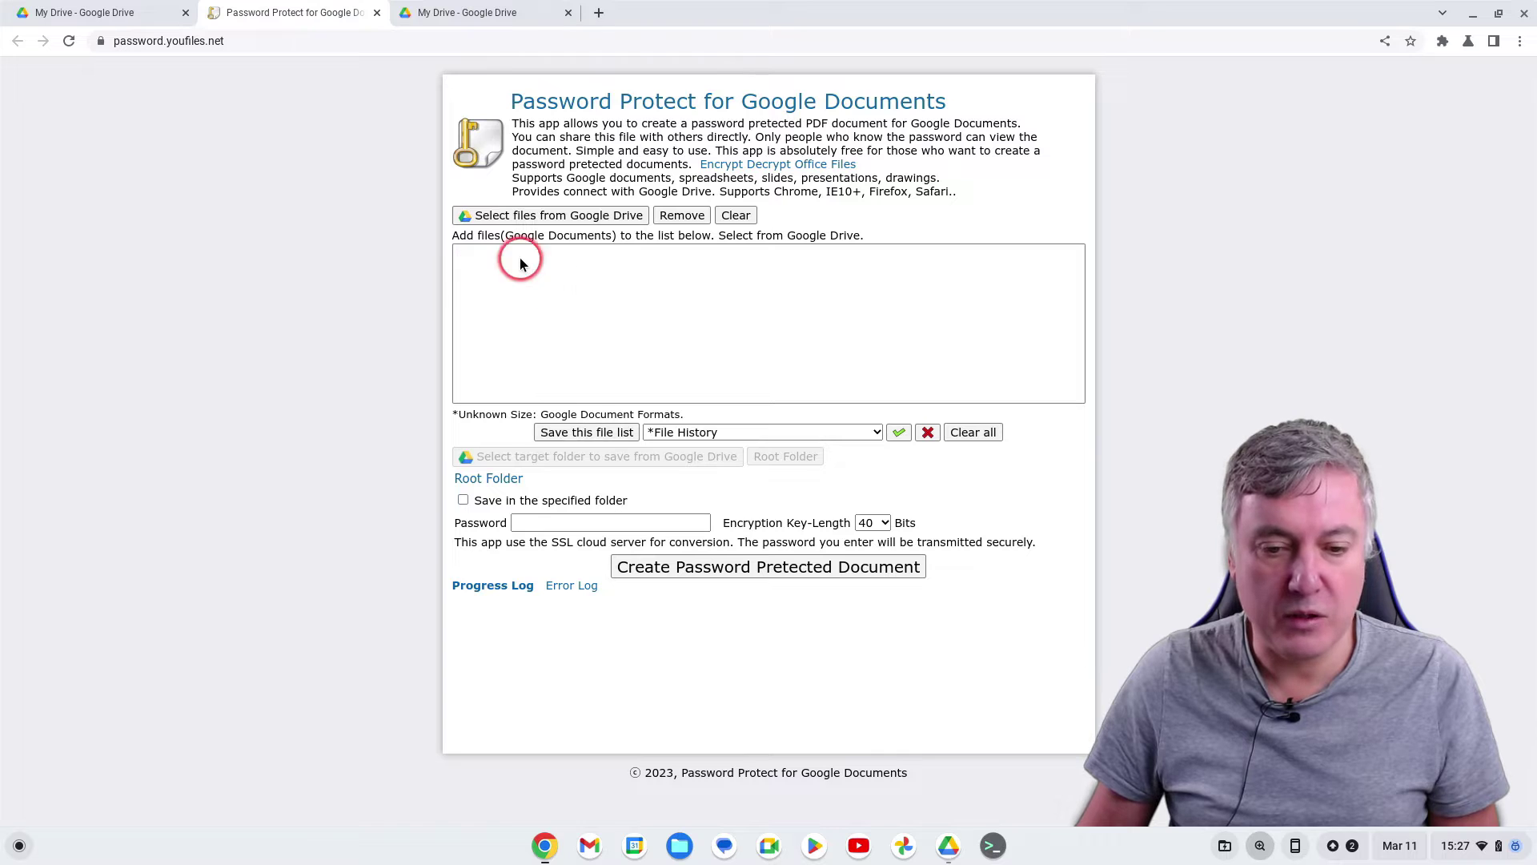
click(588, 216)
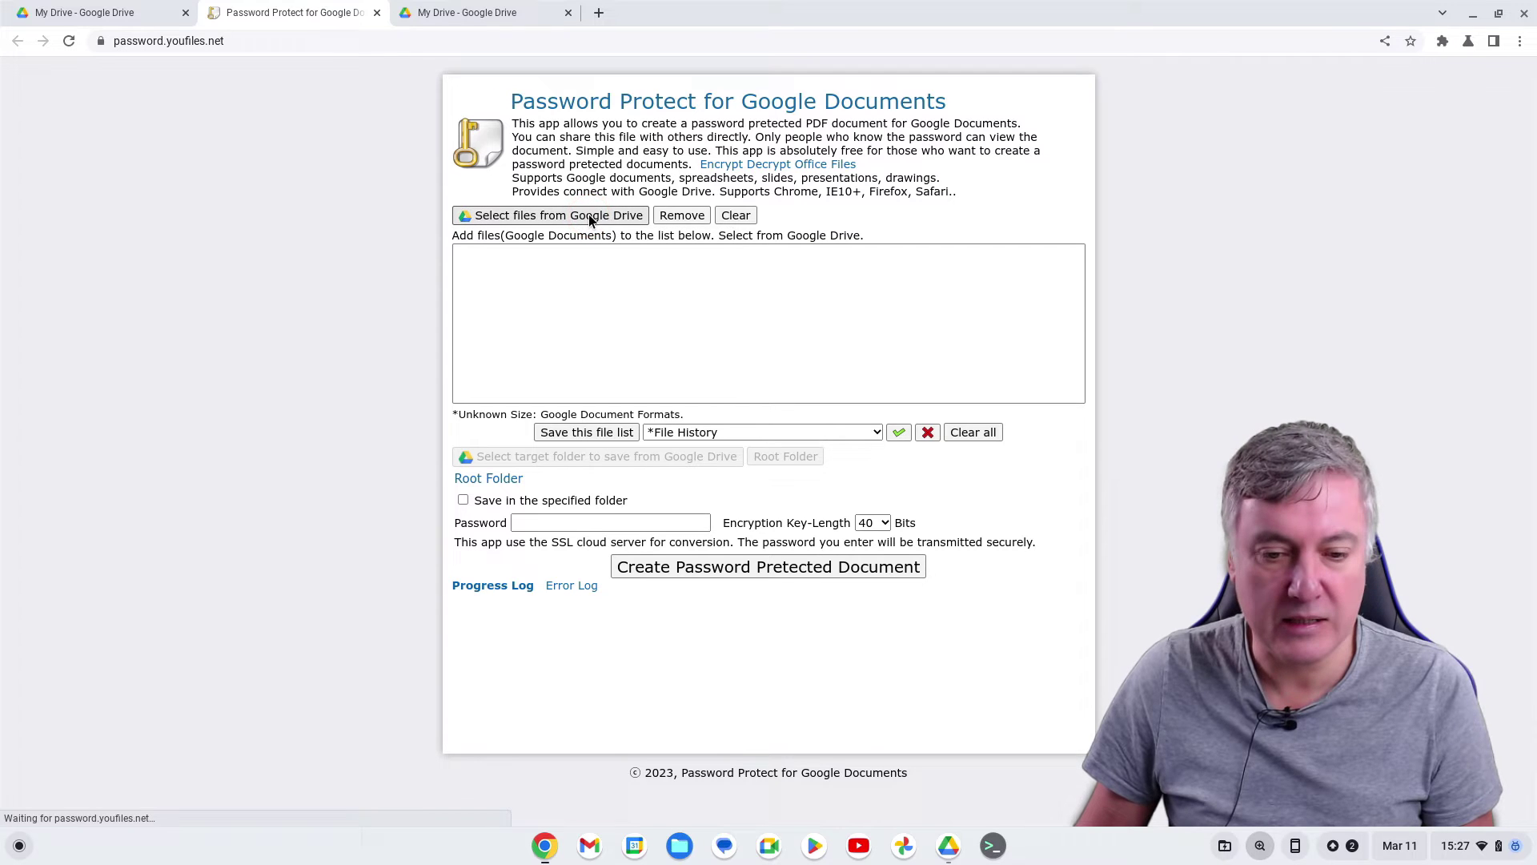
click(723, 373)
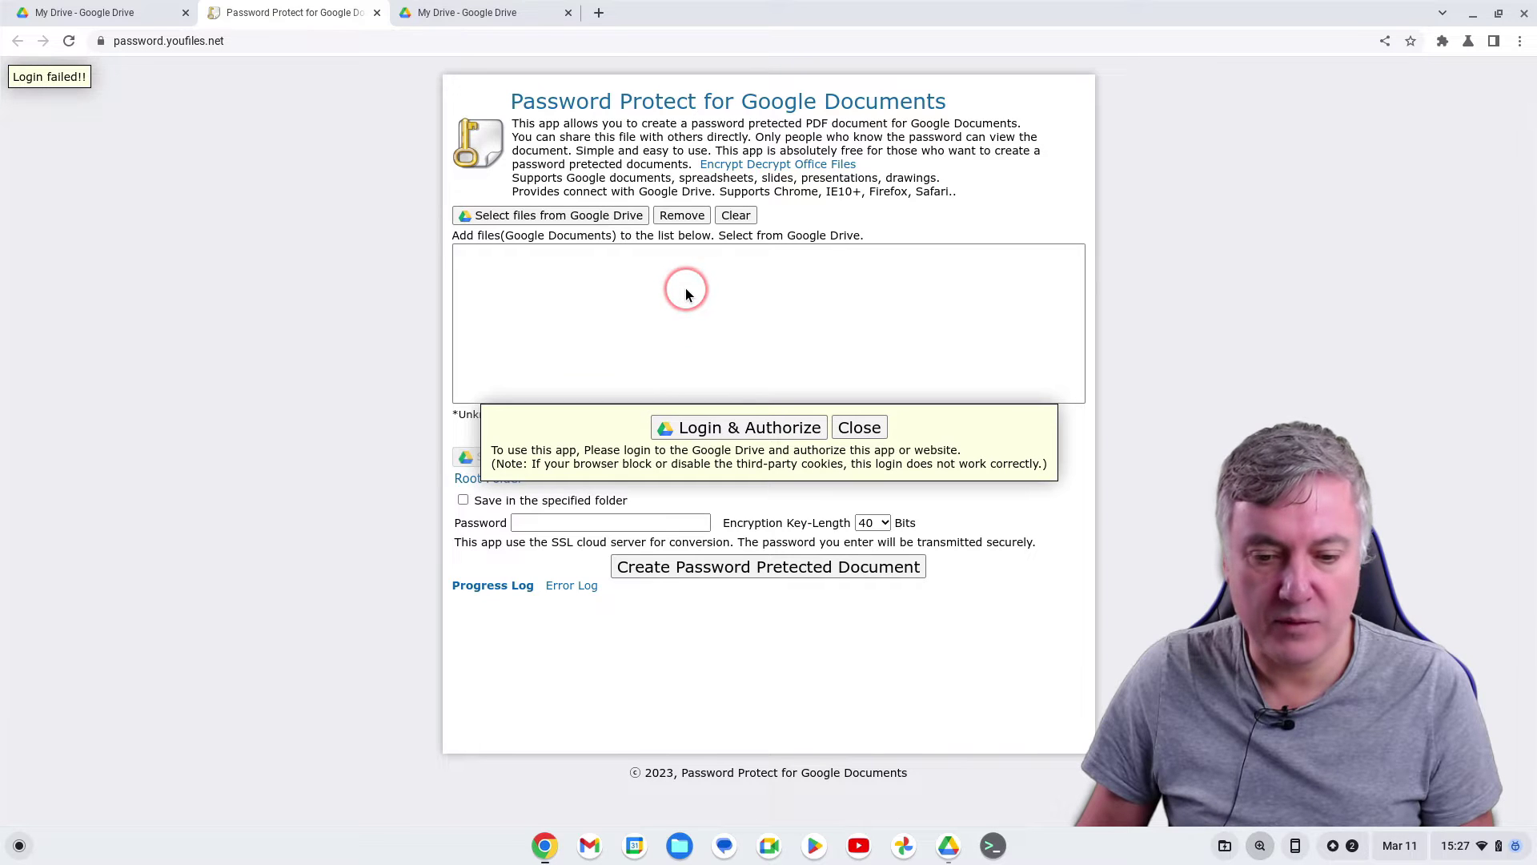
Sign in with the Google account and grant youfiles.net both Drive access permissions
click(738, 432)
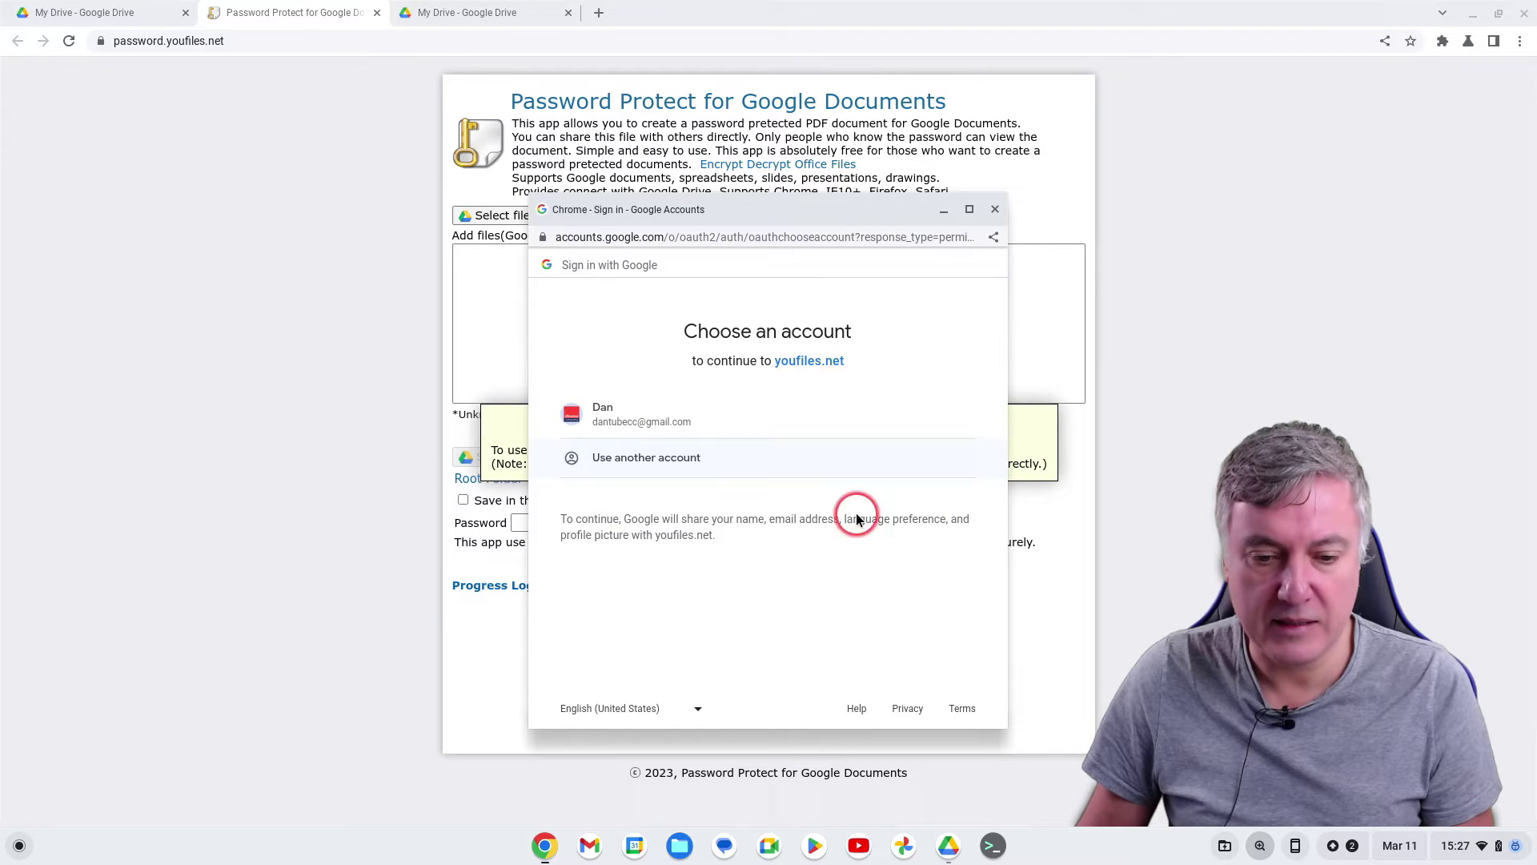
click(659, 423)
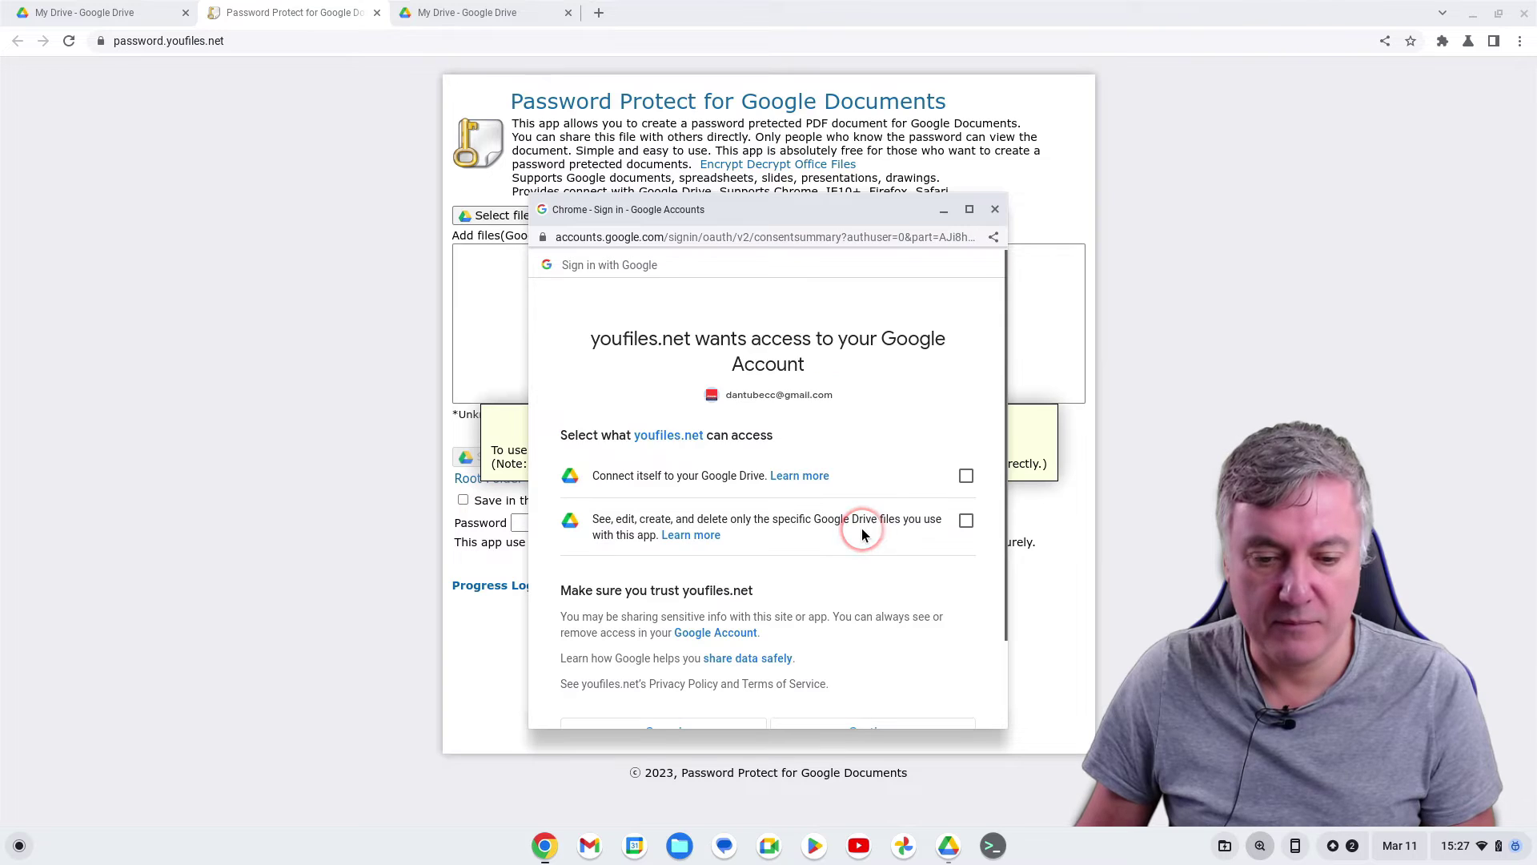
click(965, 476)
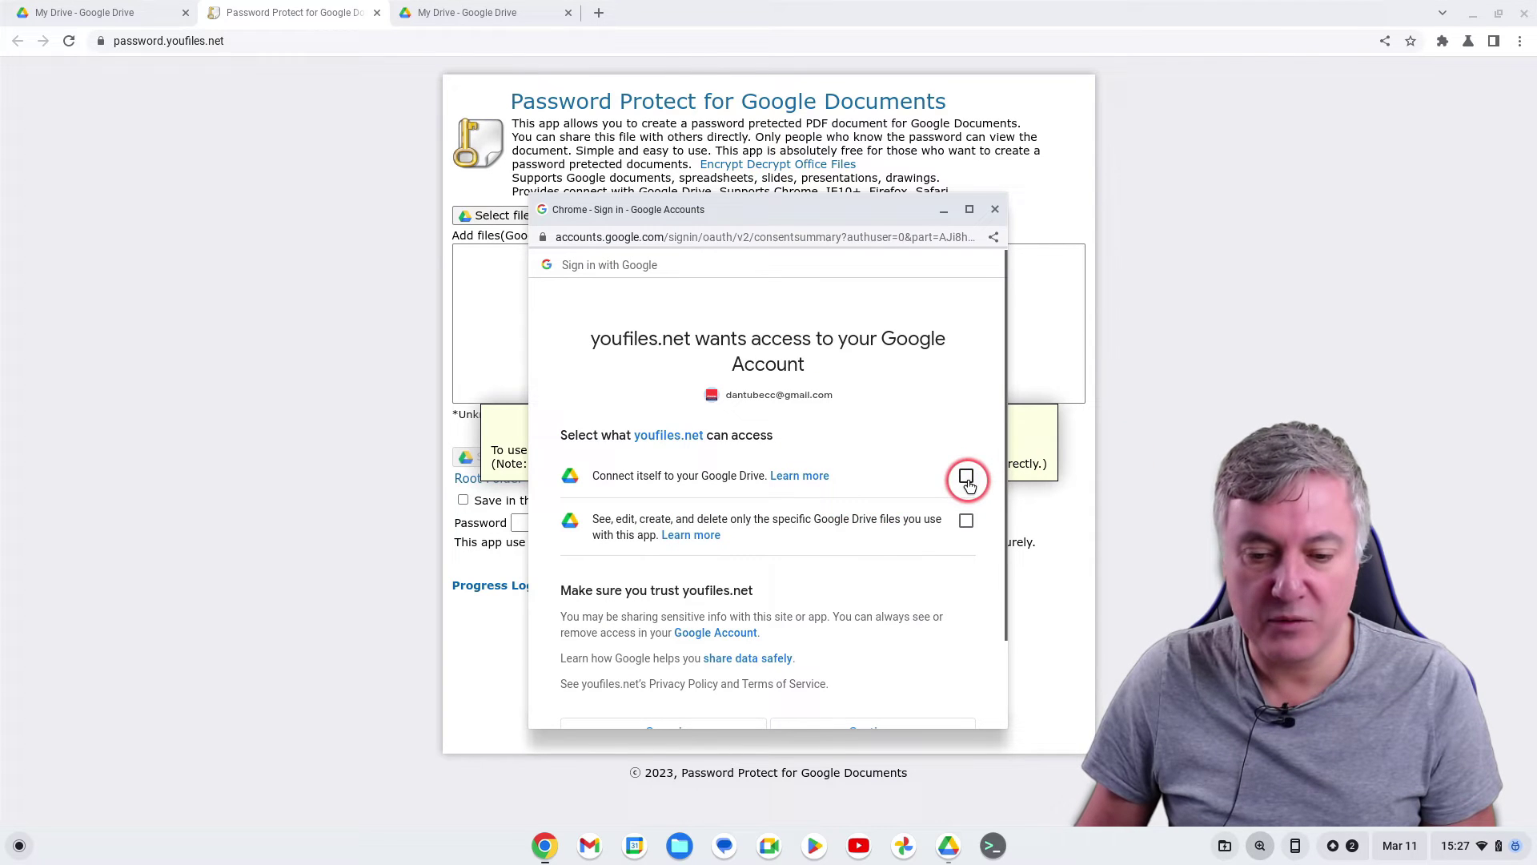
click(966, 521)
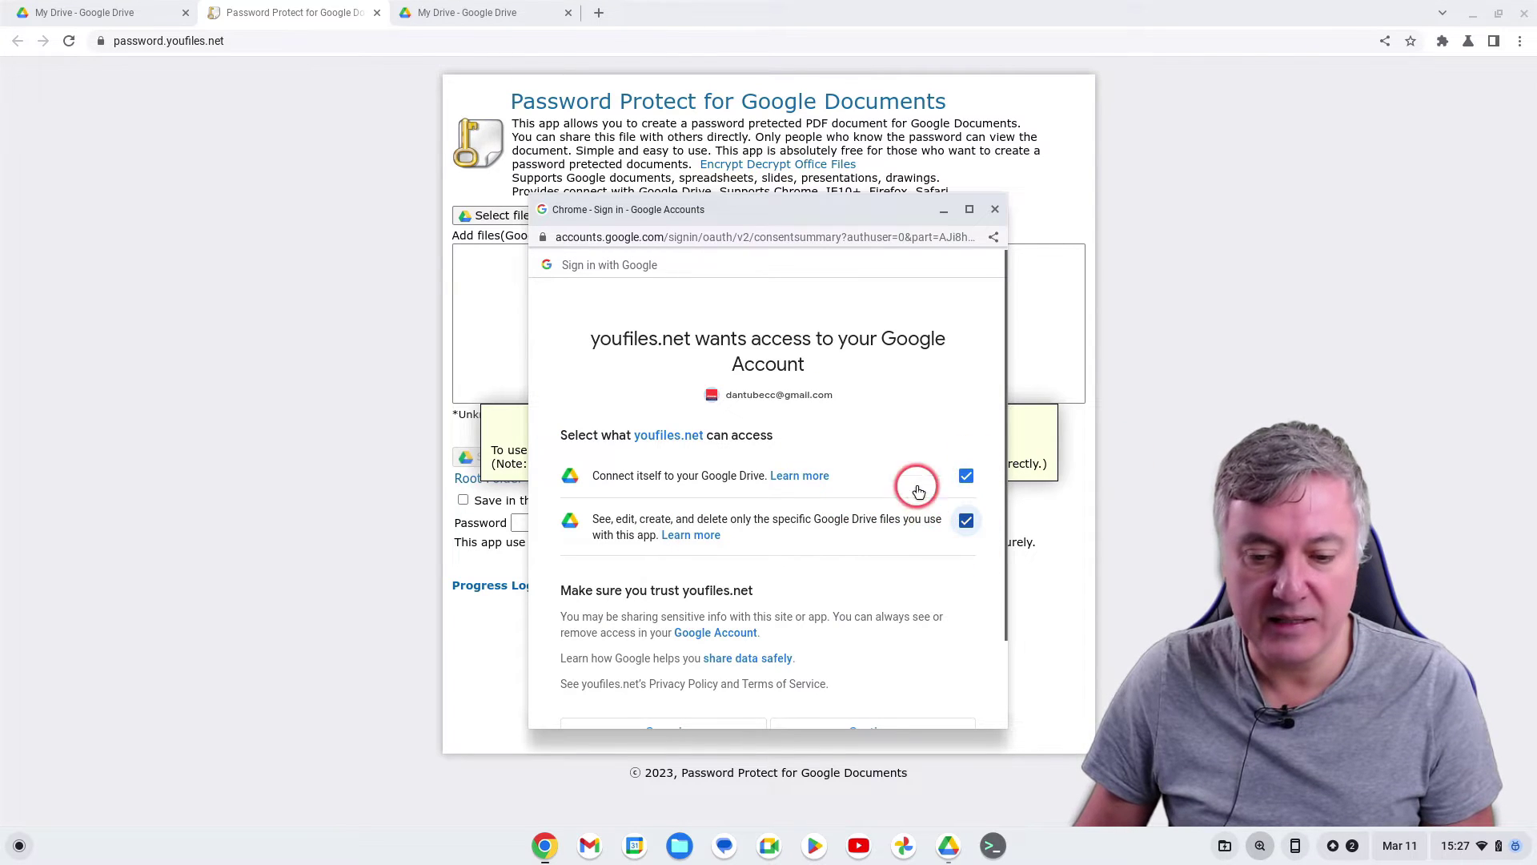
scroll(817, 489, down, 2)
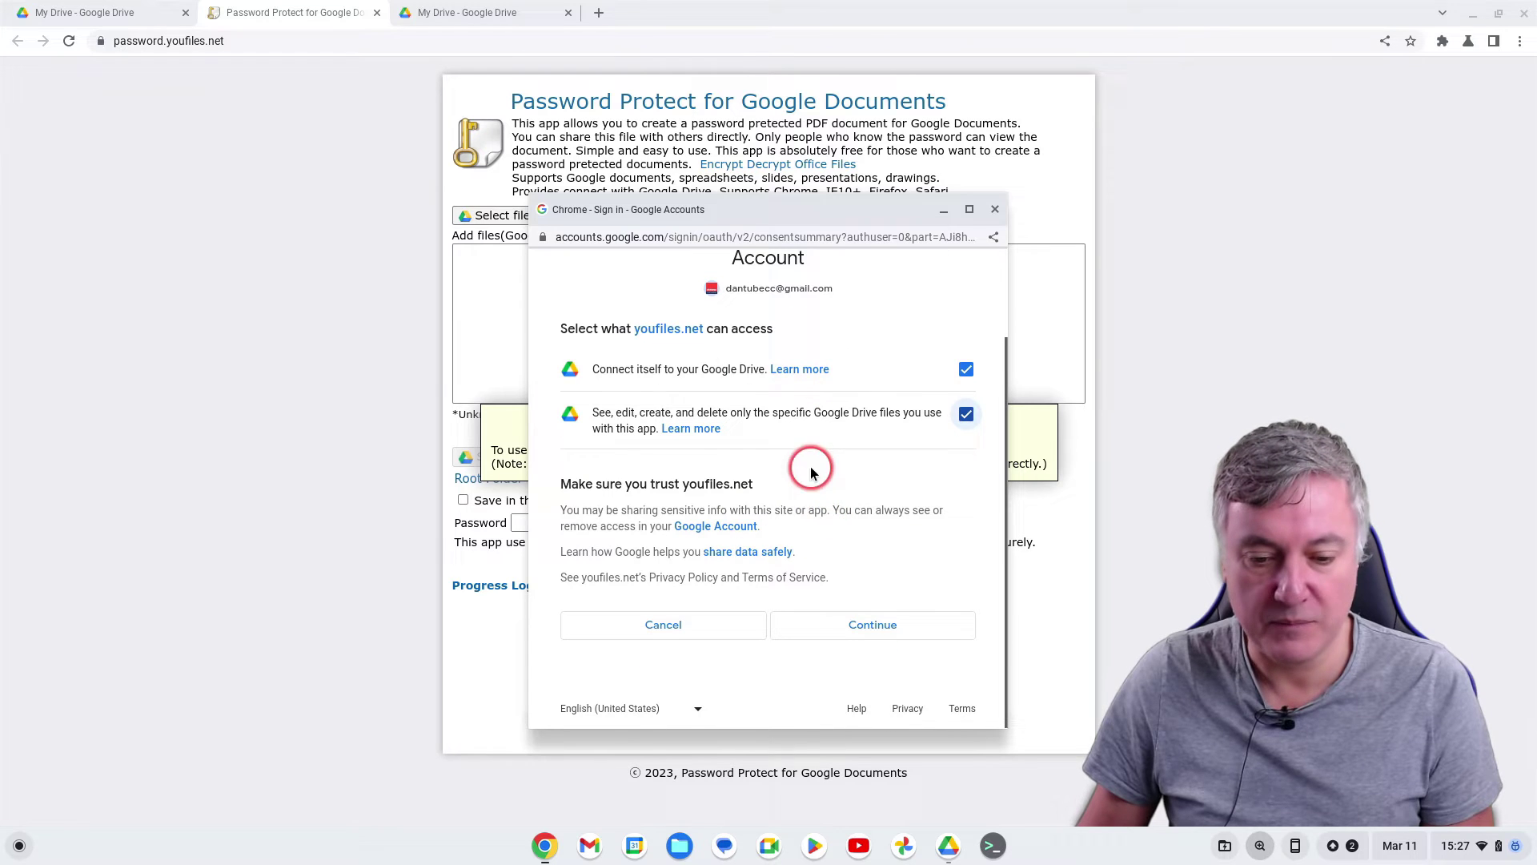
scroll(788, 424, up, 1)
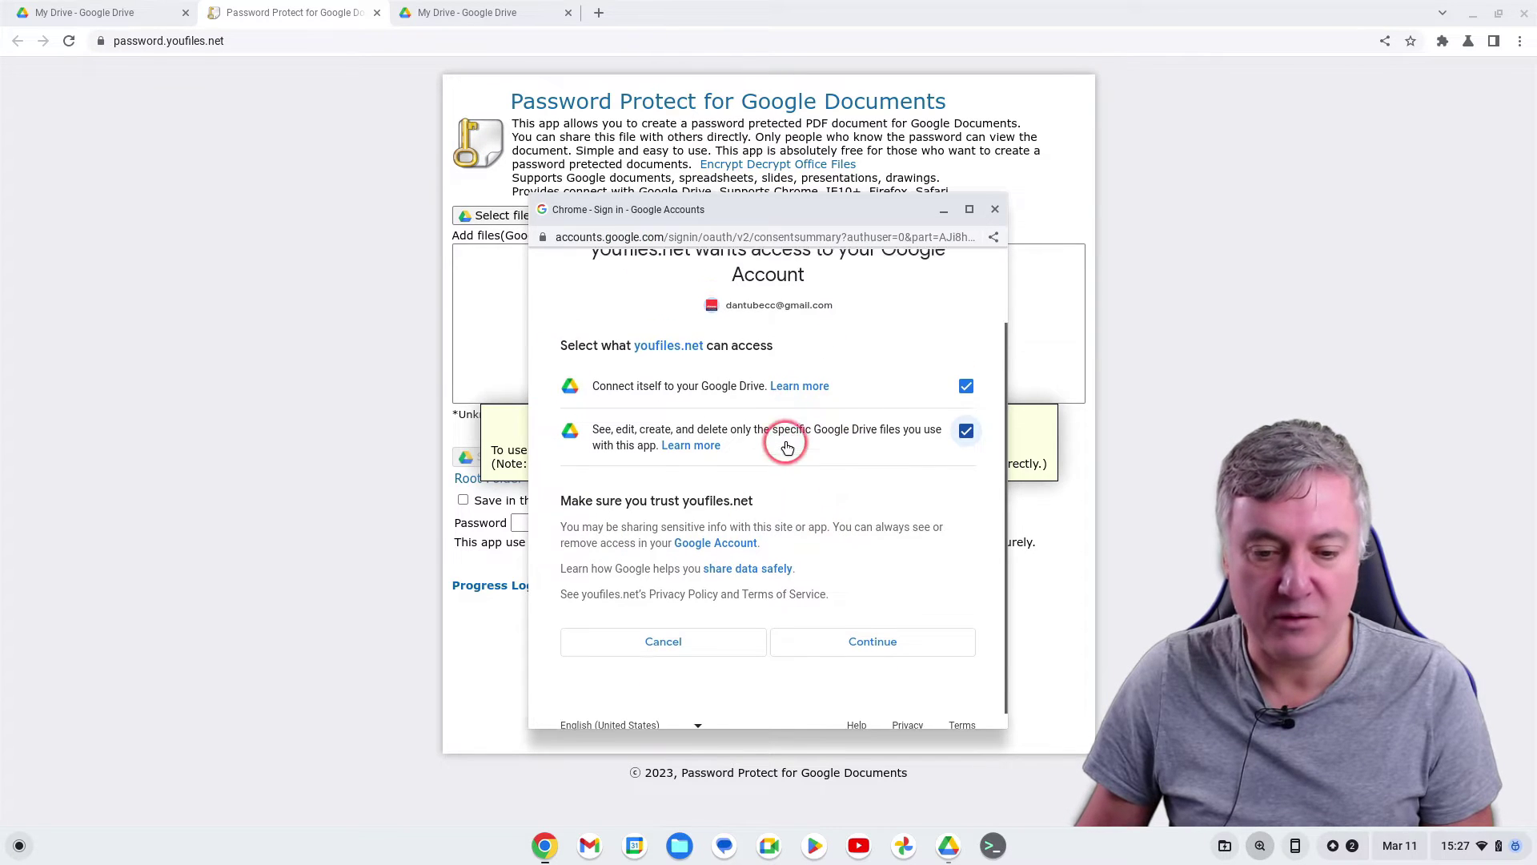
click(887, 676)
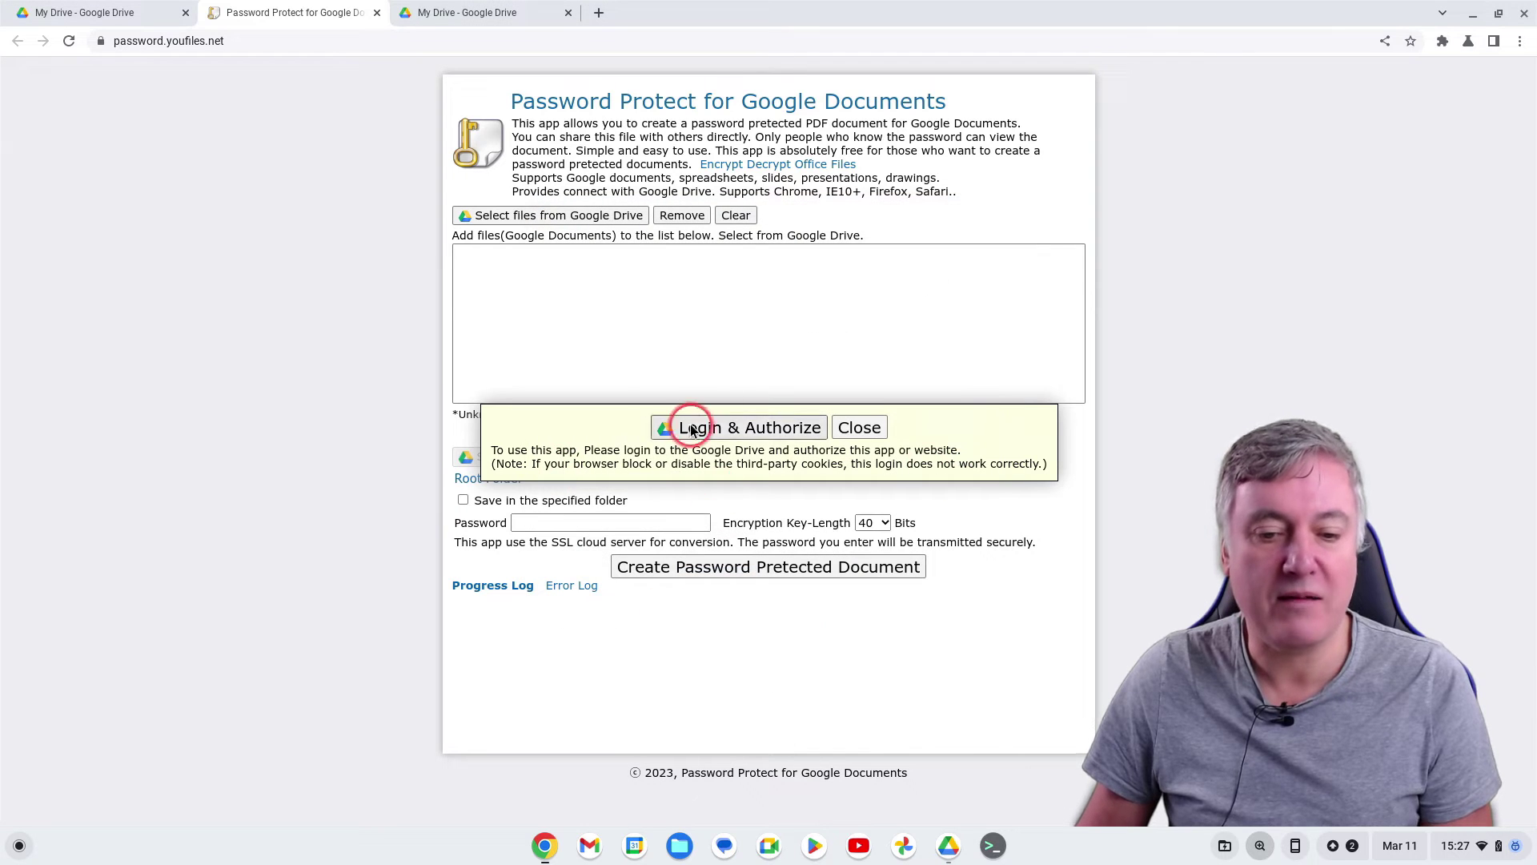
Pick Test Doc (1.0 kB) from the Drive picker's Recent files and add it to the list
click(686, 427)
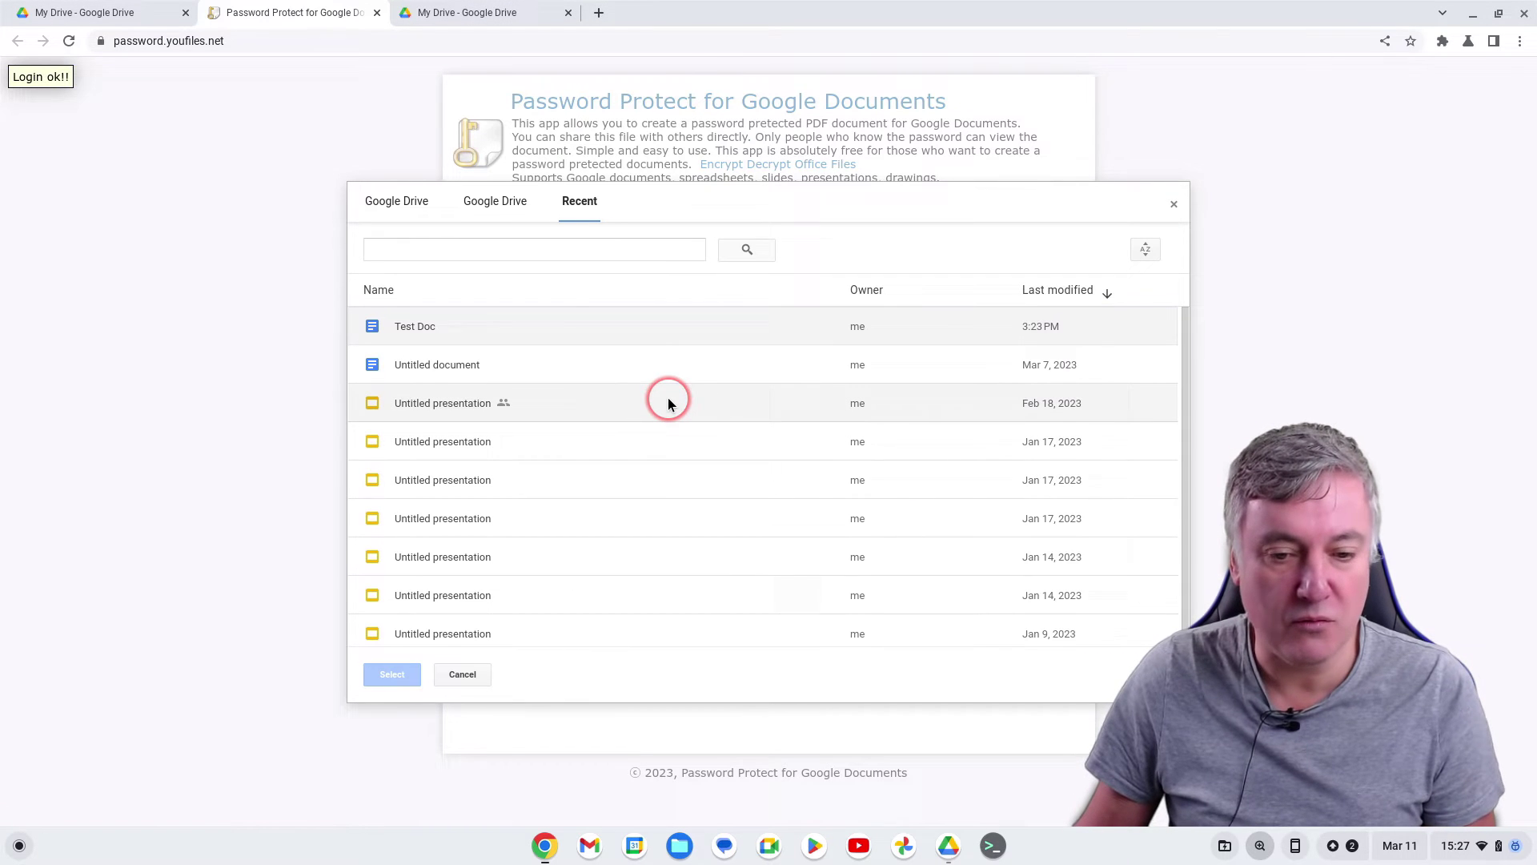
click(1173, 205)
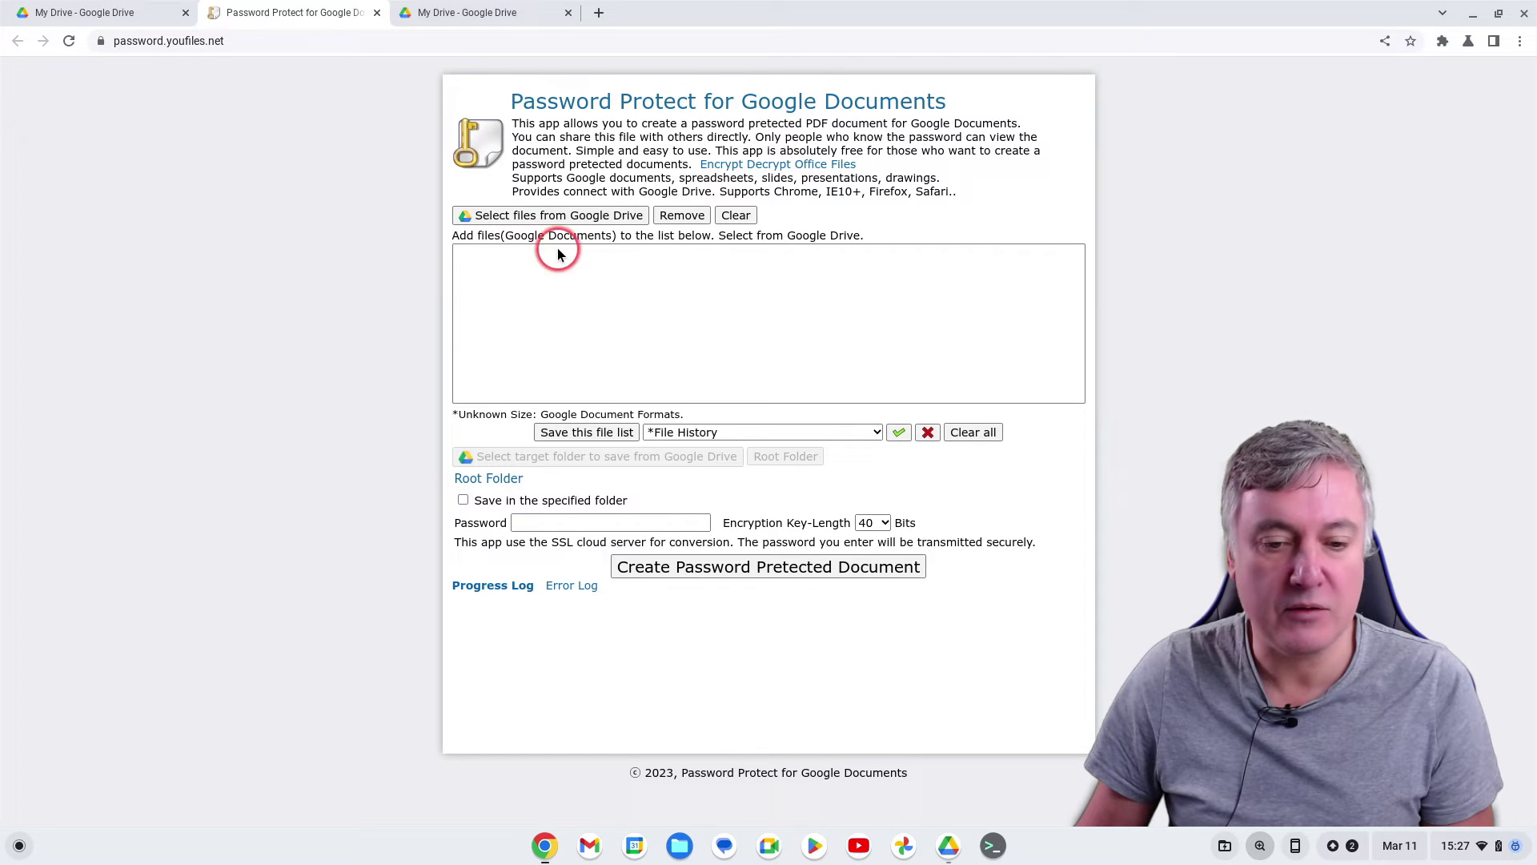
click(560, 214)
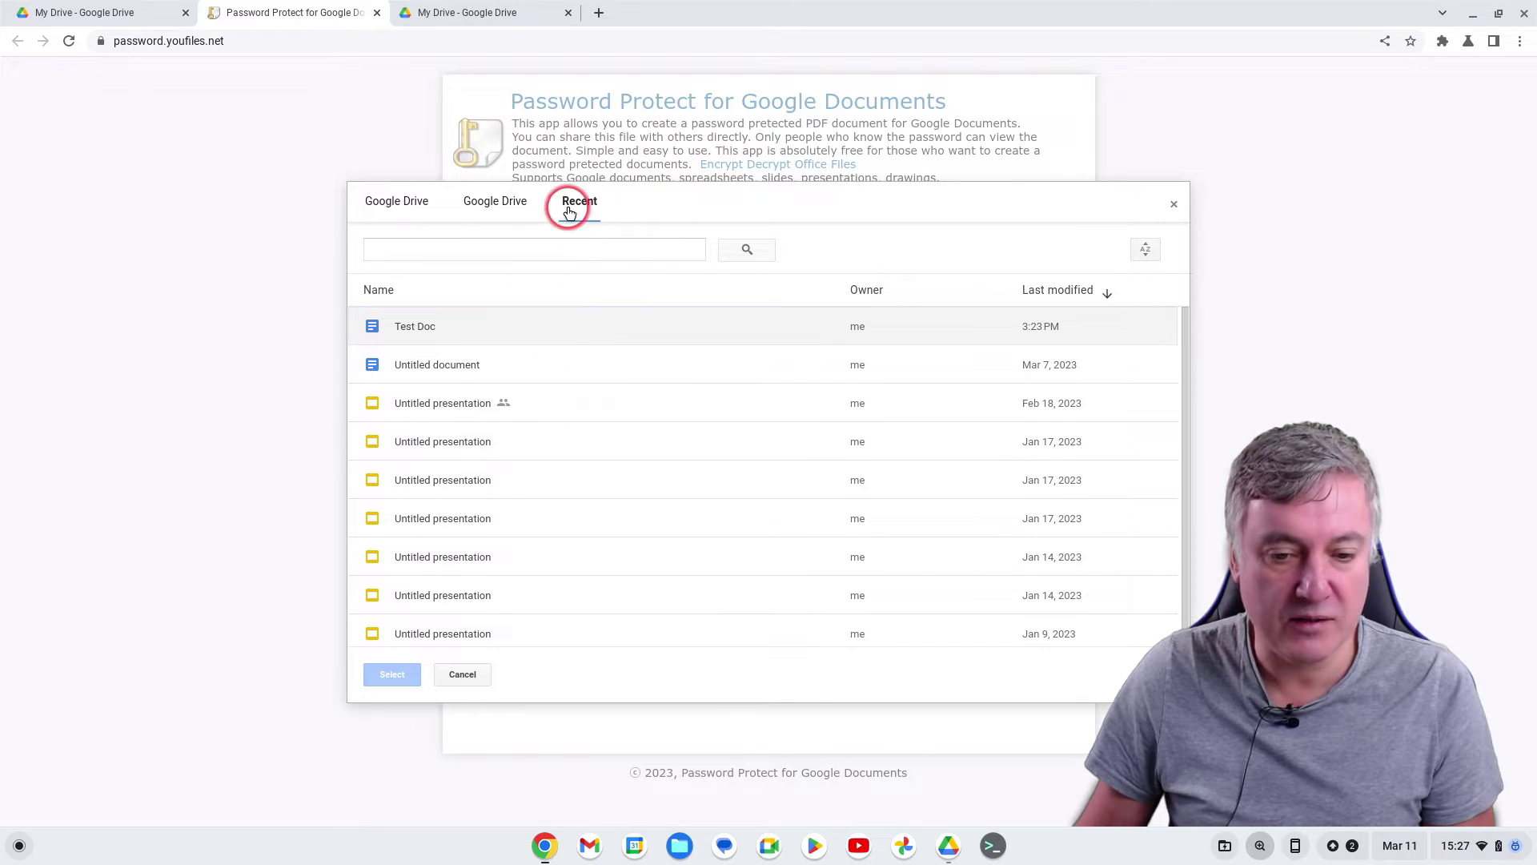
click(492, 201)
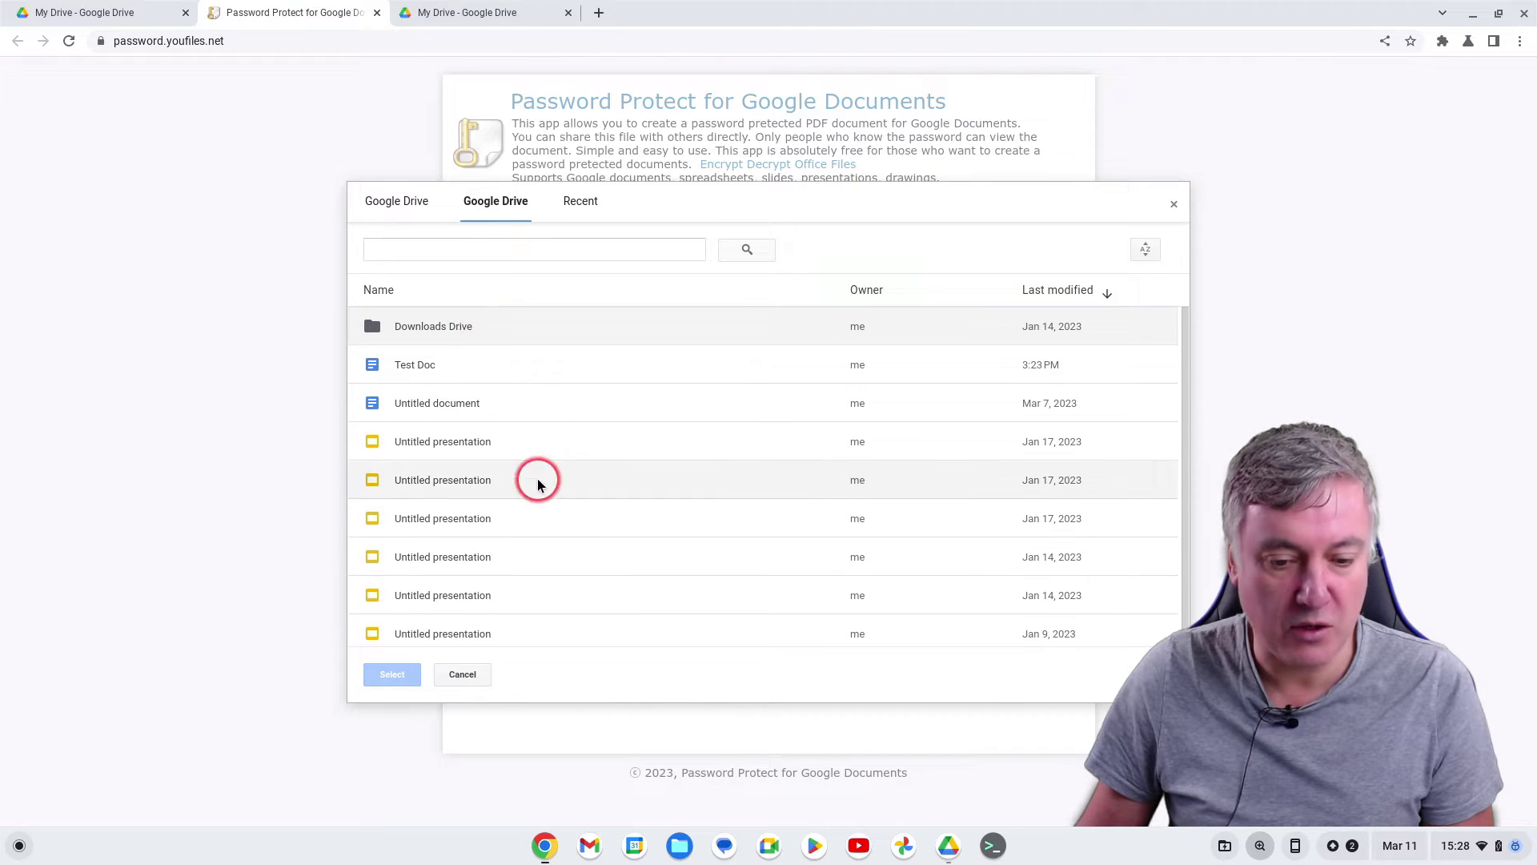
click(580, 201)
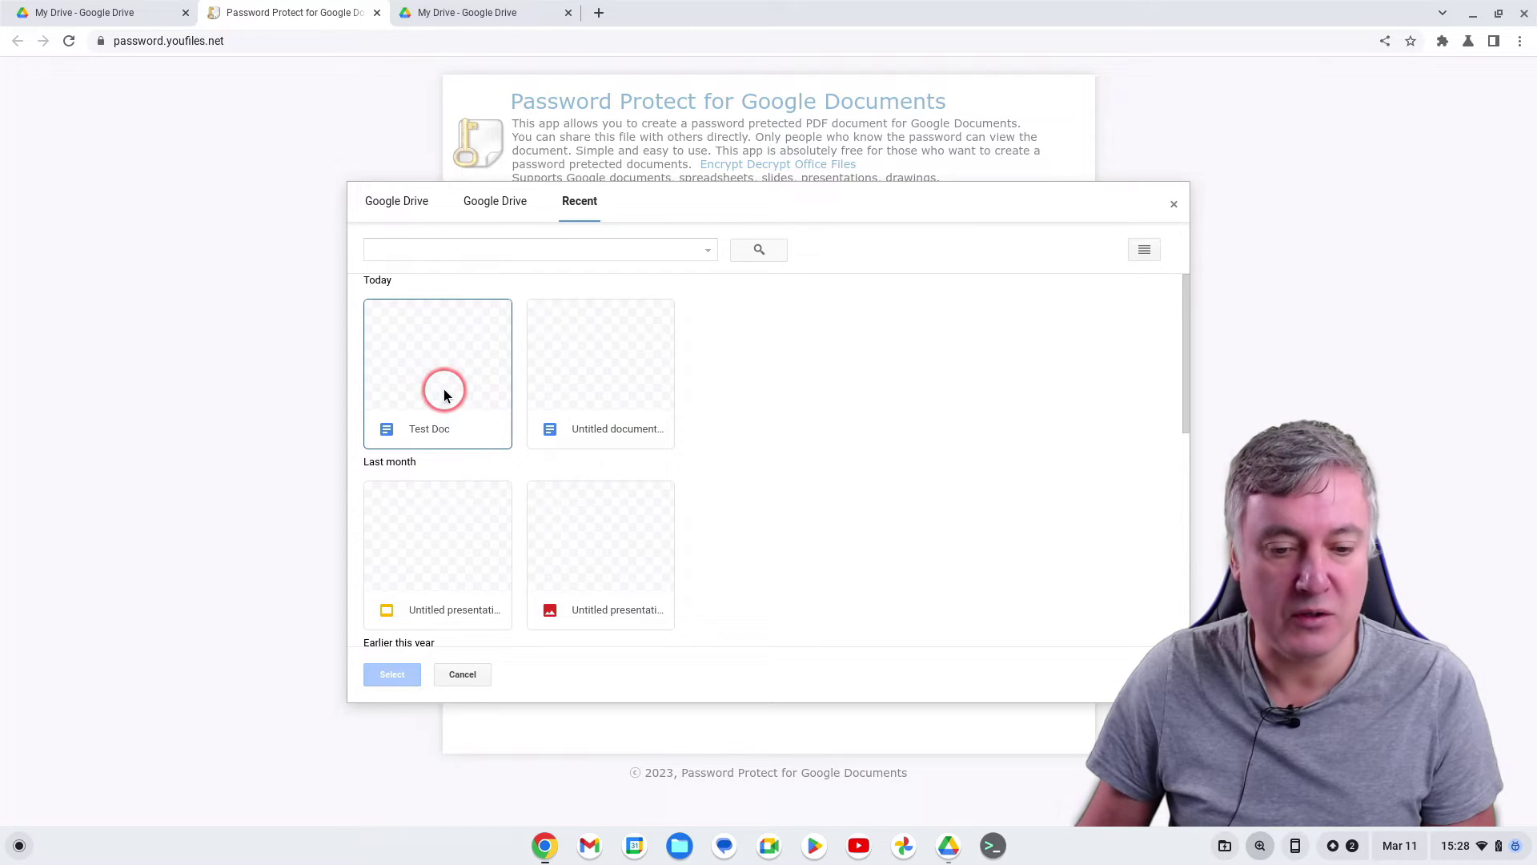
click(445, 393)
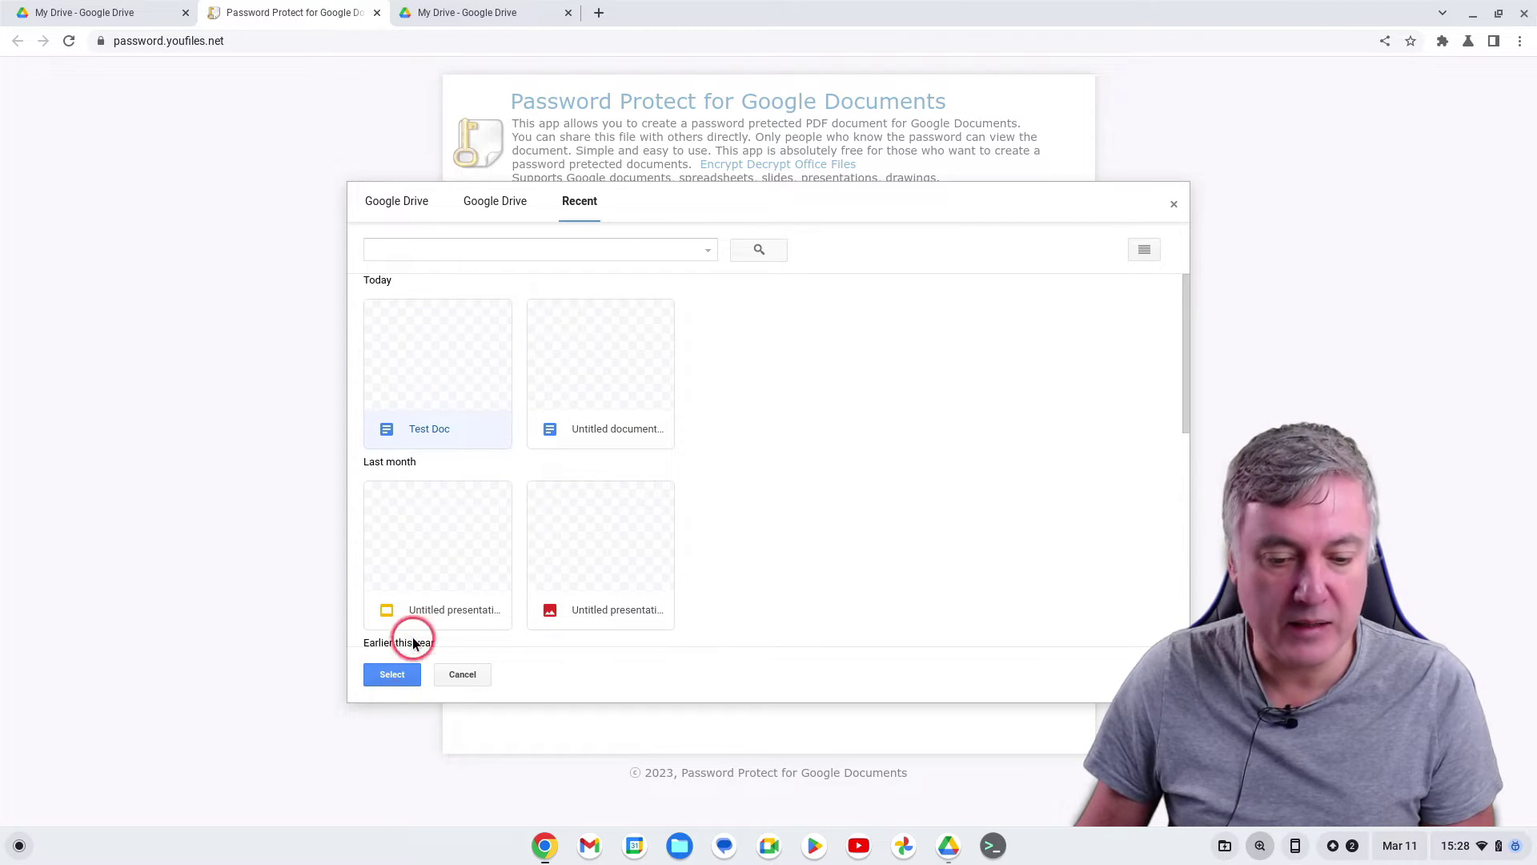
click(388, 680)
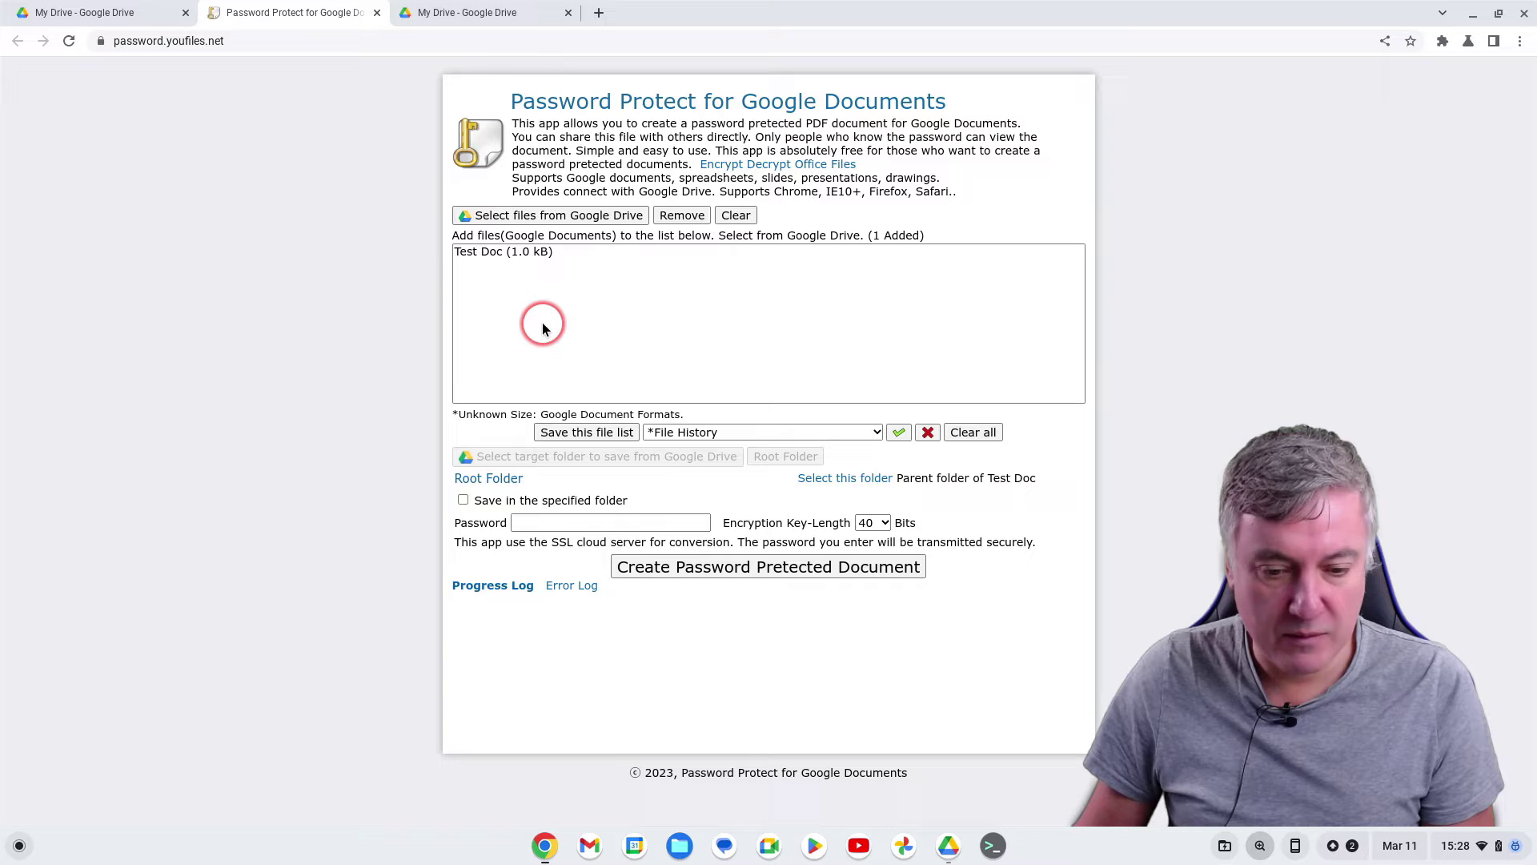
Enter the protection password and generate the protected Test Doc.pdf in Google Drive
click(542, 522)
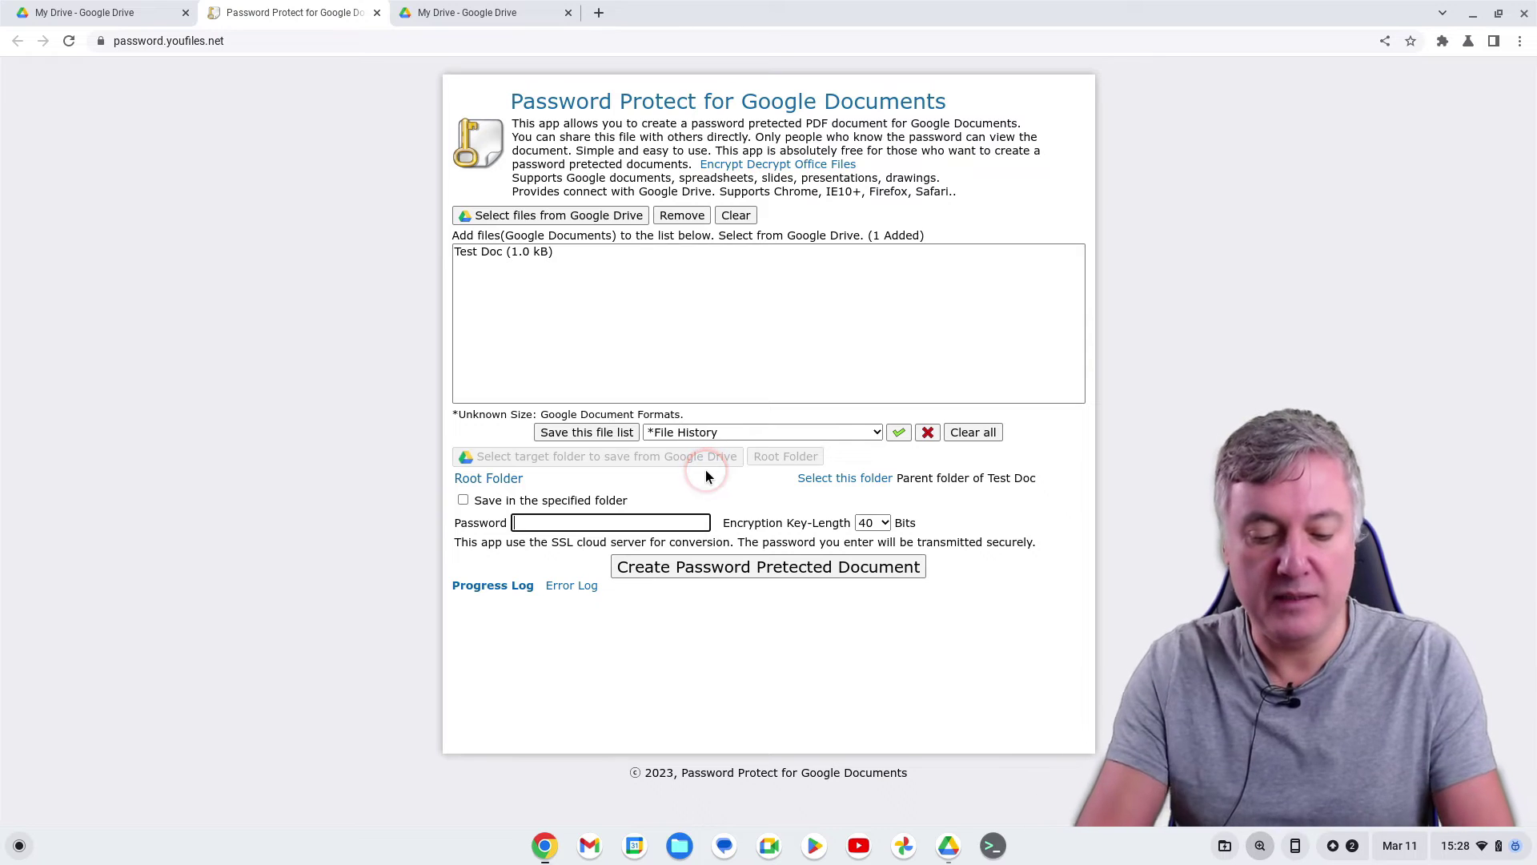
text(test)
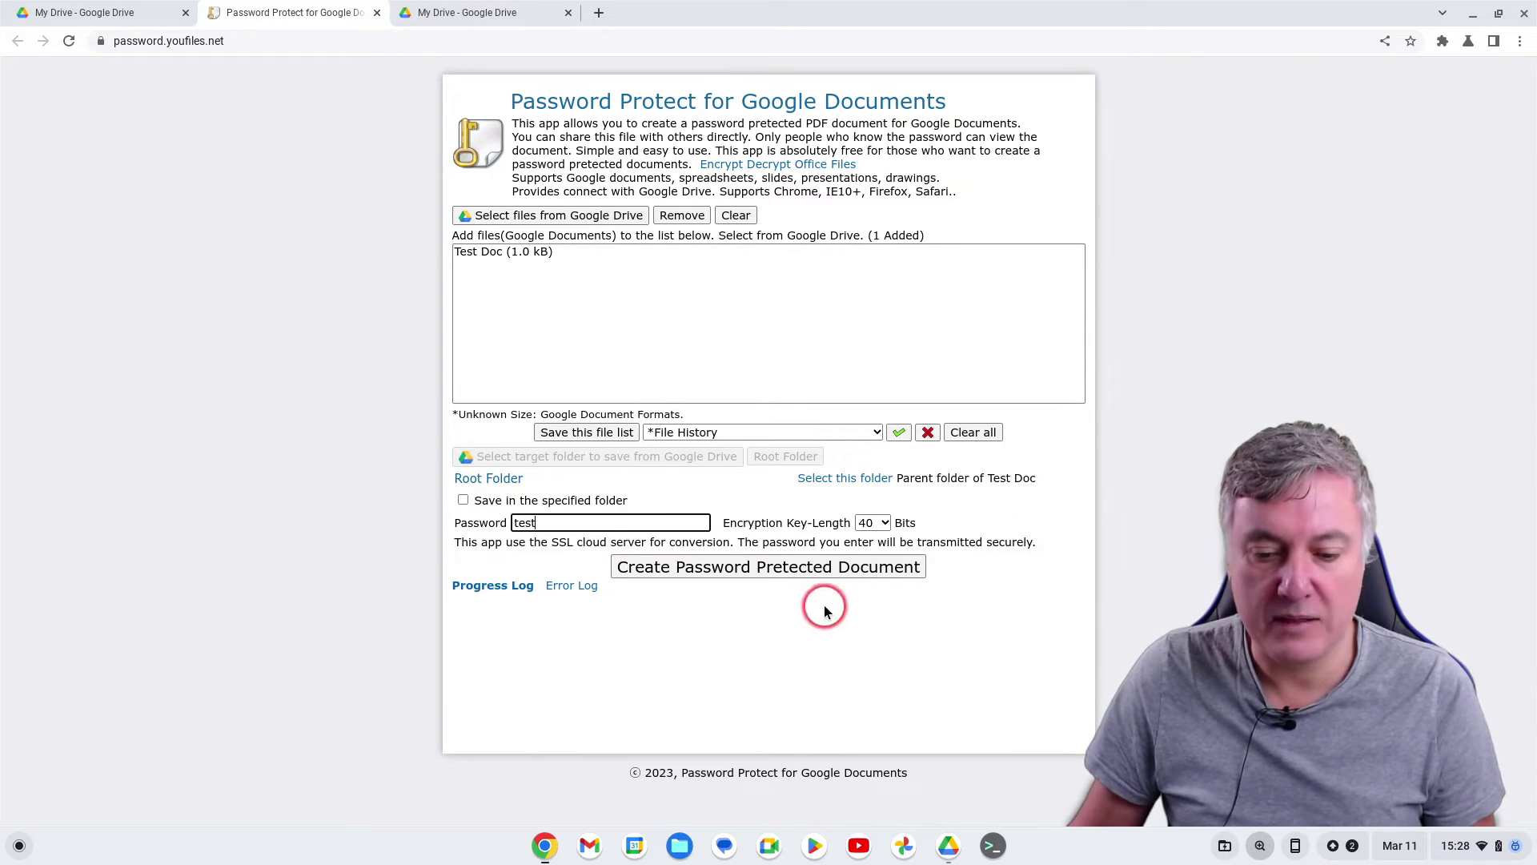
click(821, 575)
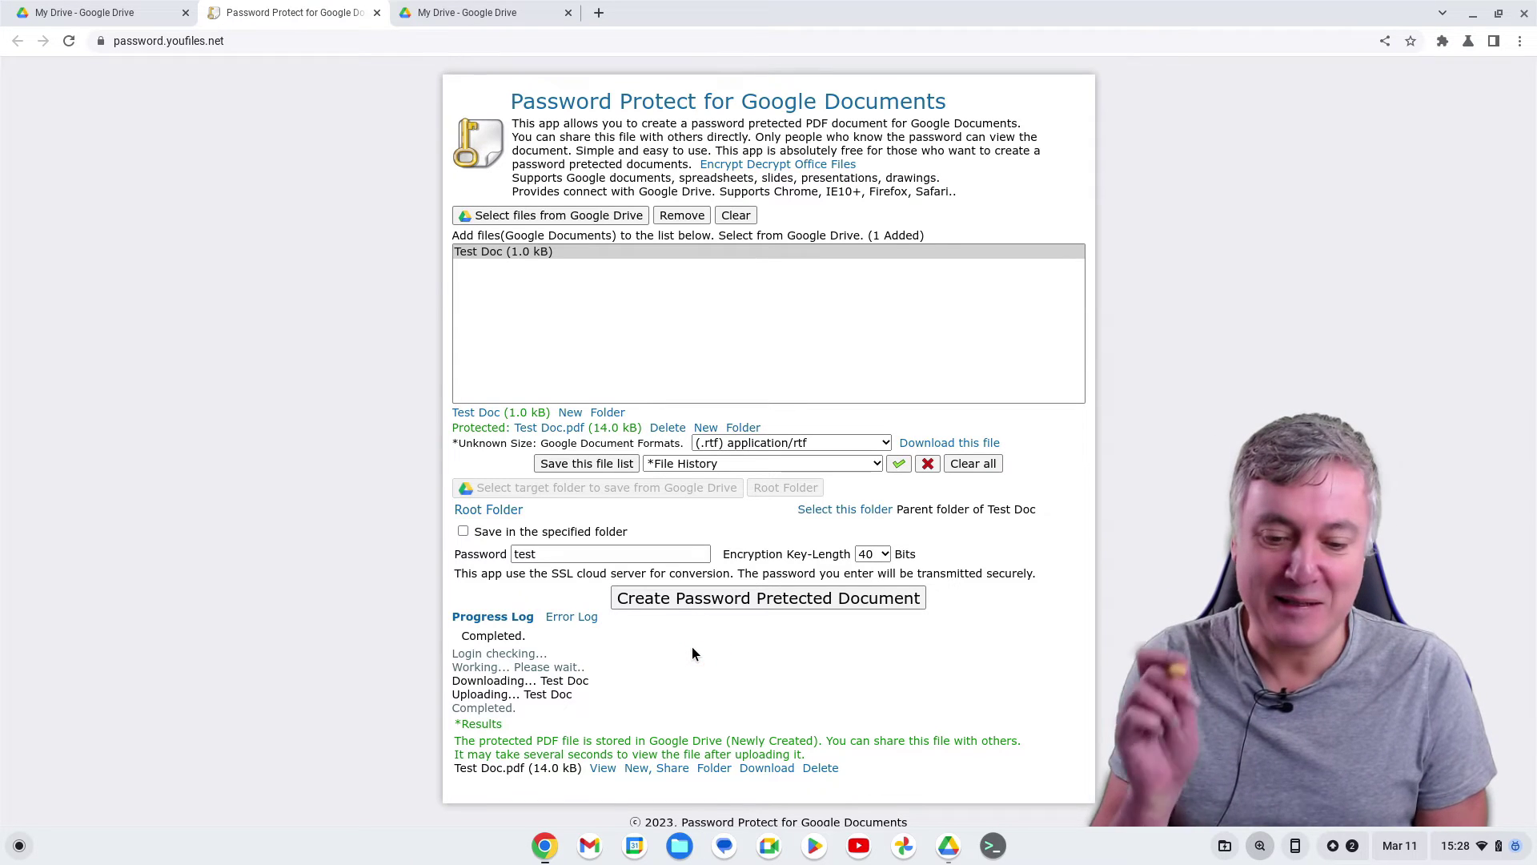
click(678, 845)
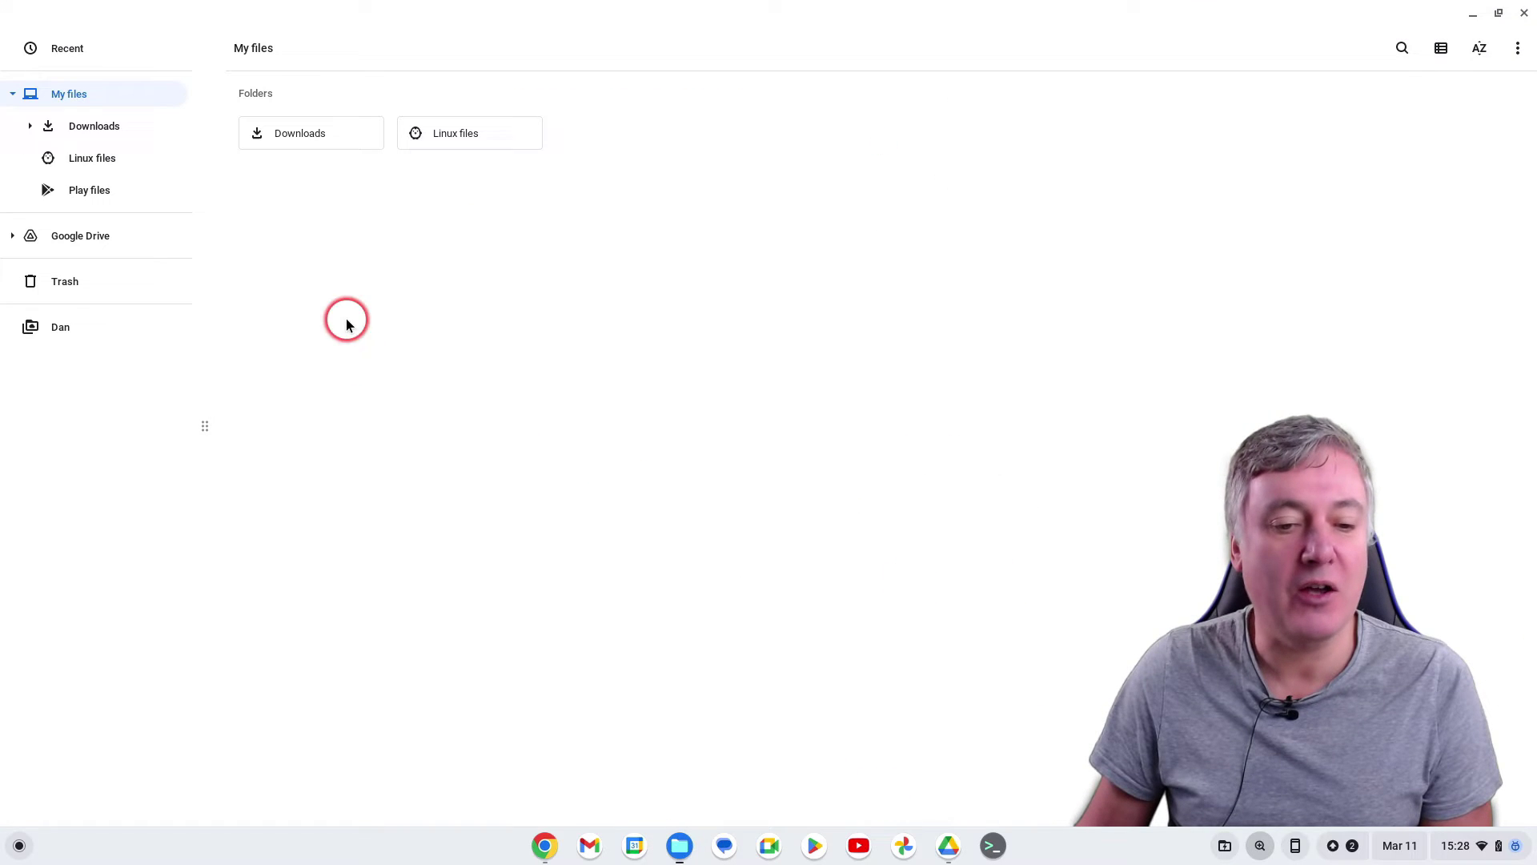
click(310, 138)
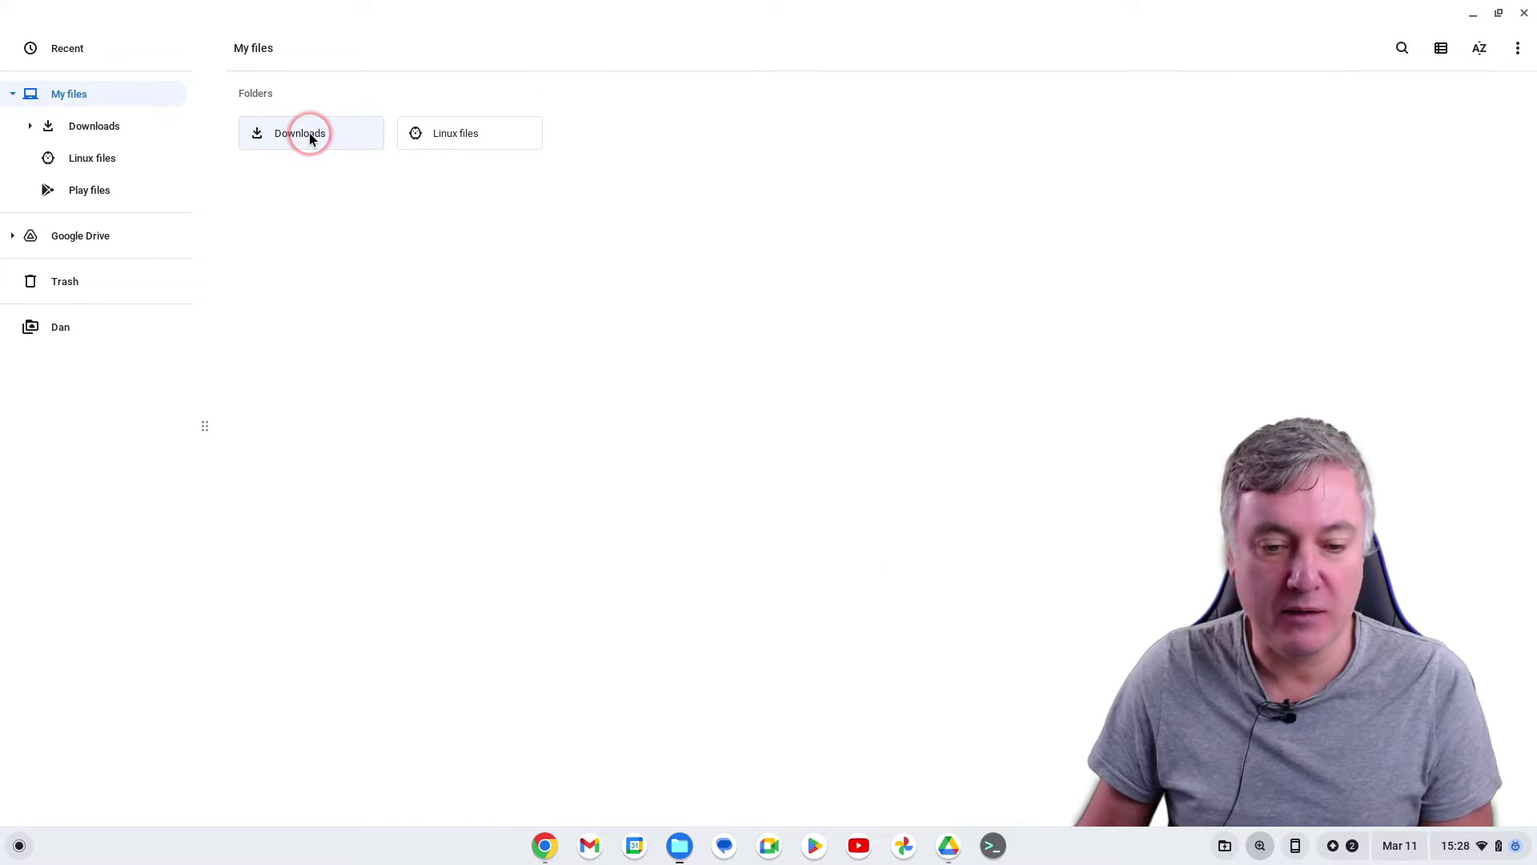
double_click(304, 134)
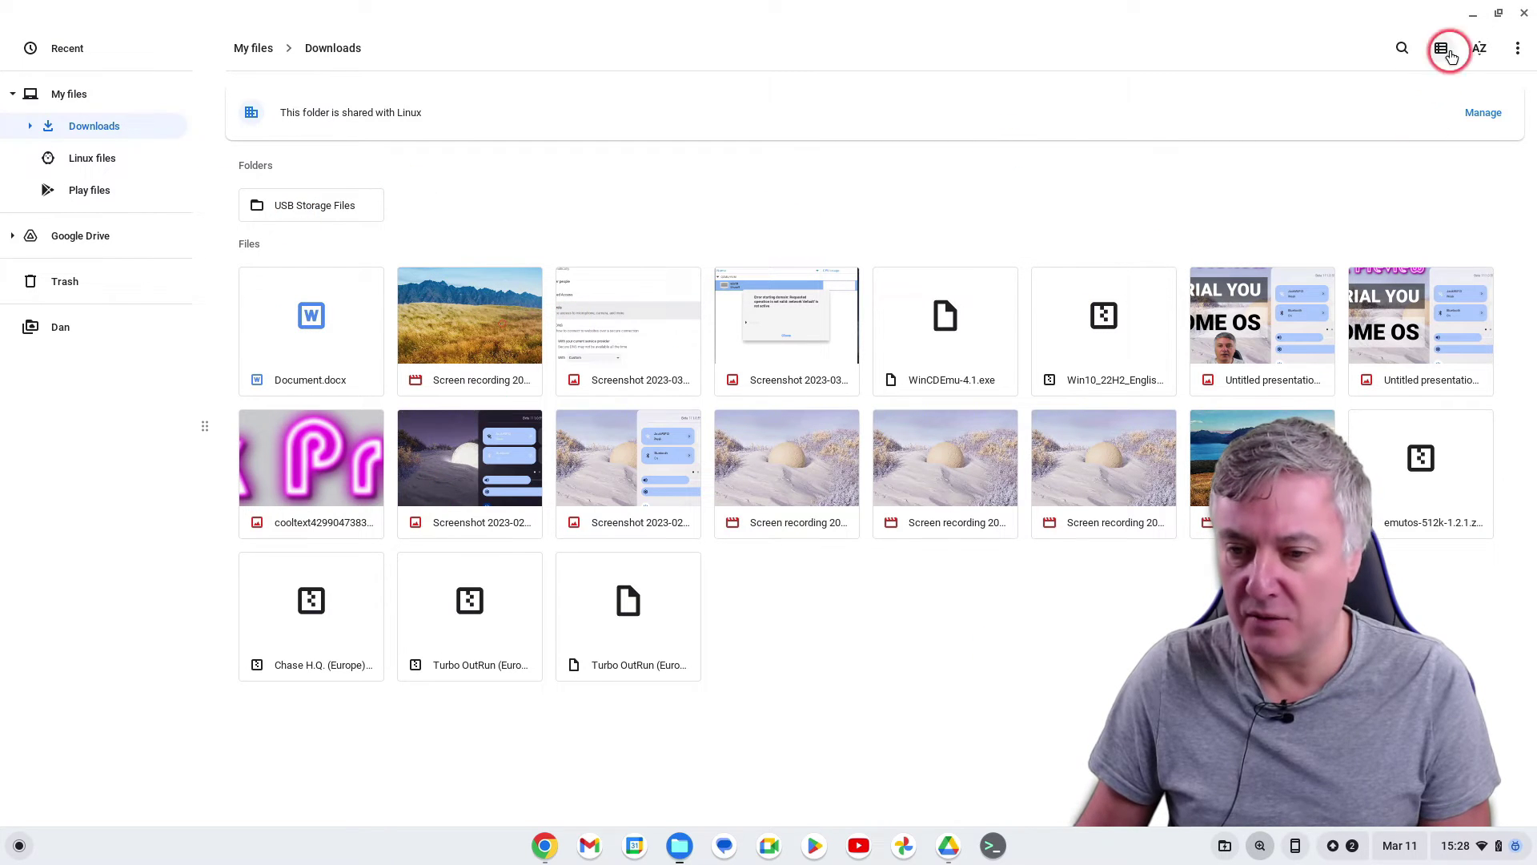
Return to the My Drive tab, briefly open Test Doc, then close its tab
click(1526, 14)
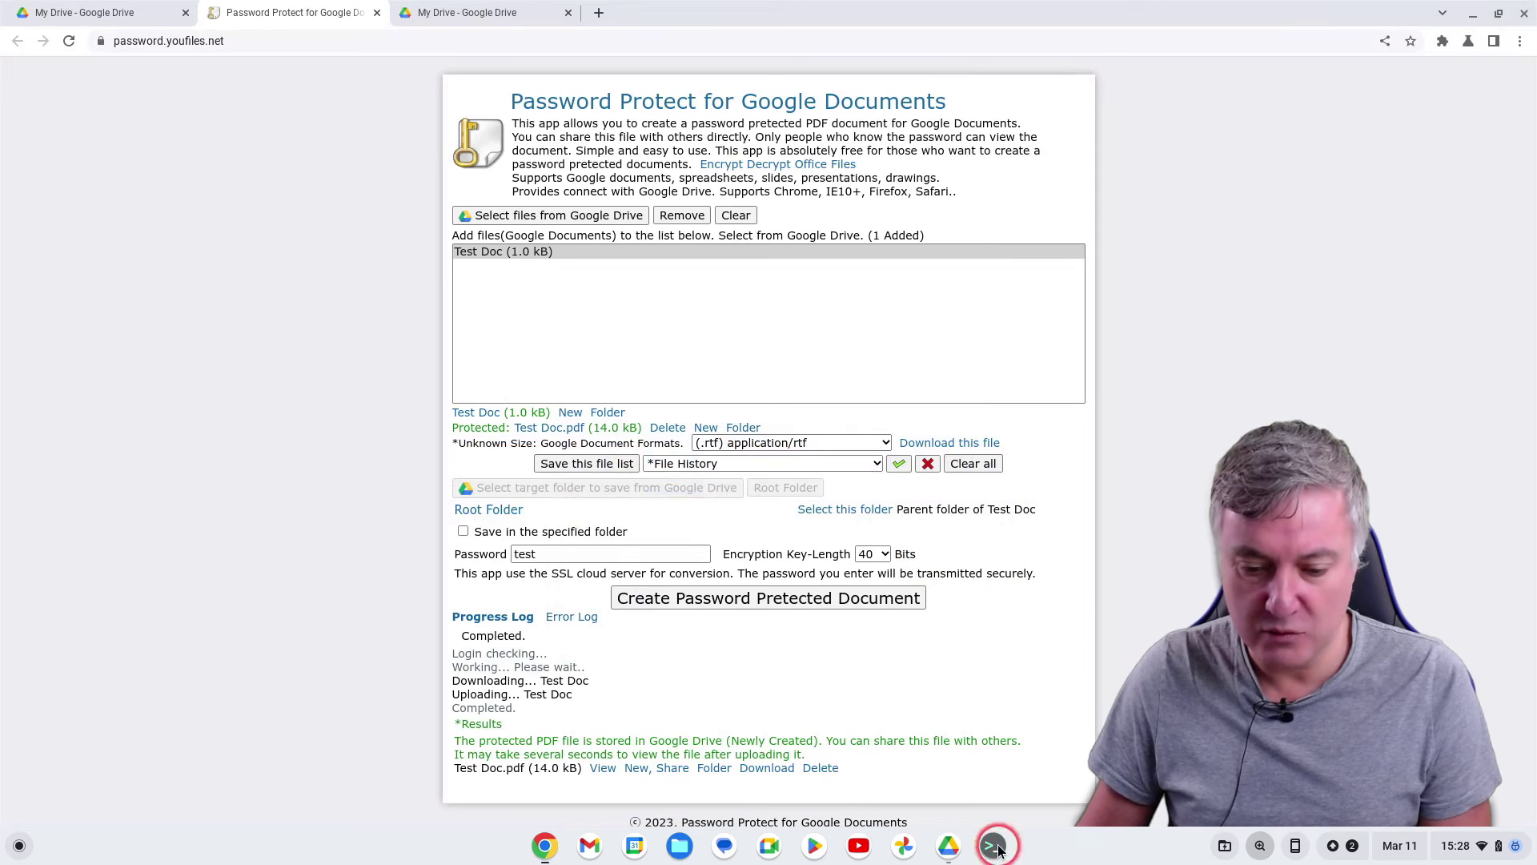
click(951, 849)
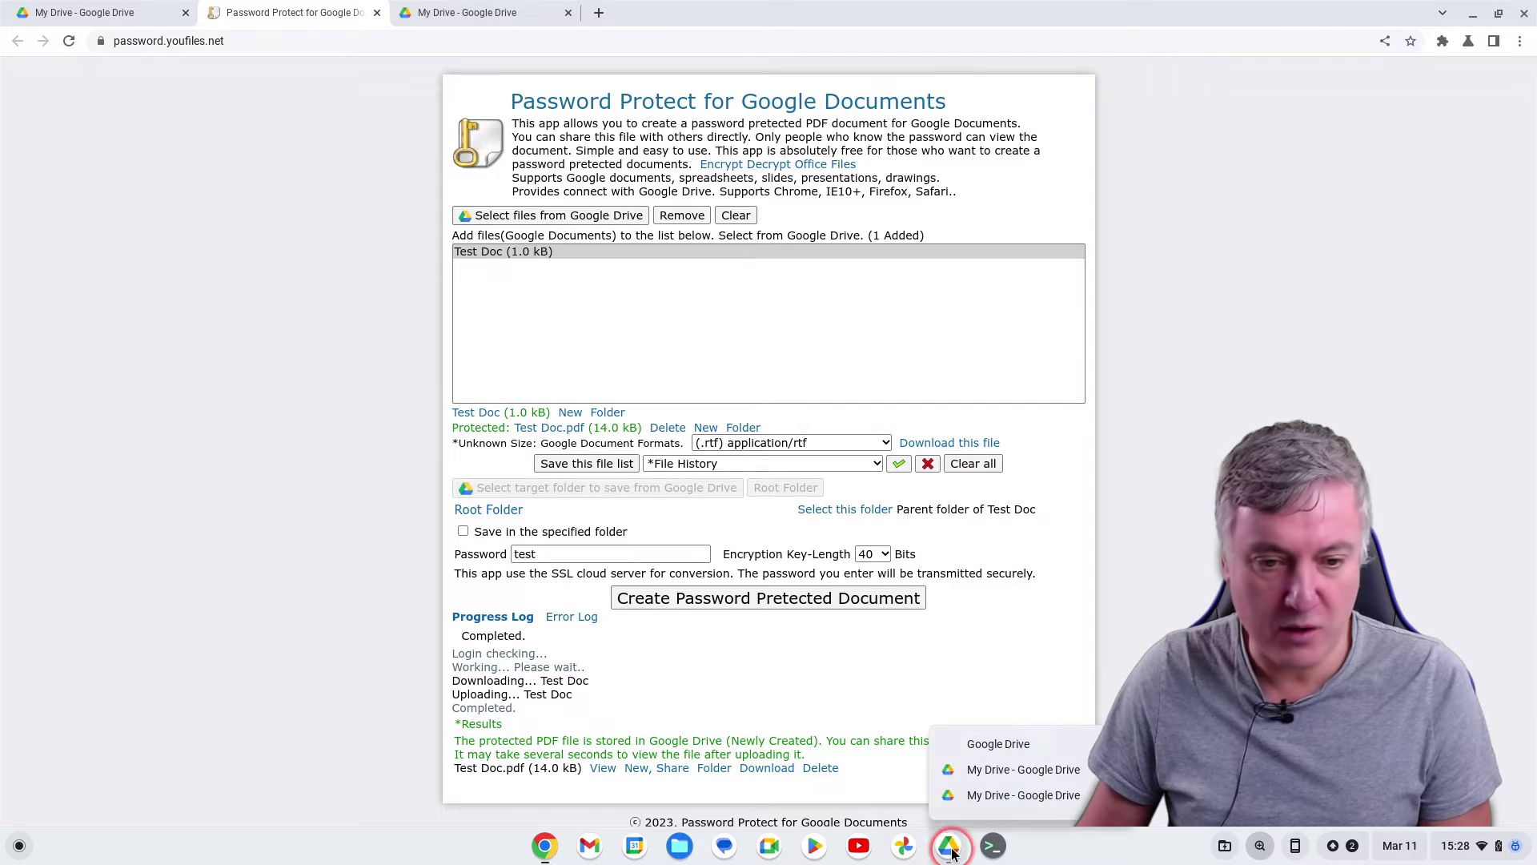
click(88, 13)
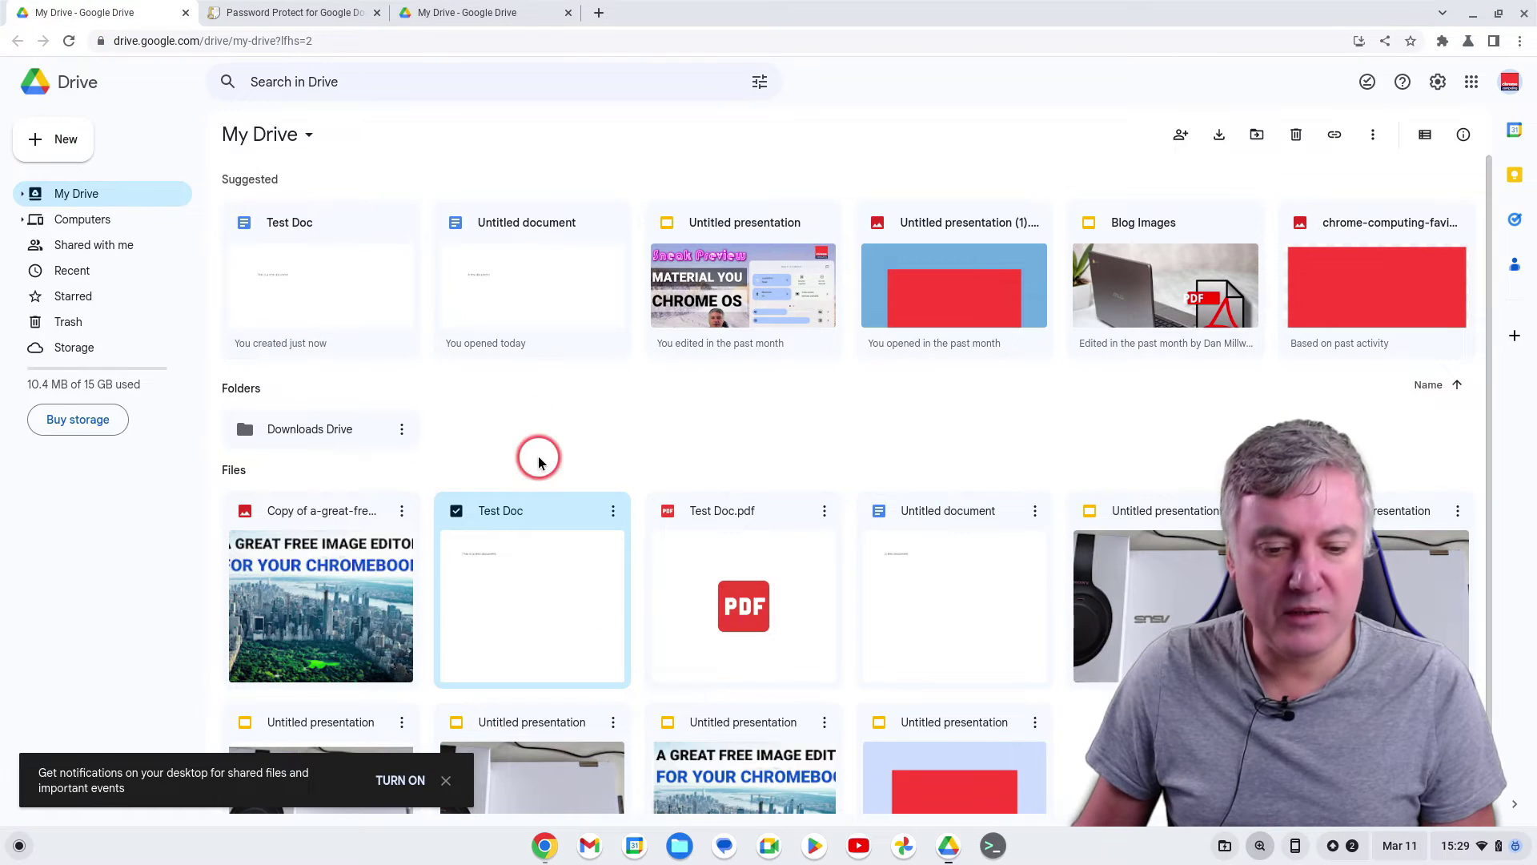
double_click(496, 580)
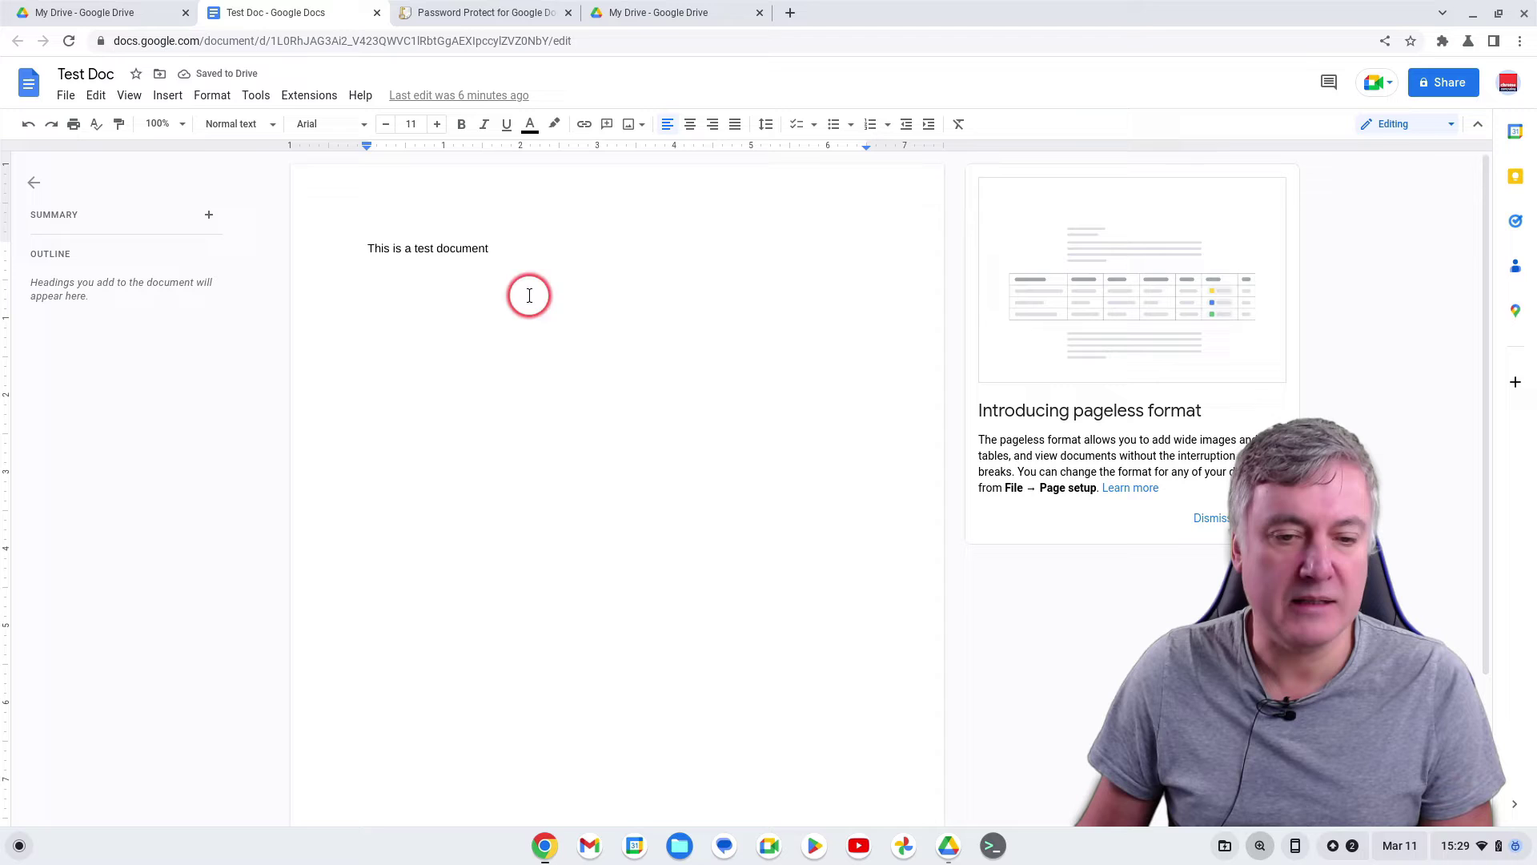
click(376, 13)
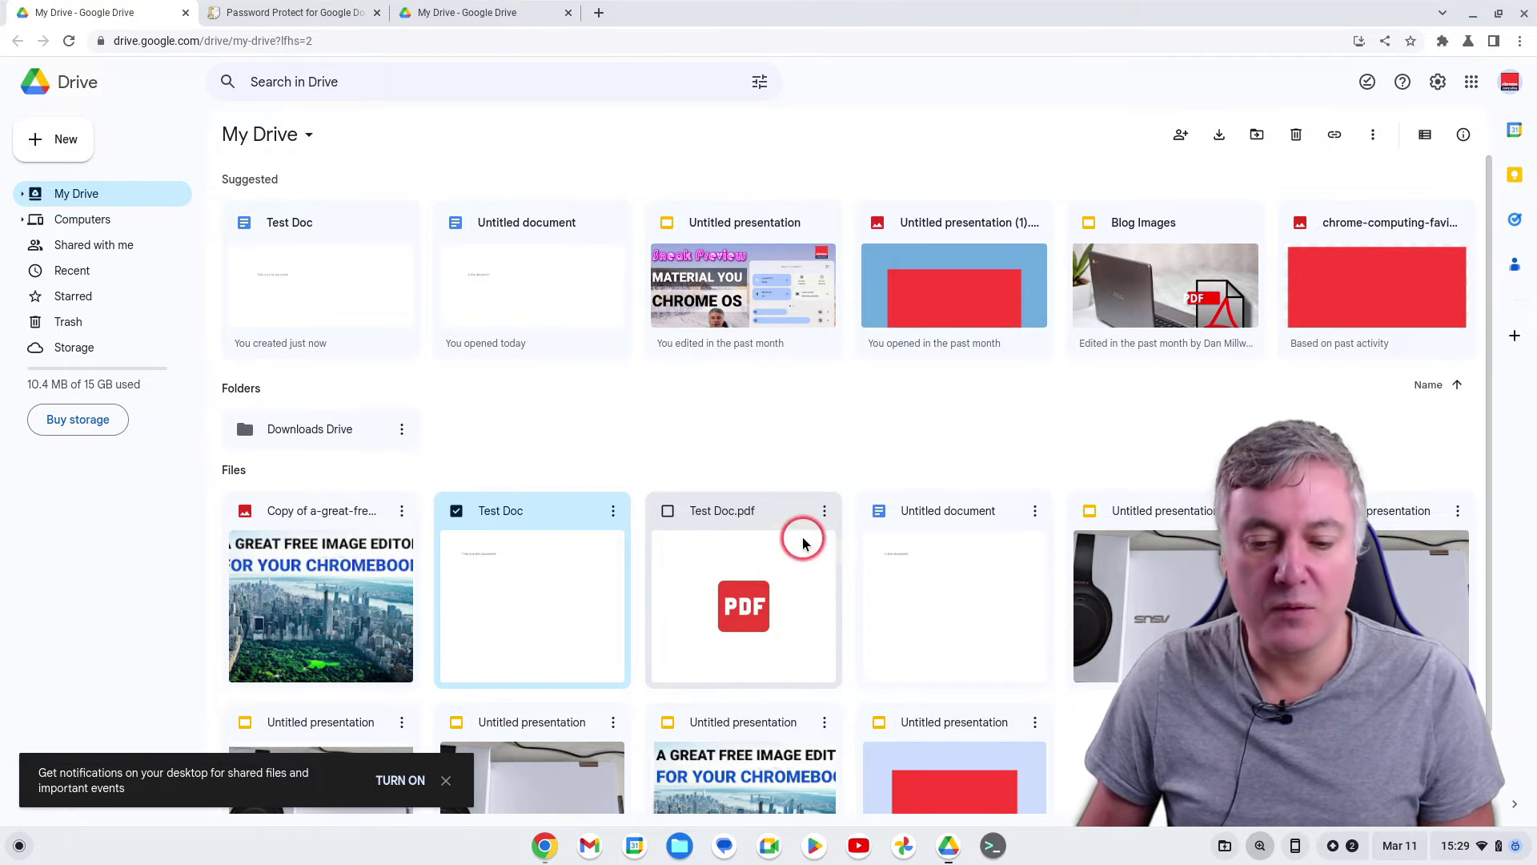
Open Test Doc.pdf in Drive's viewer and unlock it with its password
double_click(762, 561)
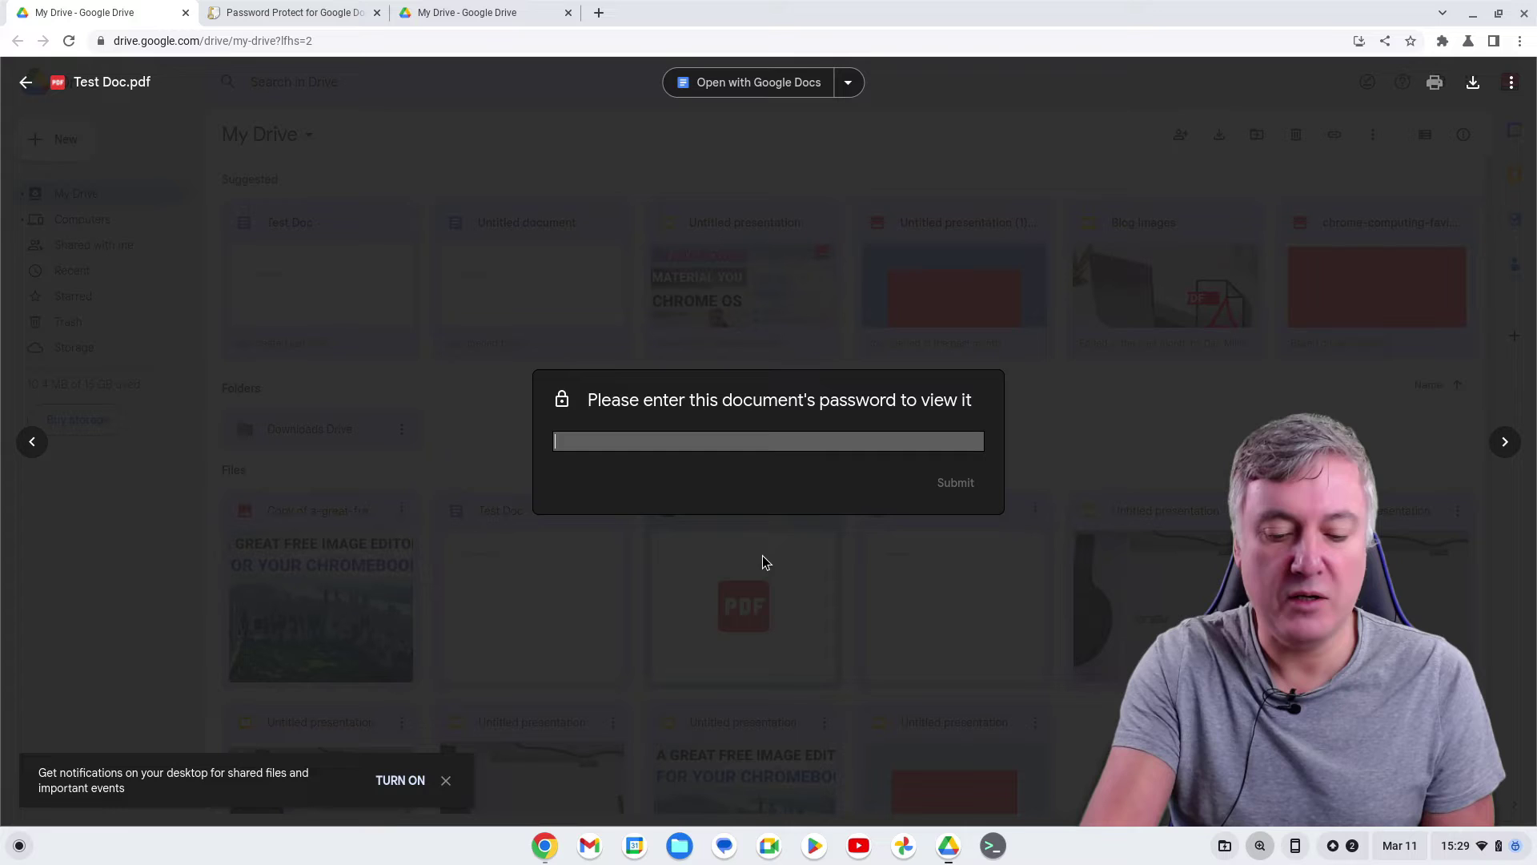
key(Return)
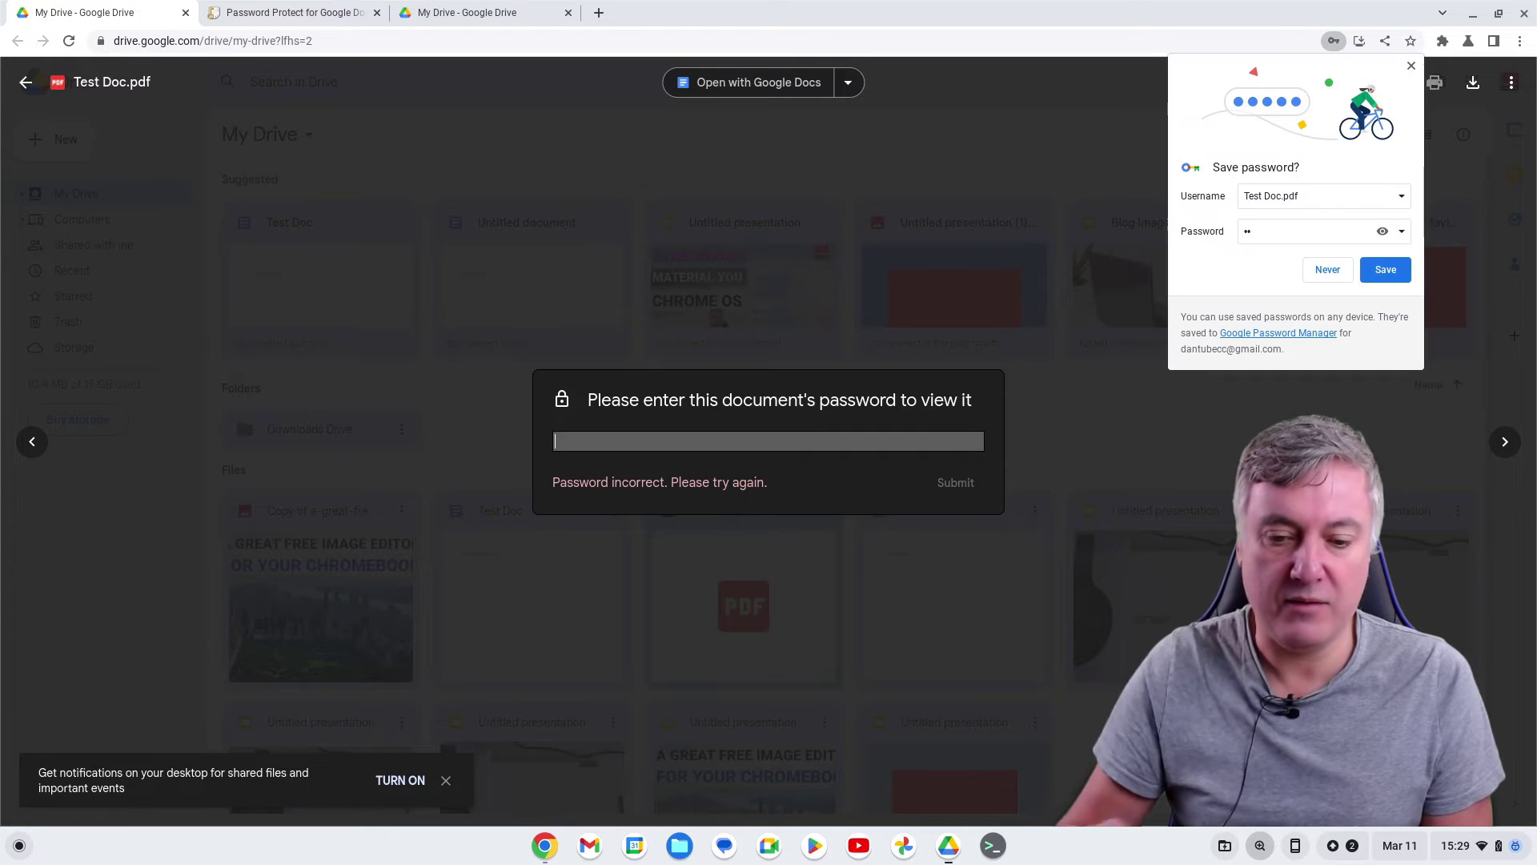
click(1412, 67)
click(740, 433)
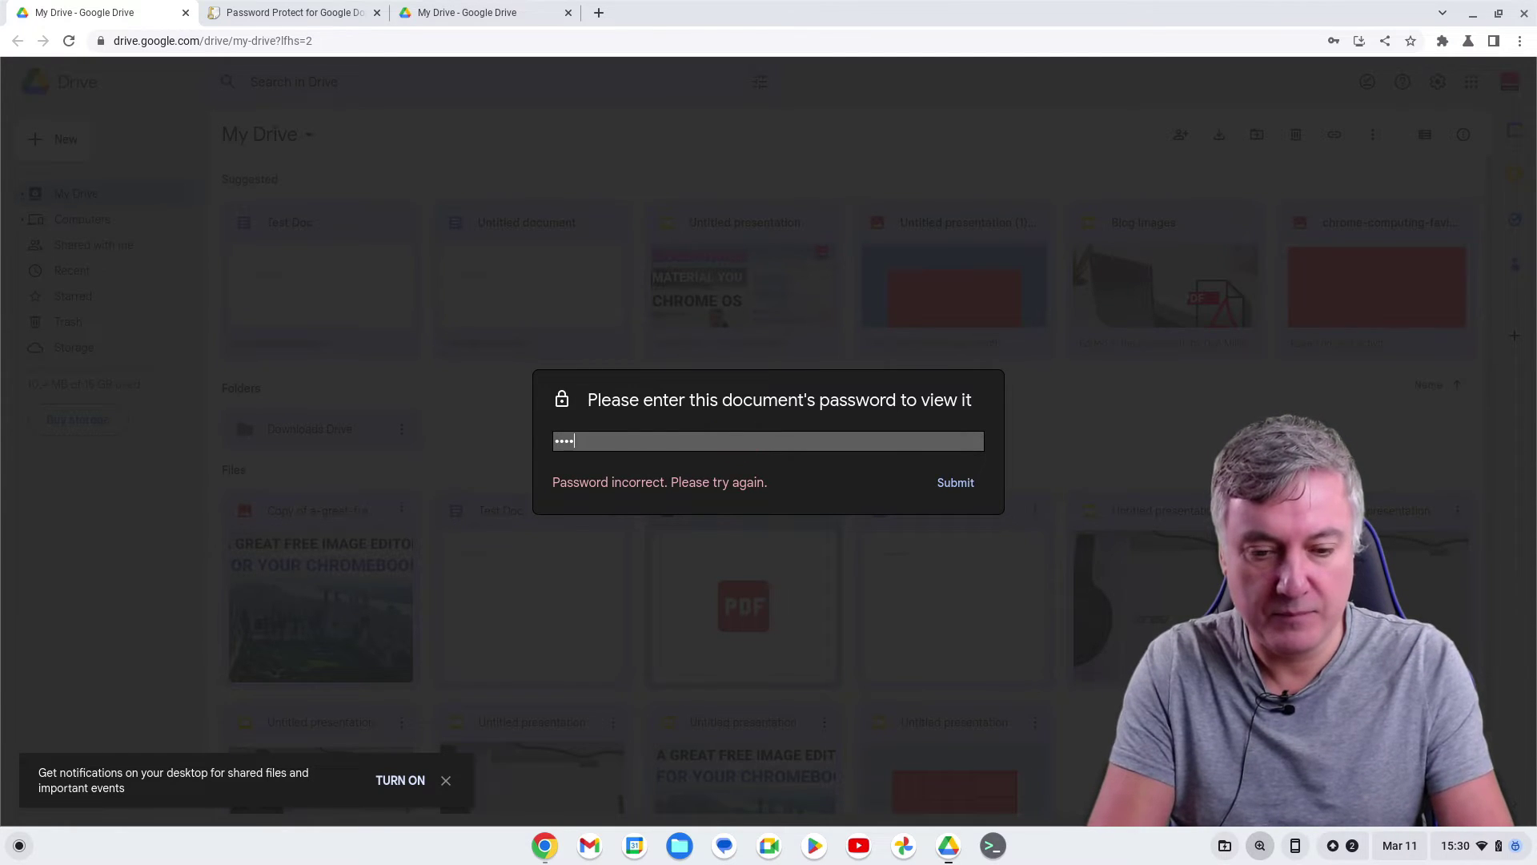
click(806, 437)
click(944, 482)
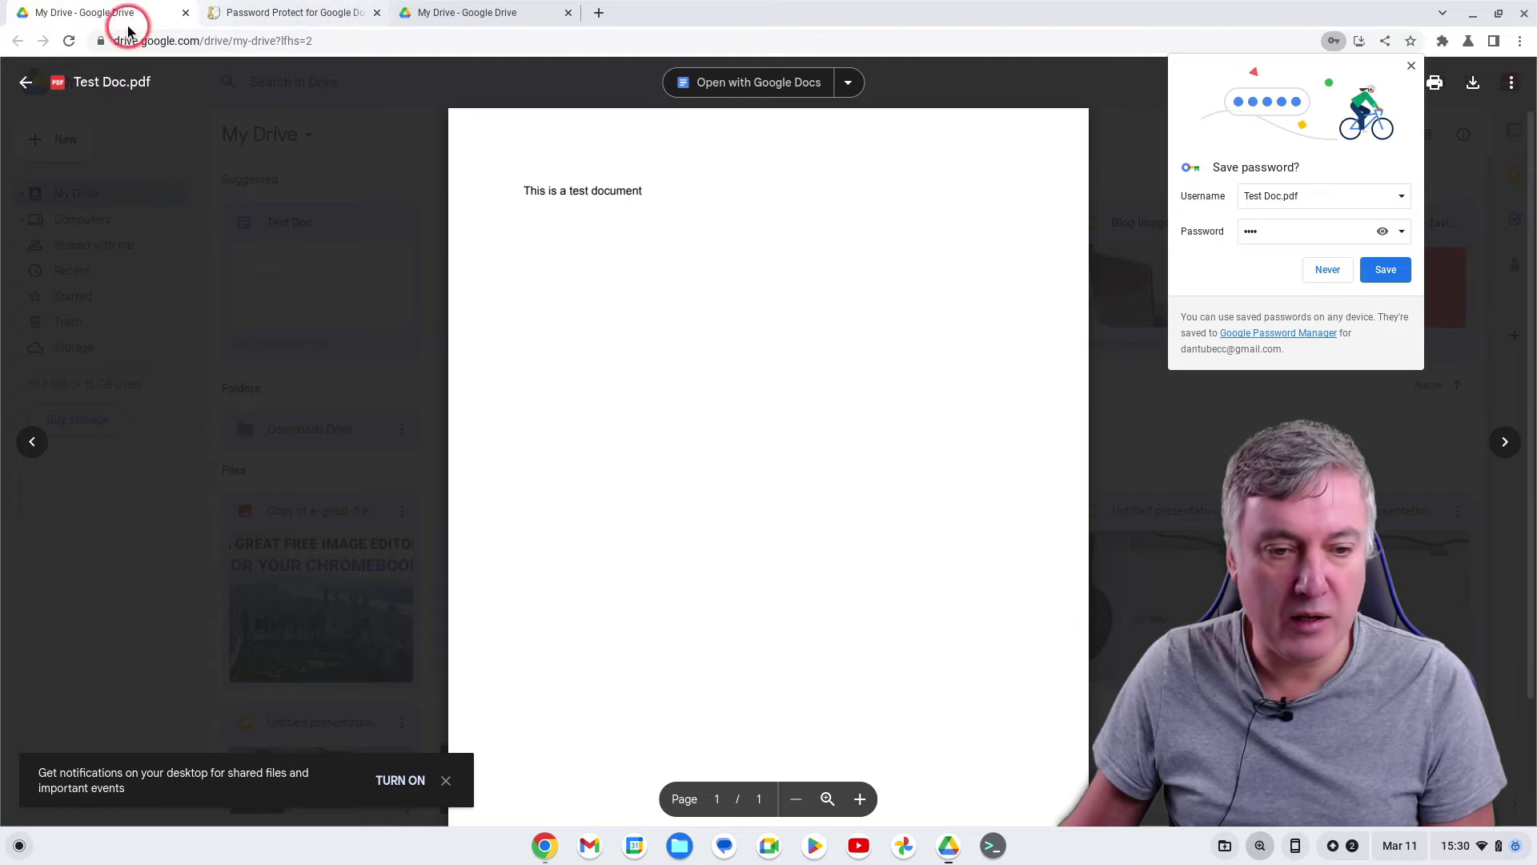
Switch between the My Drive tabs and close the Test Doc.pdf preview
click(415, 14)
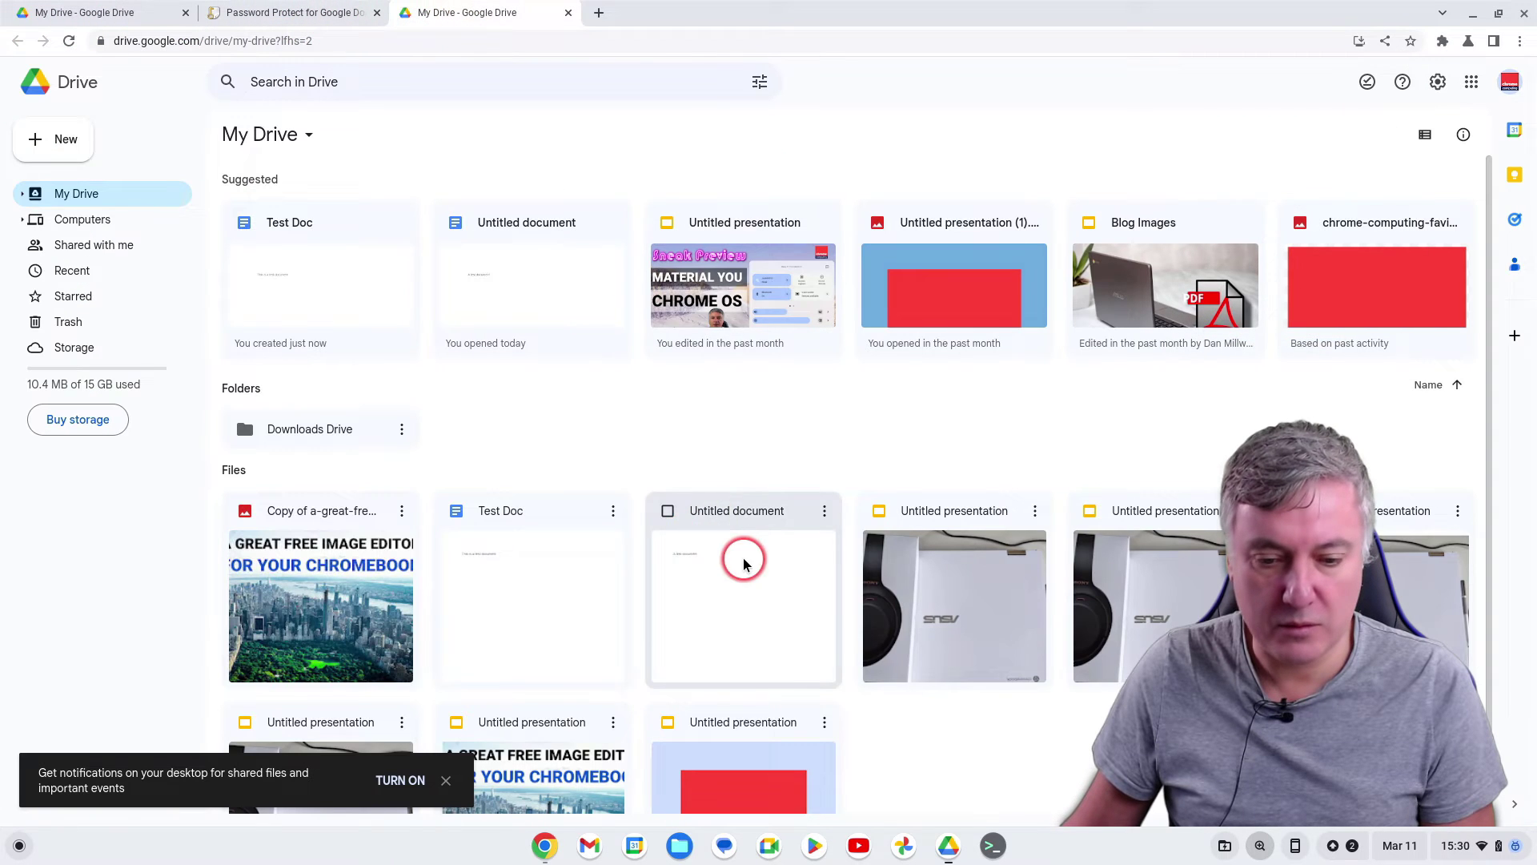
scroll(805, 568, down, 1)
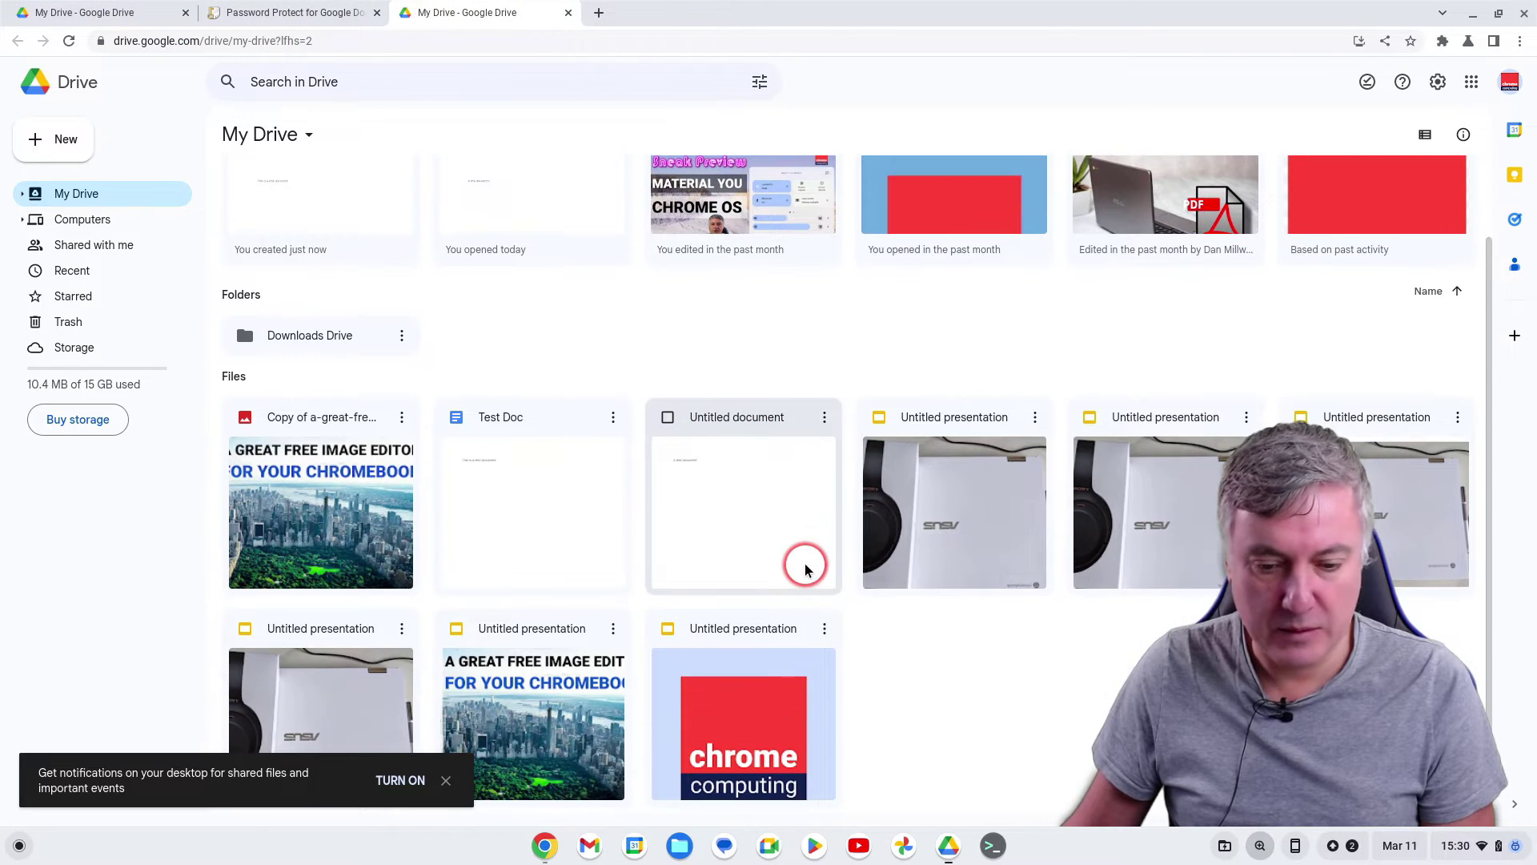
scroll(806, 569, up, 1)
click(152, 16)
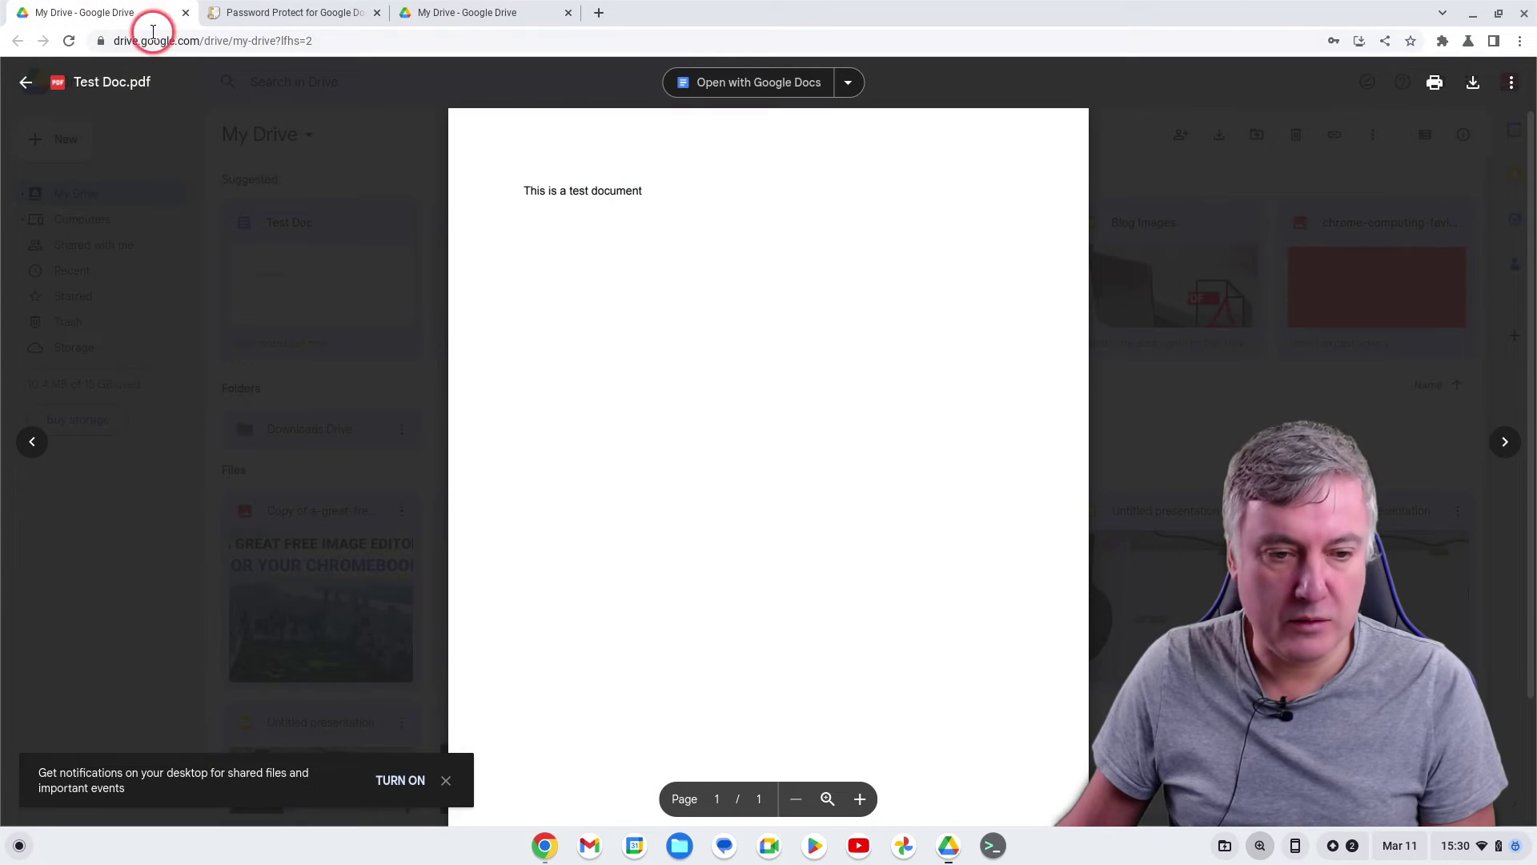
click(25, 81)
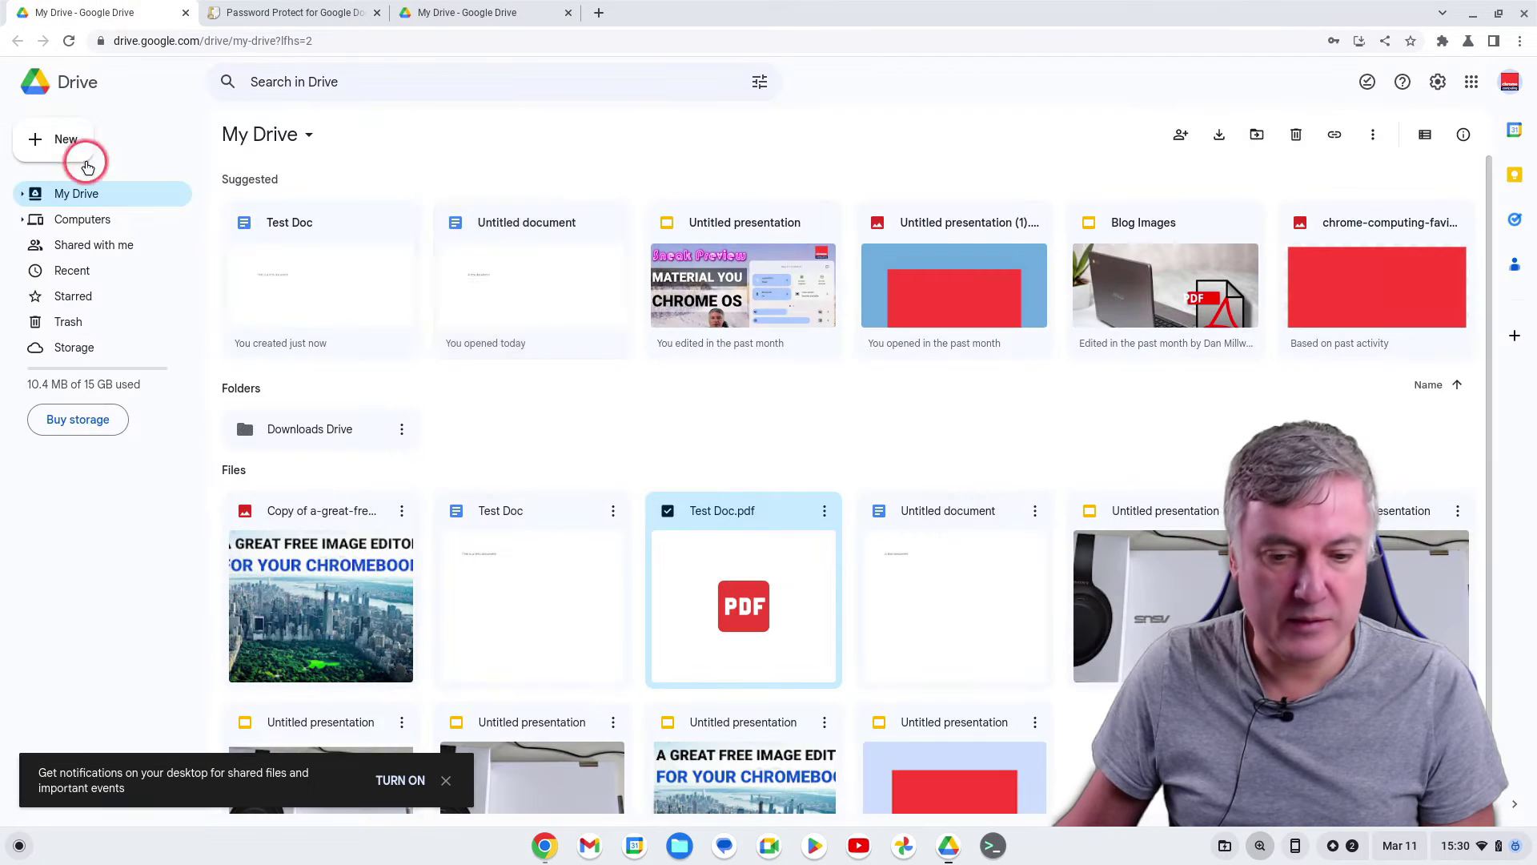
Download Test Doc.pdf to the computer and close the Chrome window
right_click(709, 578)
click(776, 522)
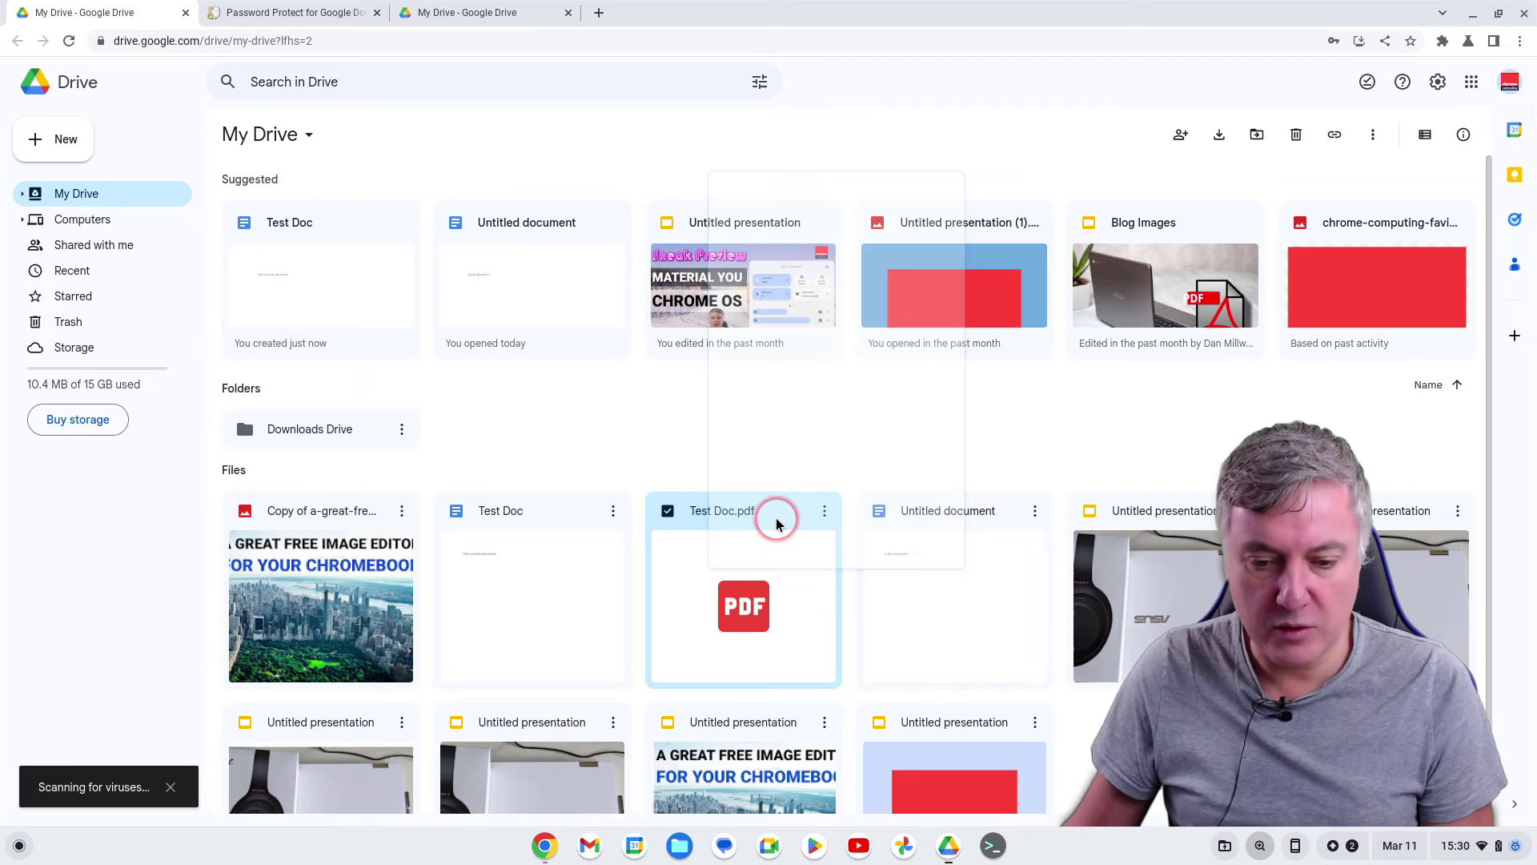
click(1523, 14)
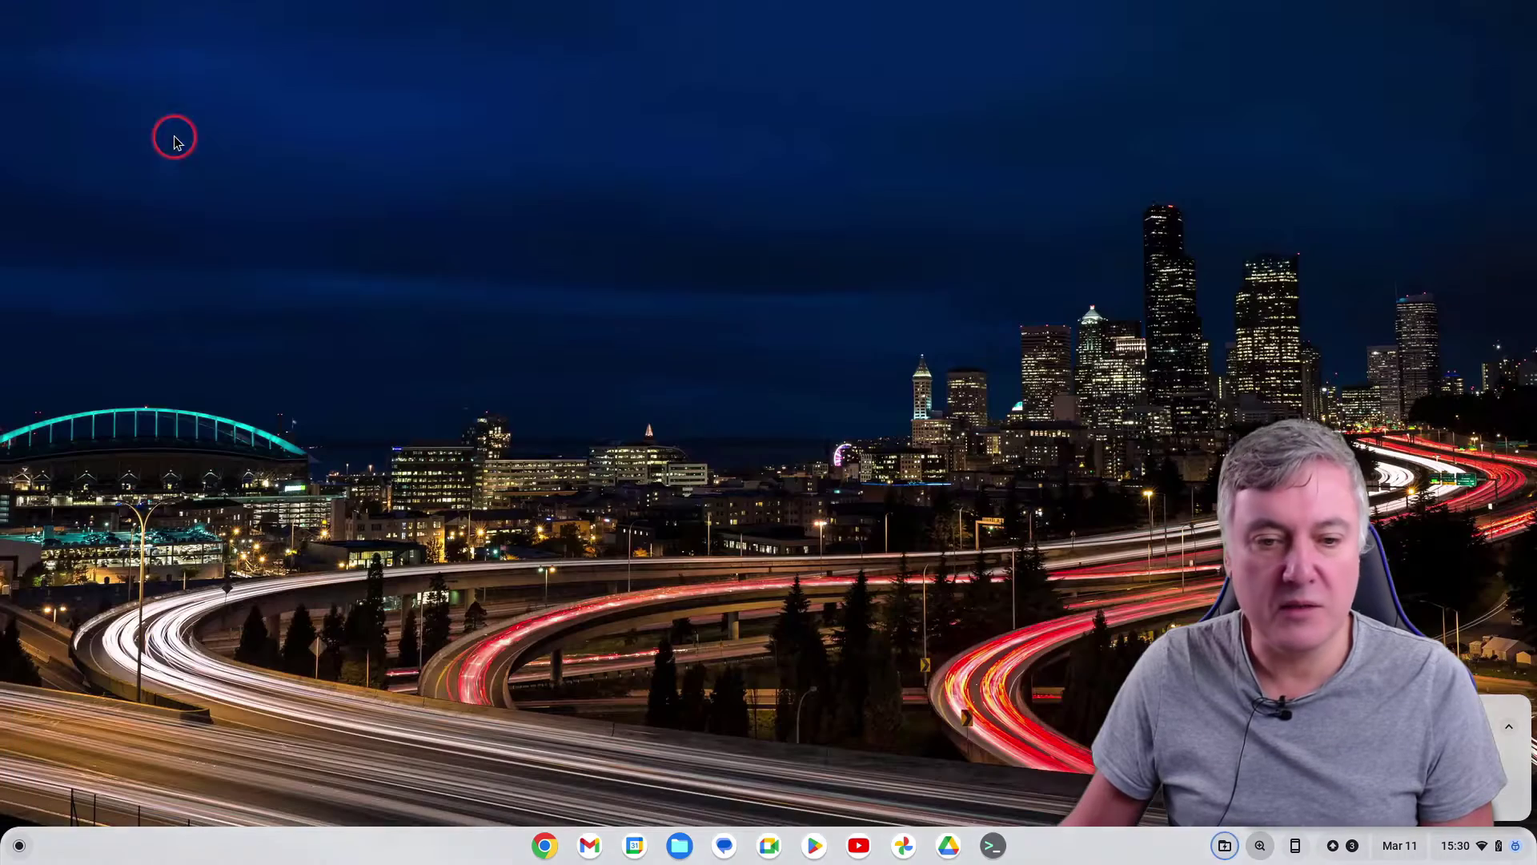
Open the downloaded Test Doc.pdf from Downloads in Gallery, cancel its password prompt, and close Gallery
click(680, 845)
click(101, 127)
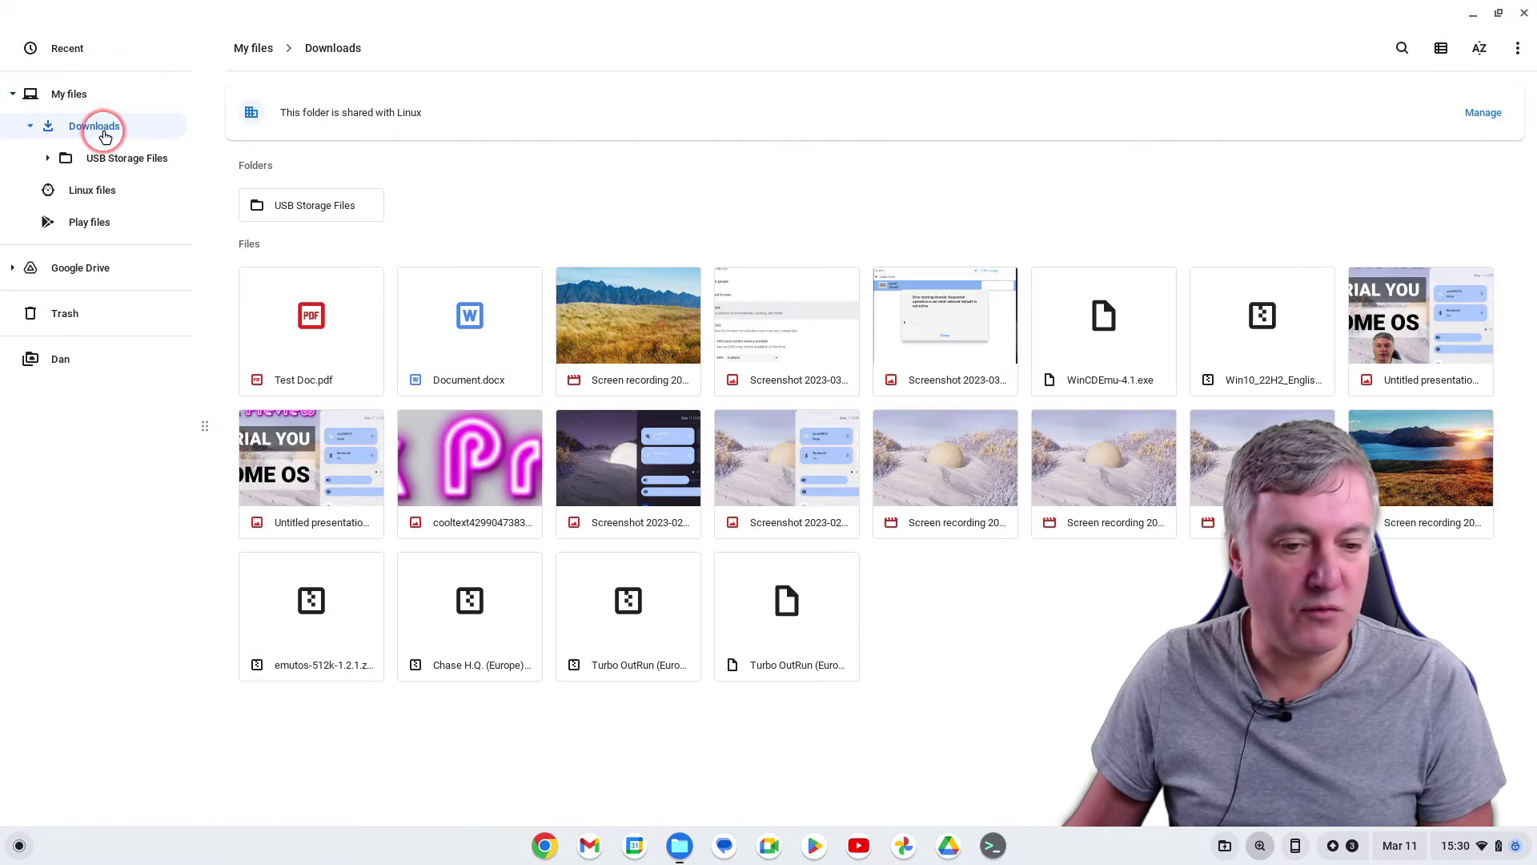
click(323, 342)
double_click(323, 342)
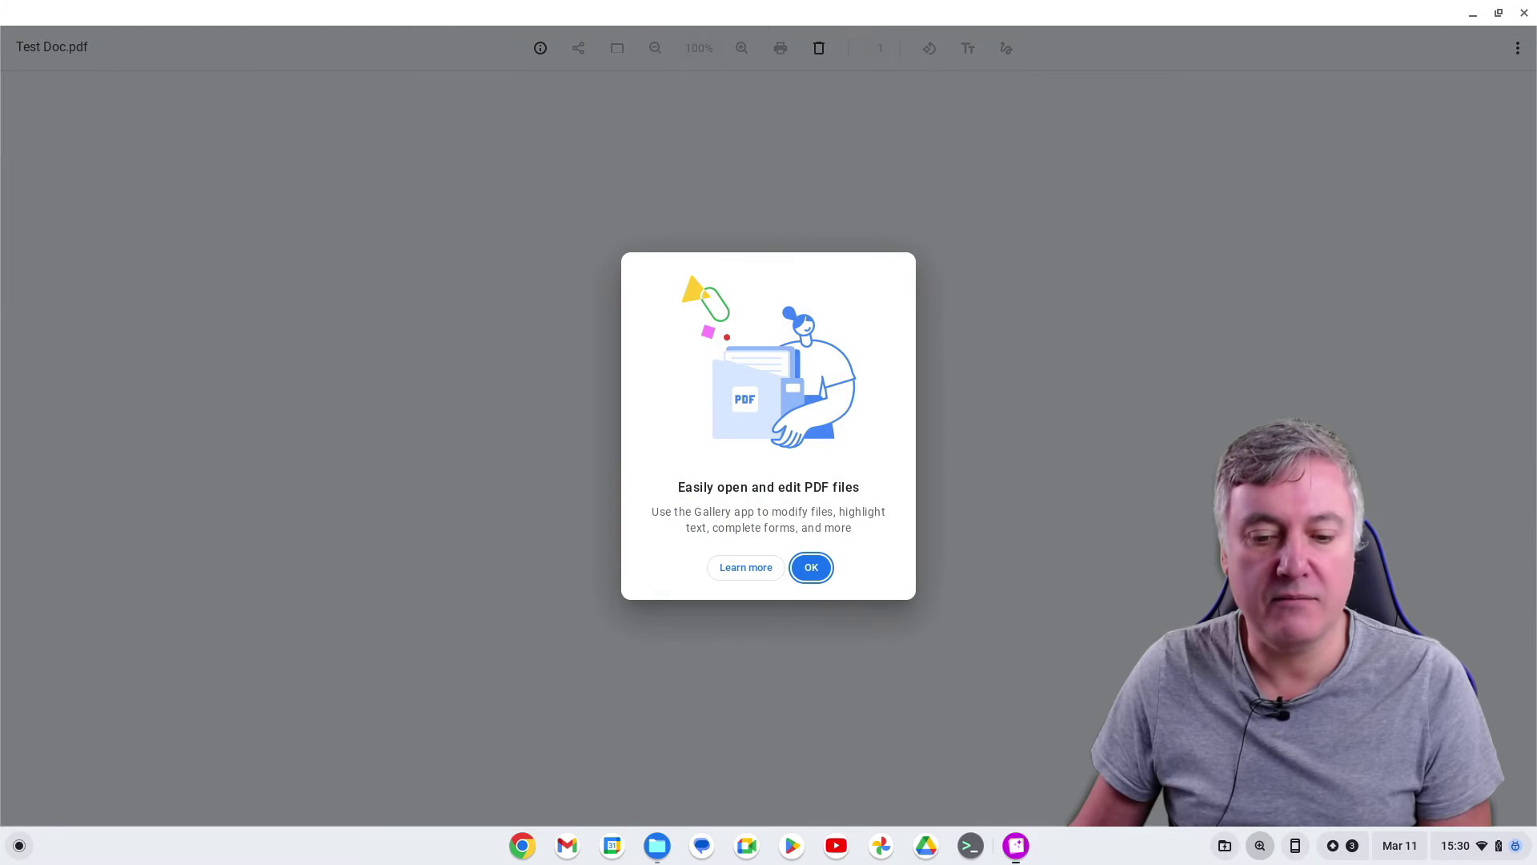
click(813, 568)
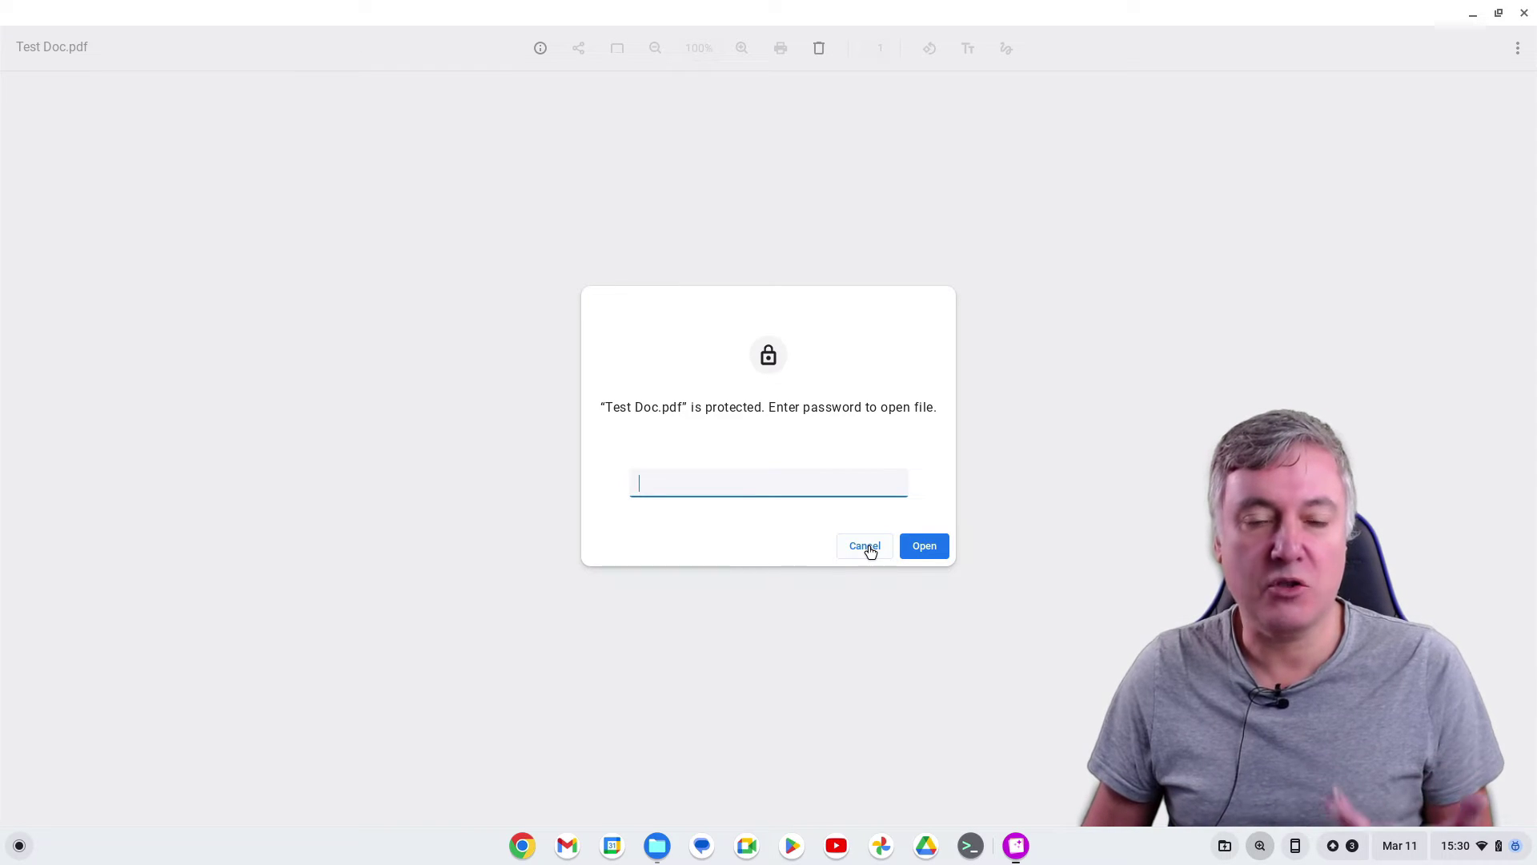
click(866, 547)
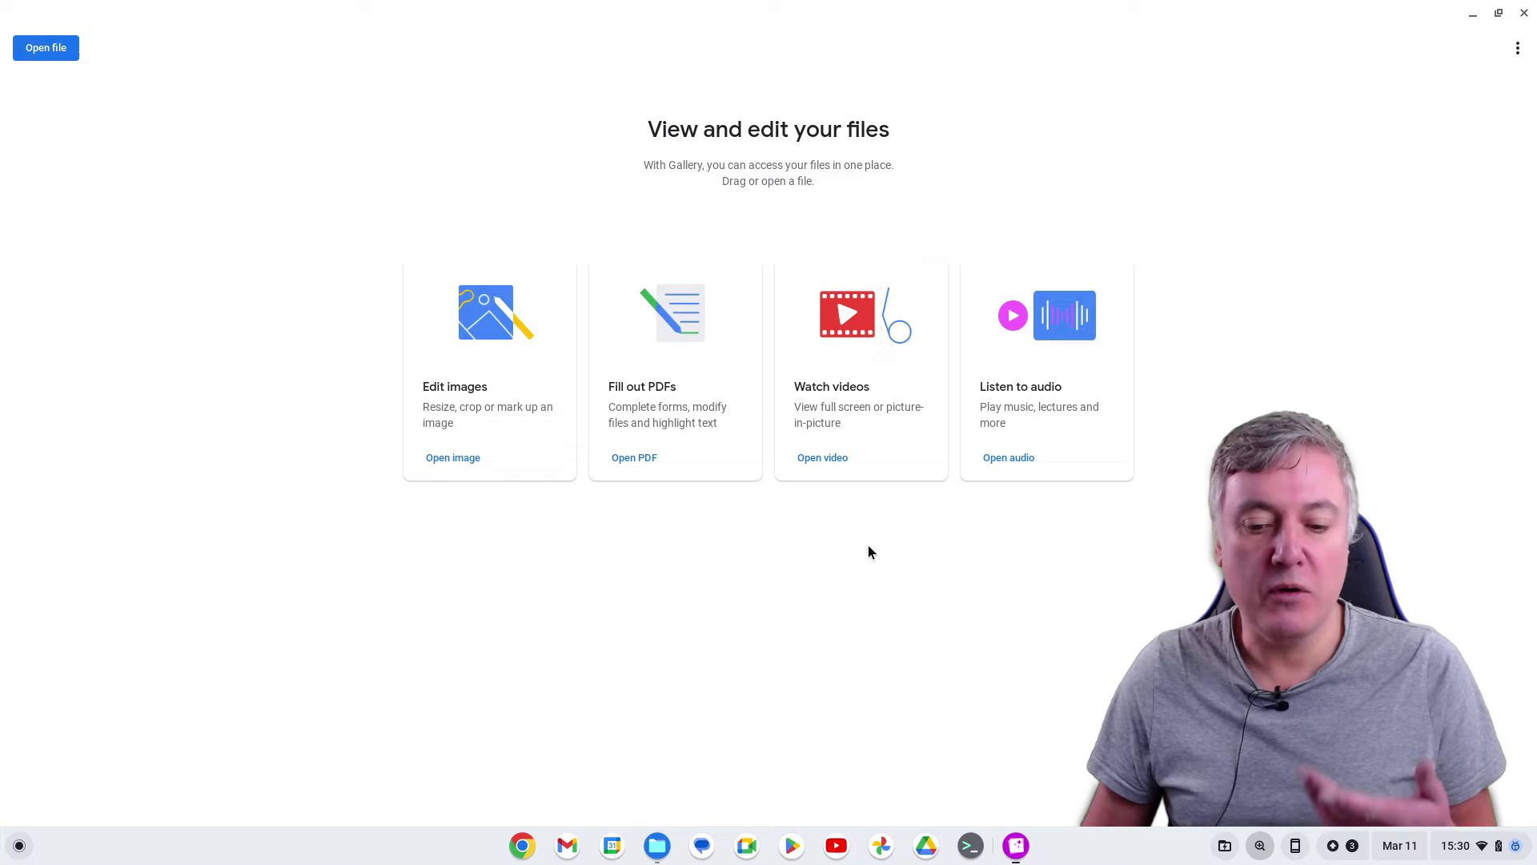
click(1522, 15)
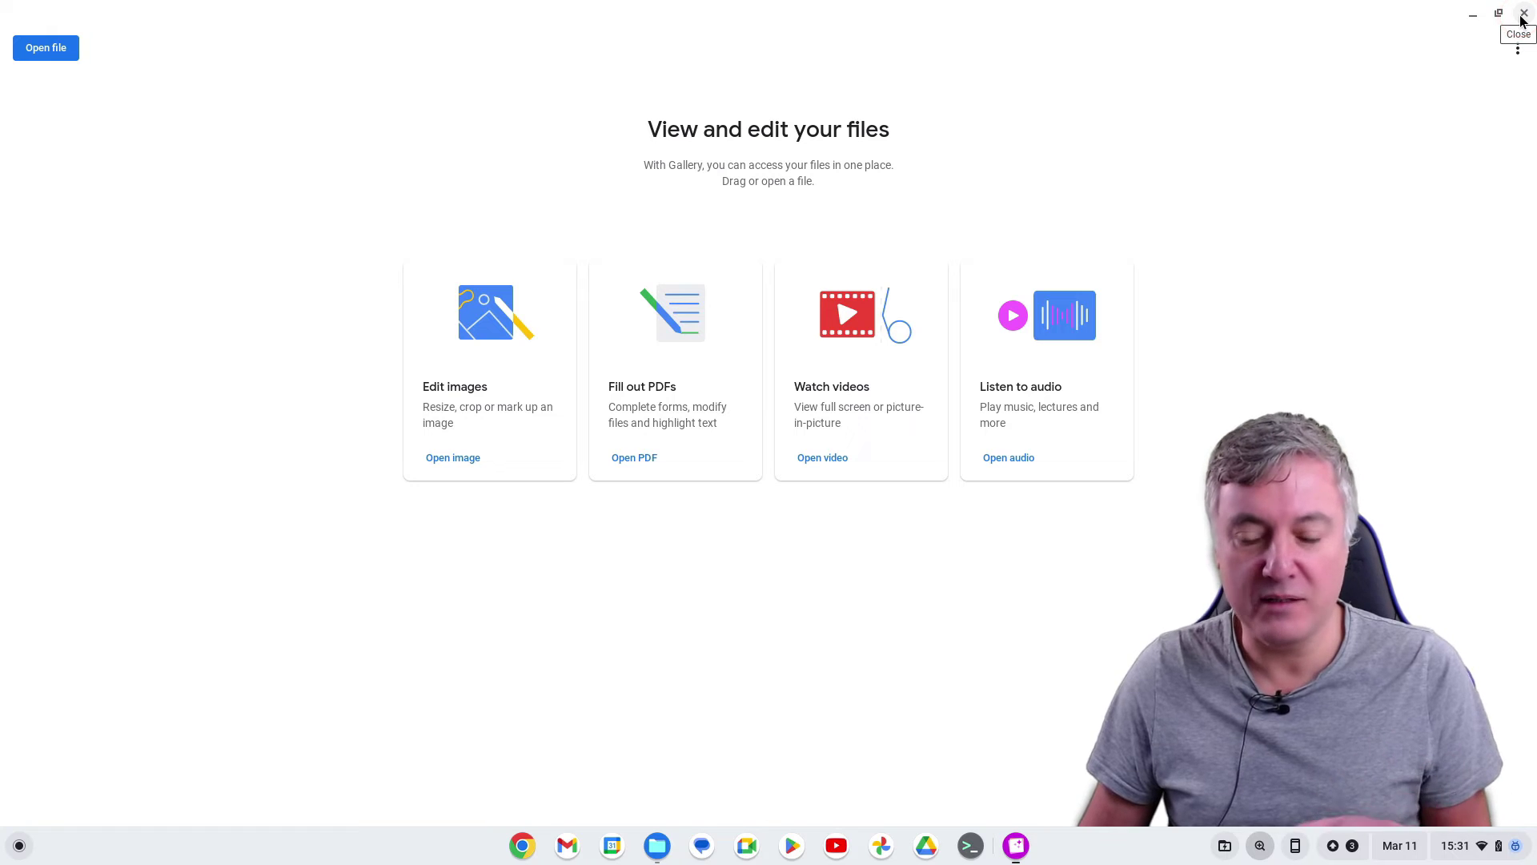
Select Test Doc.pdf in Downloads, bring up the Drive window, then return to Files
click(318, 396)
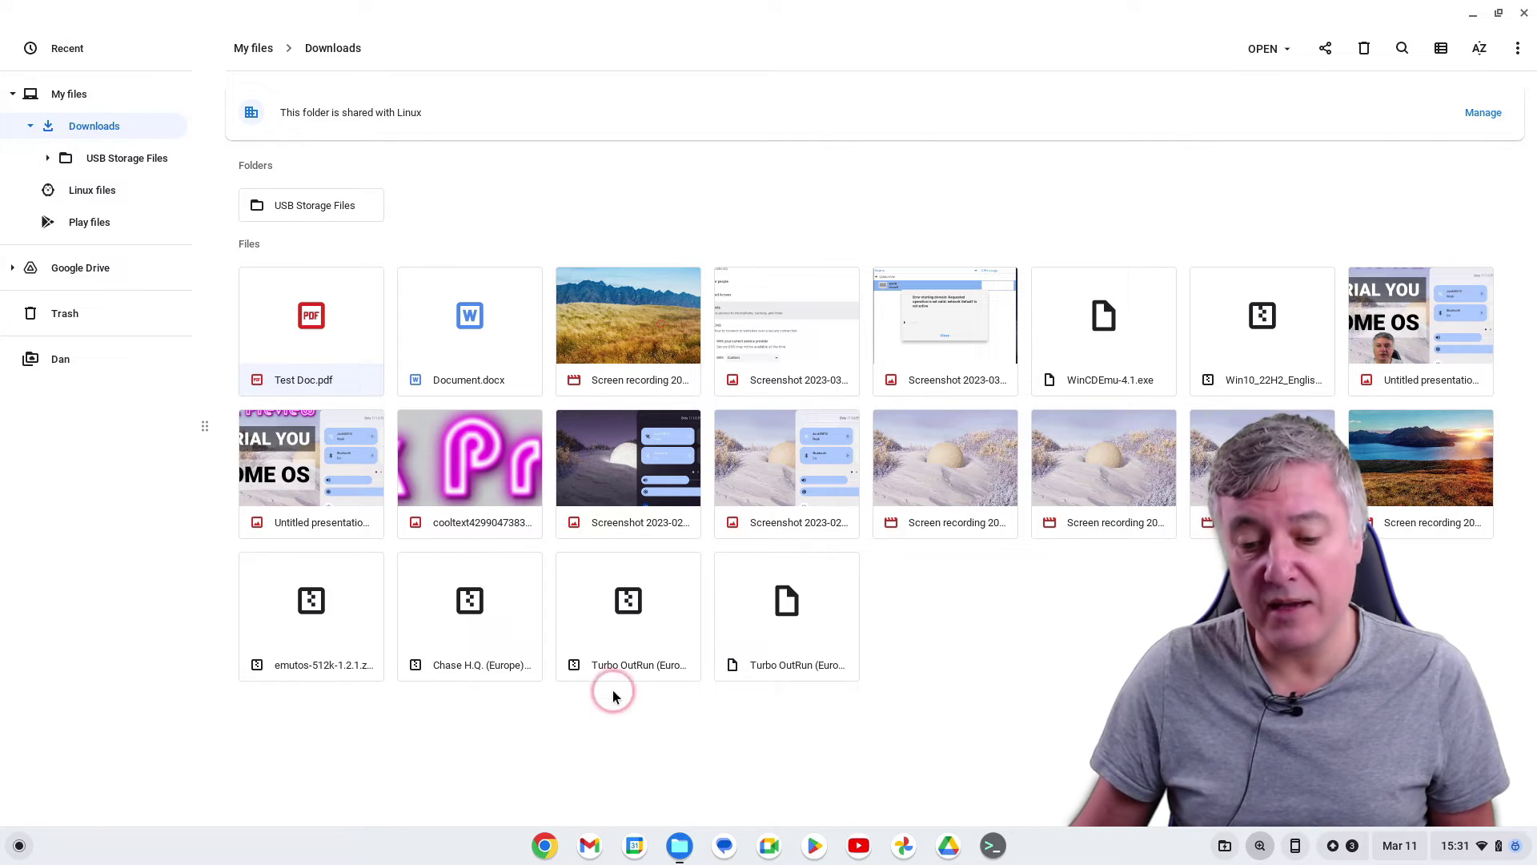
click(960, 851)
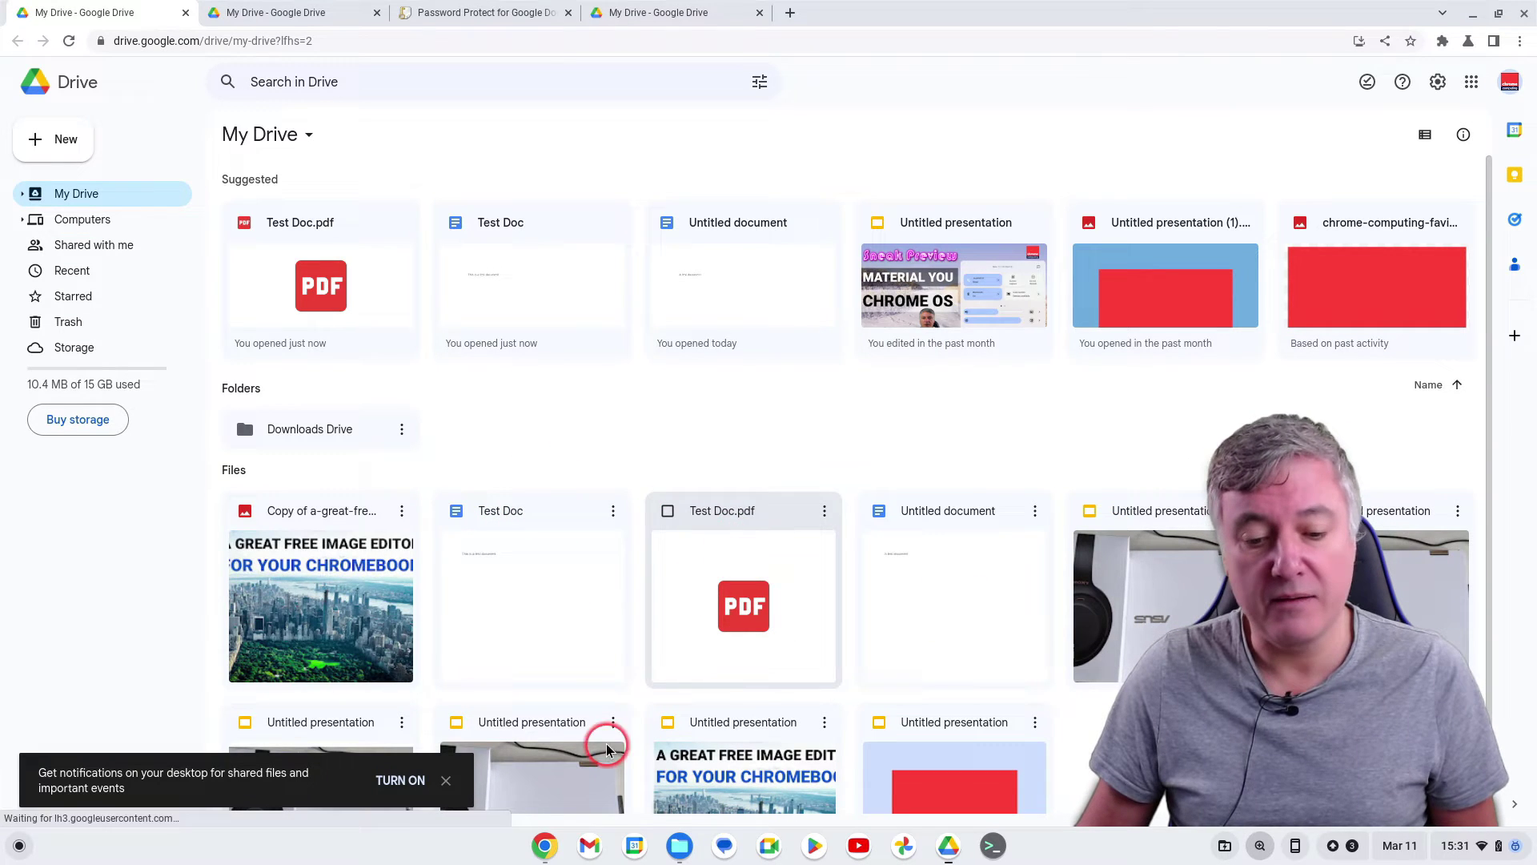
click(680, 846)
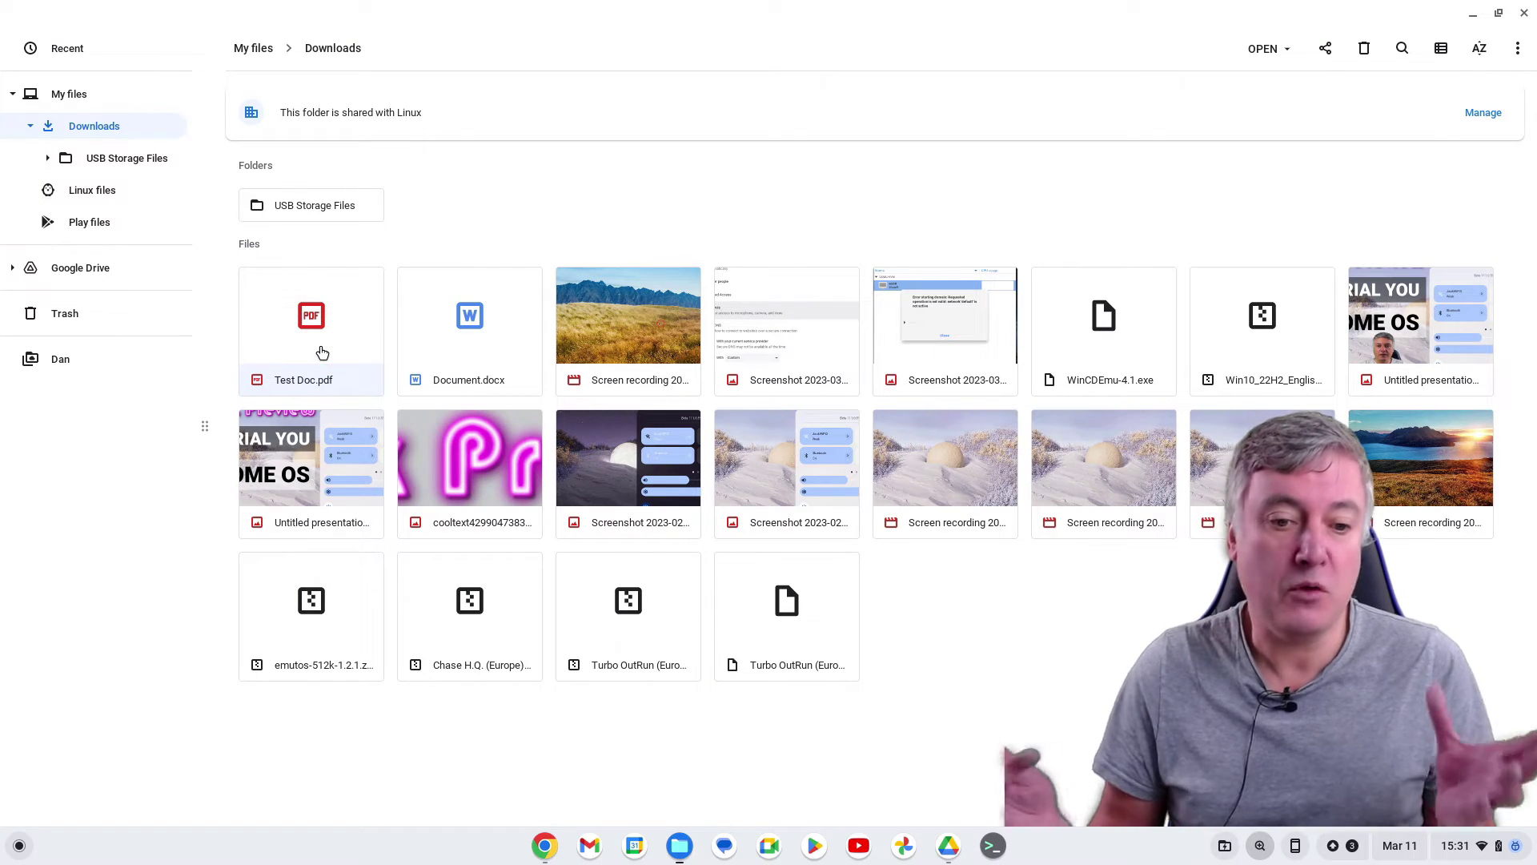
Open Test Doc.pdf in Gallery with its password, close it, and reselect the file in Downloads
double_click(322, 353)
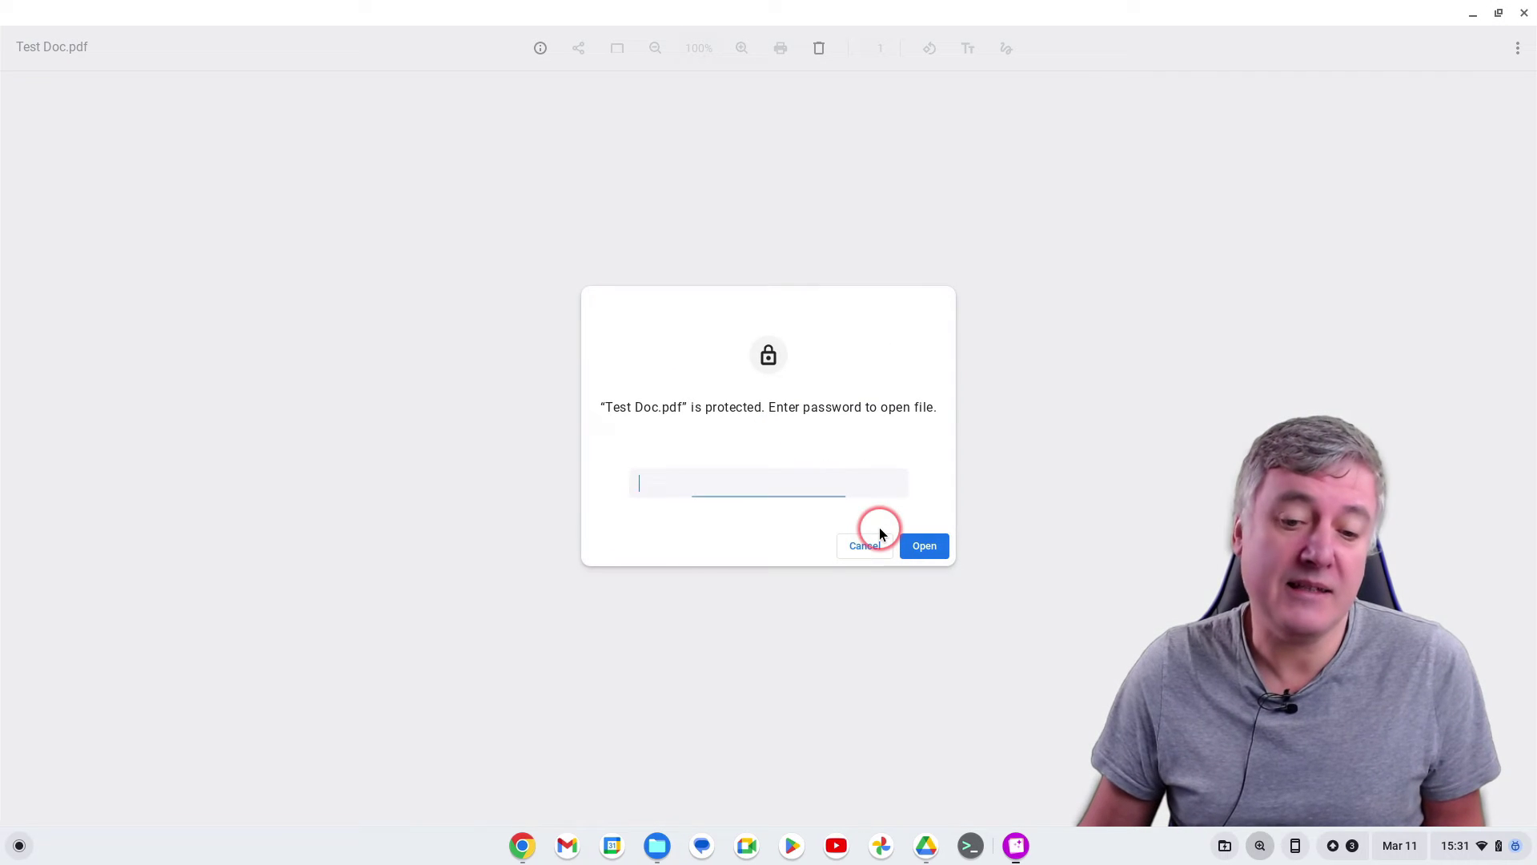
text(te)
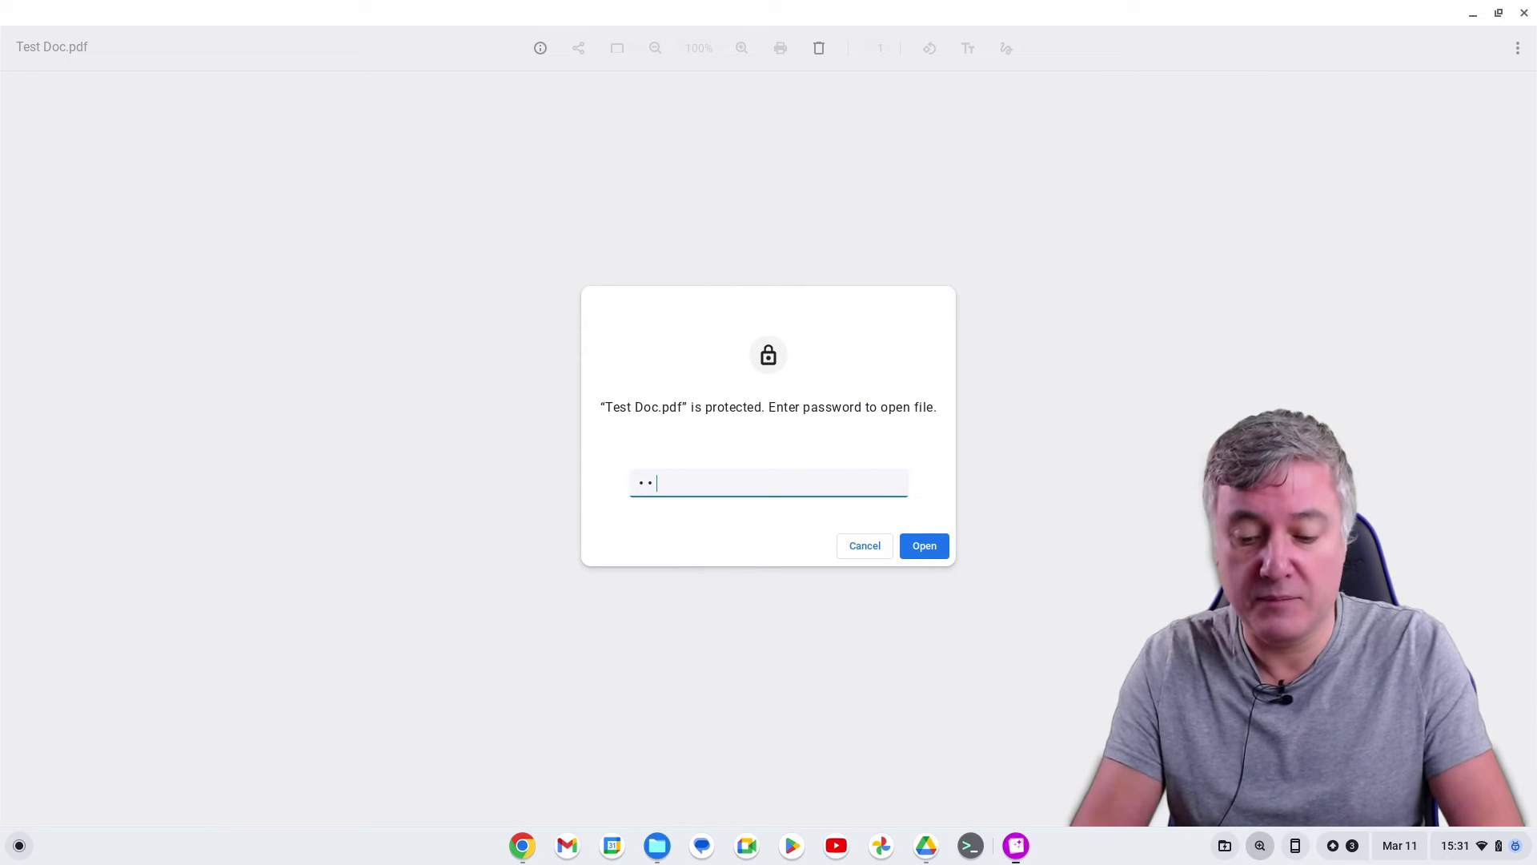
text(st)
key(Return)
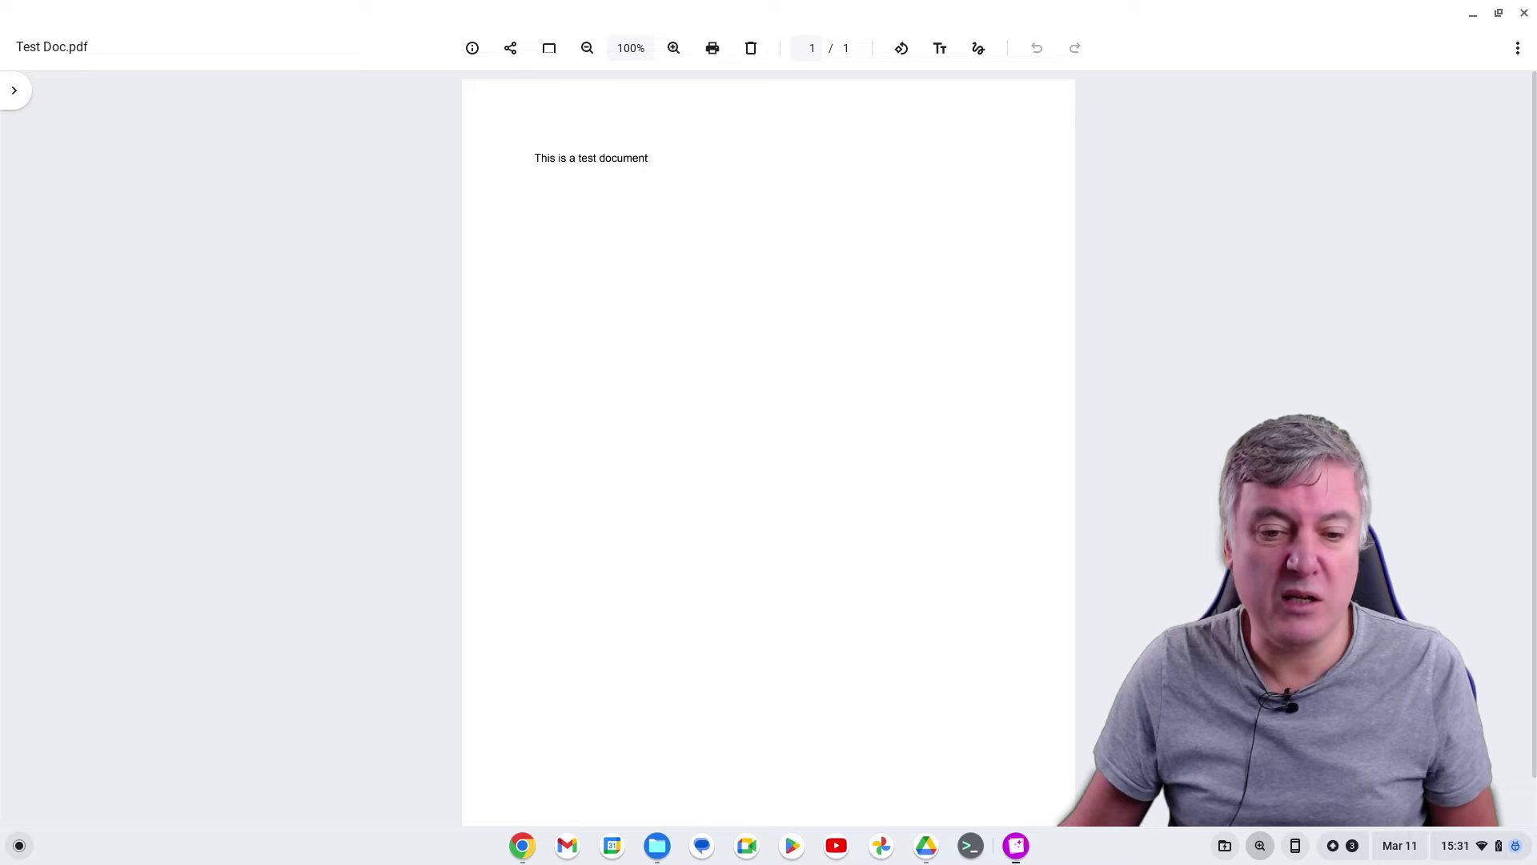
click(1523, 13)
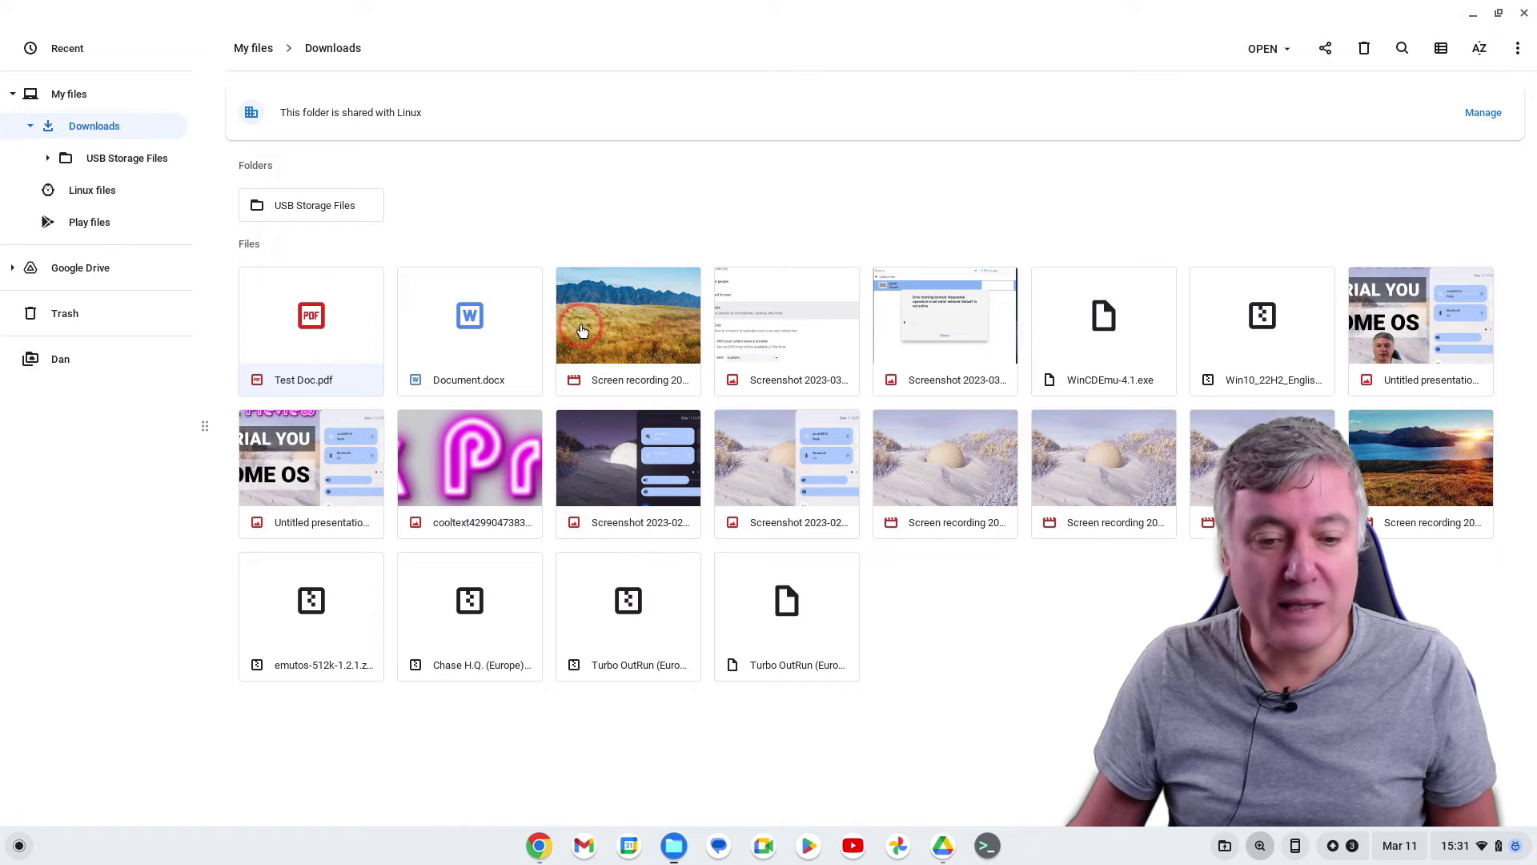
click(313, 353)
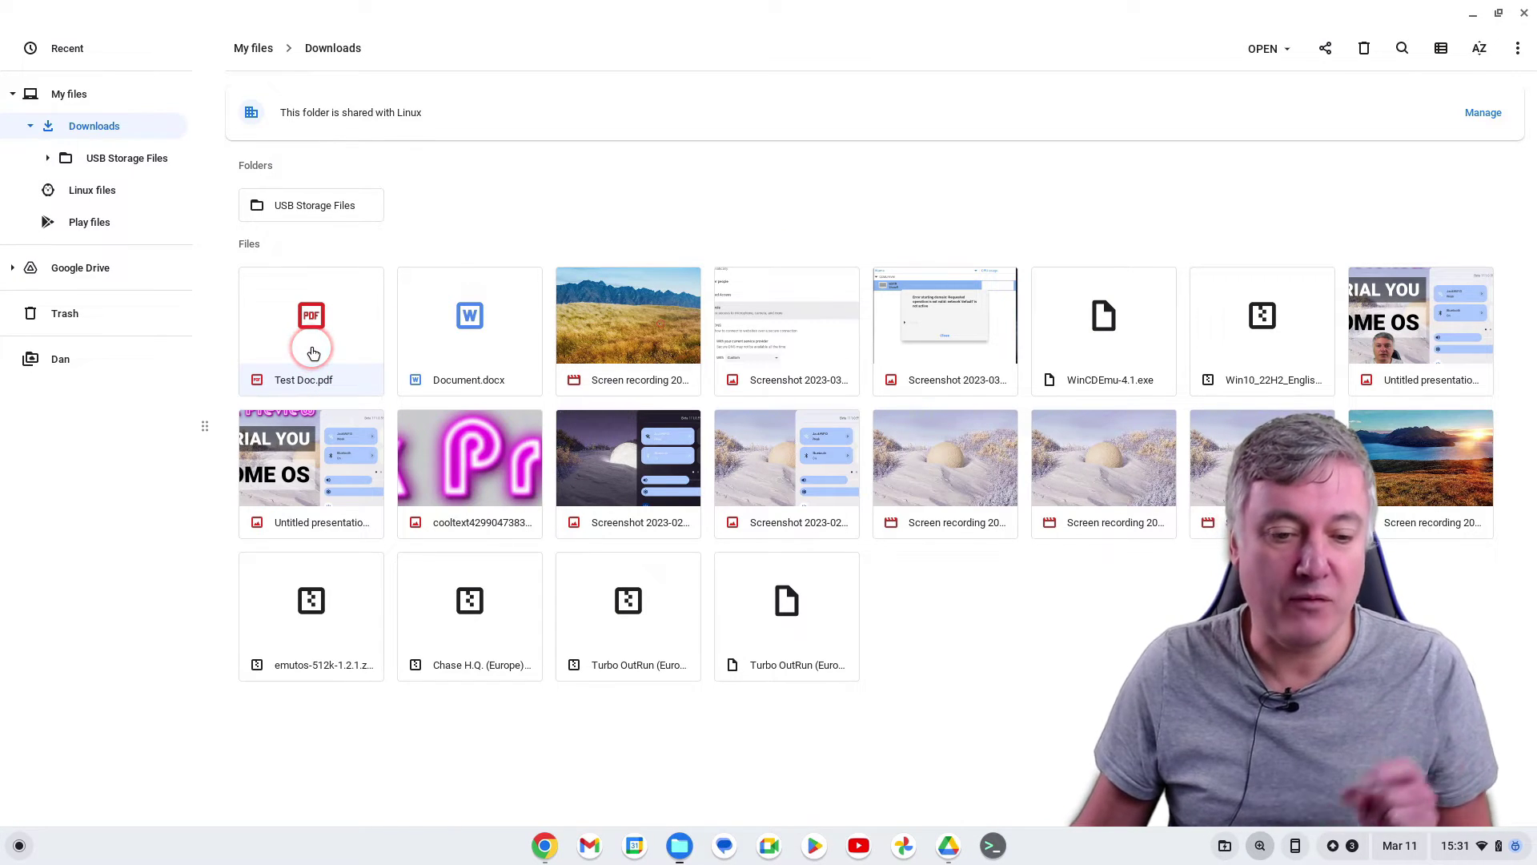
Open Test Doc.pdf and unlock it with its password
double_click(313, 353)
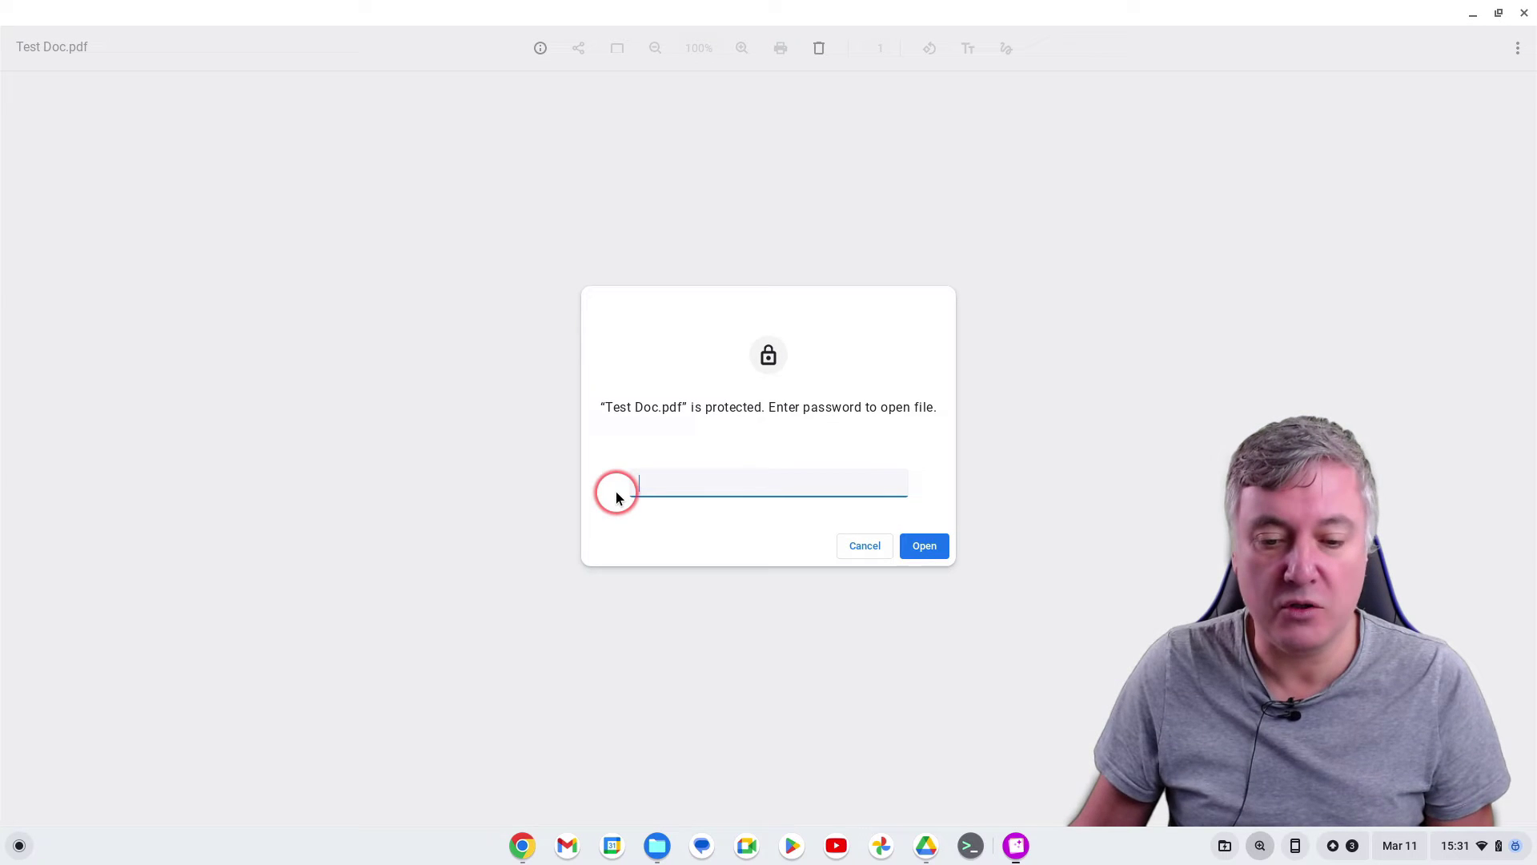
text(pas)
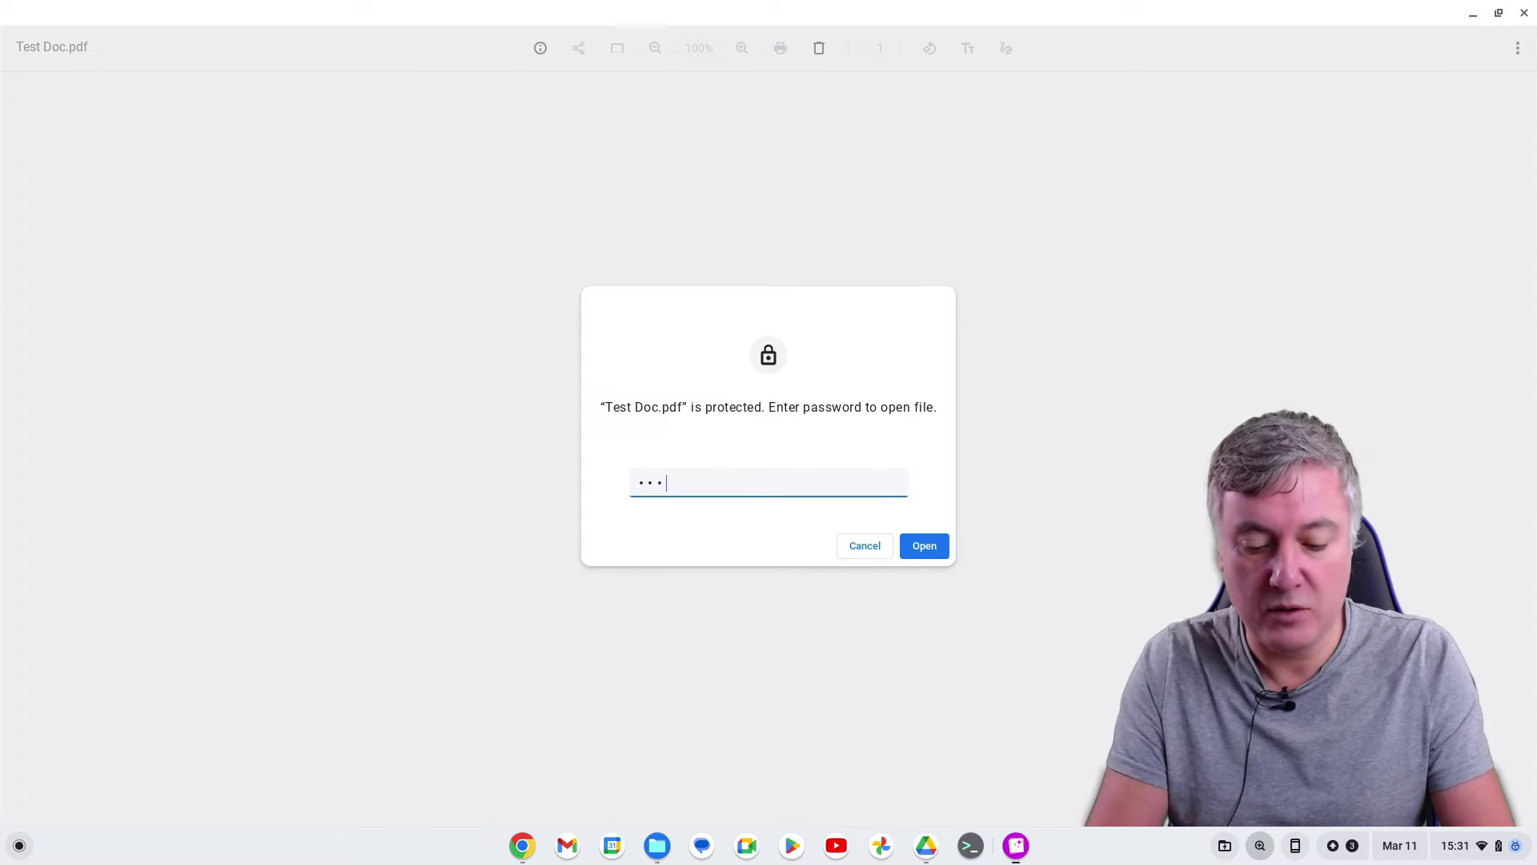
text(s)
key(Return)
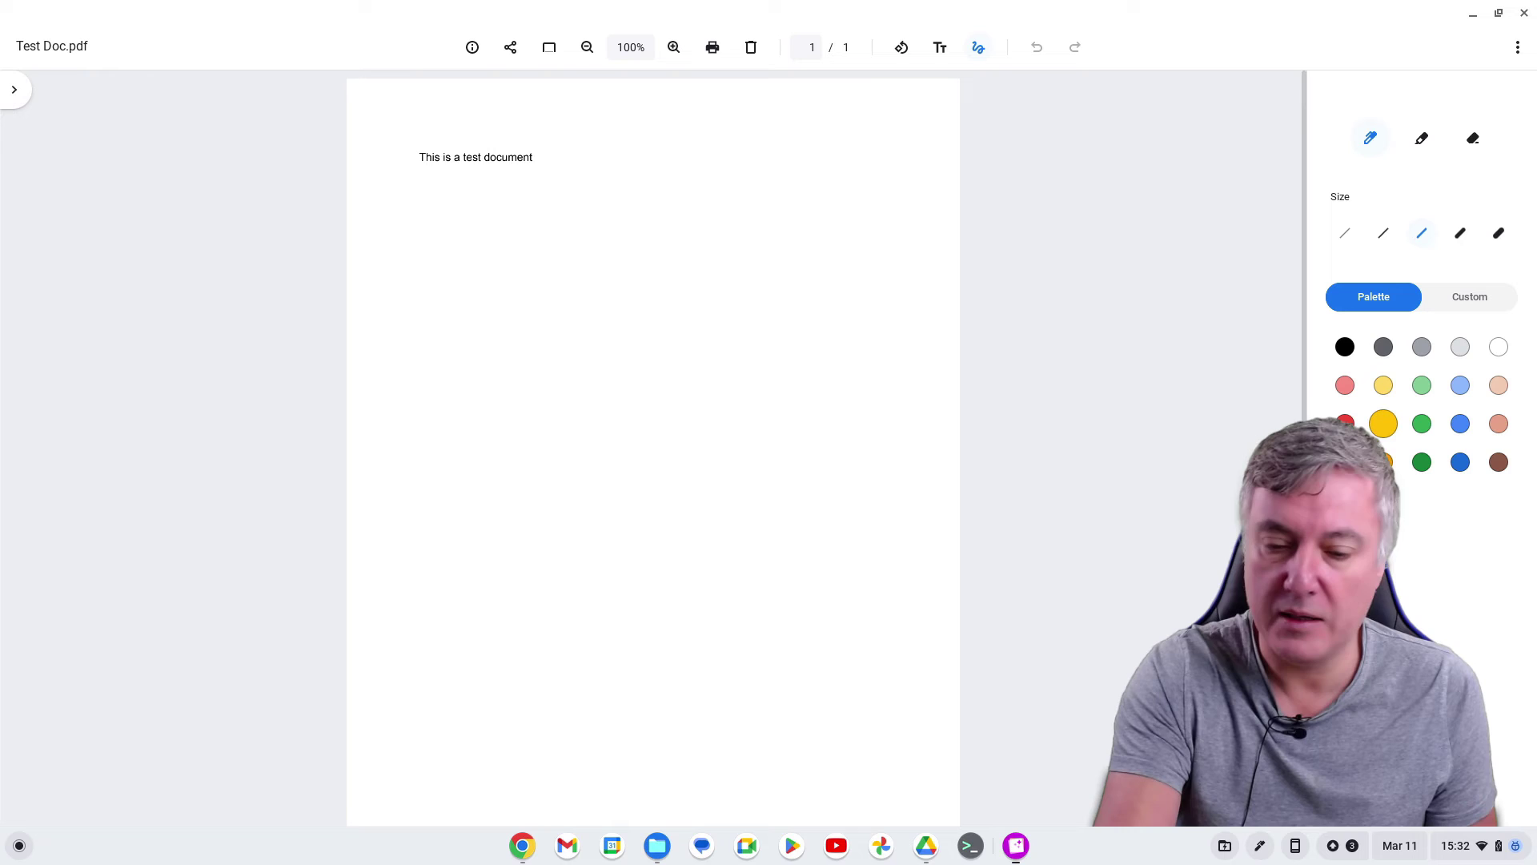
Hand-write the letters D, A and N in yellow pen across the page
drag(570, 561, 578, 588)
mouse_move(524, 480)
mouse_down()
mouse_move(598, 464)
mouse_move(583, 620)
mouse_up()
mouse_move(642, 457)
mouse_down()
mouse_move(624, 420)
mouse_move(715, 480)
mouse_up()
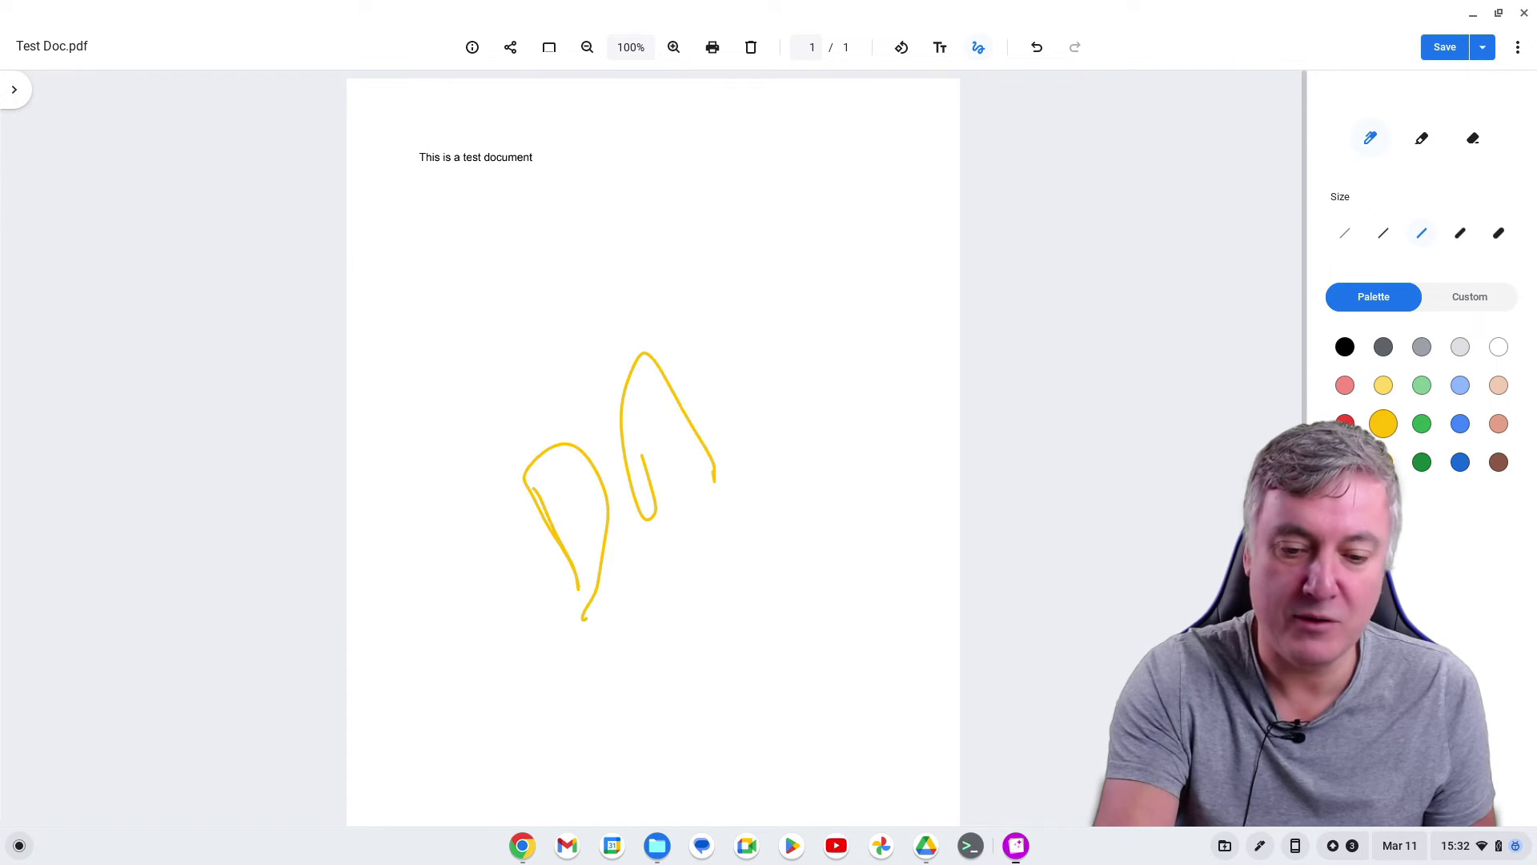
drag(716, 322, 791, 231)
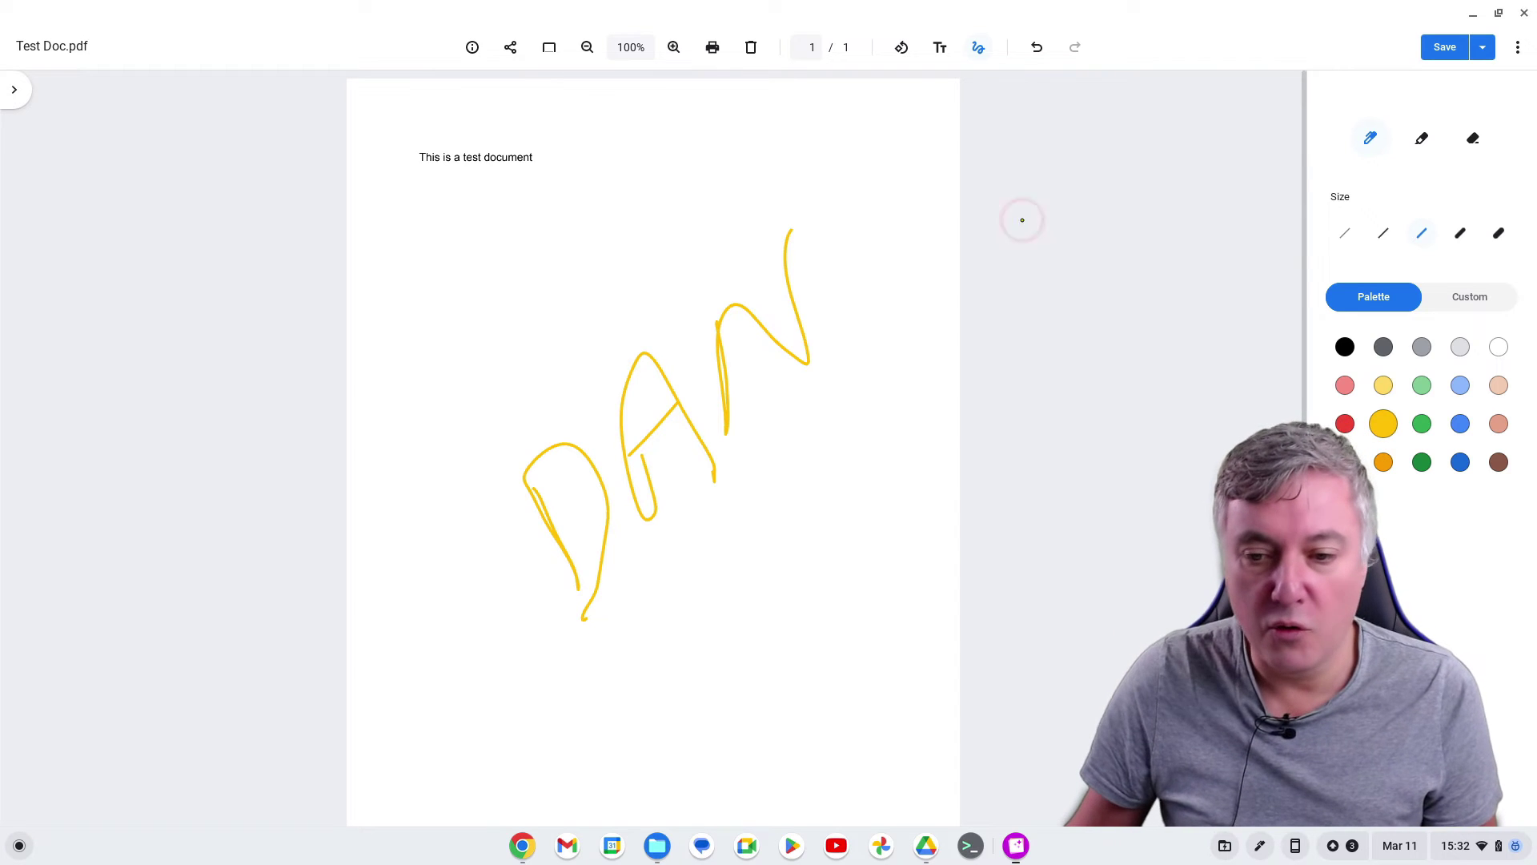
Add a text box reading 'This is a test doc' under the first line, save, and close Gallery
click(942, 50)
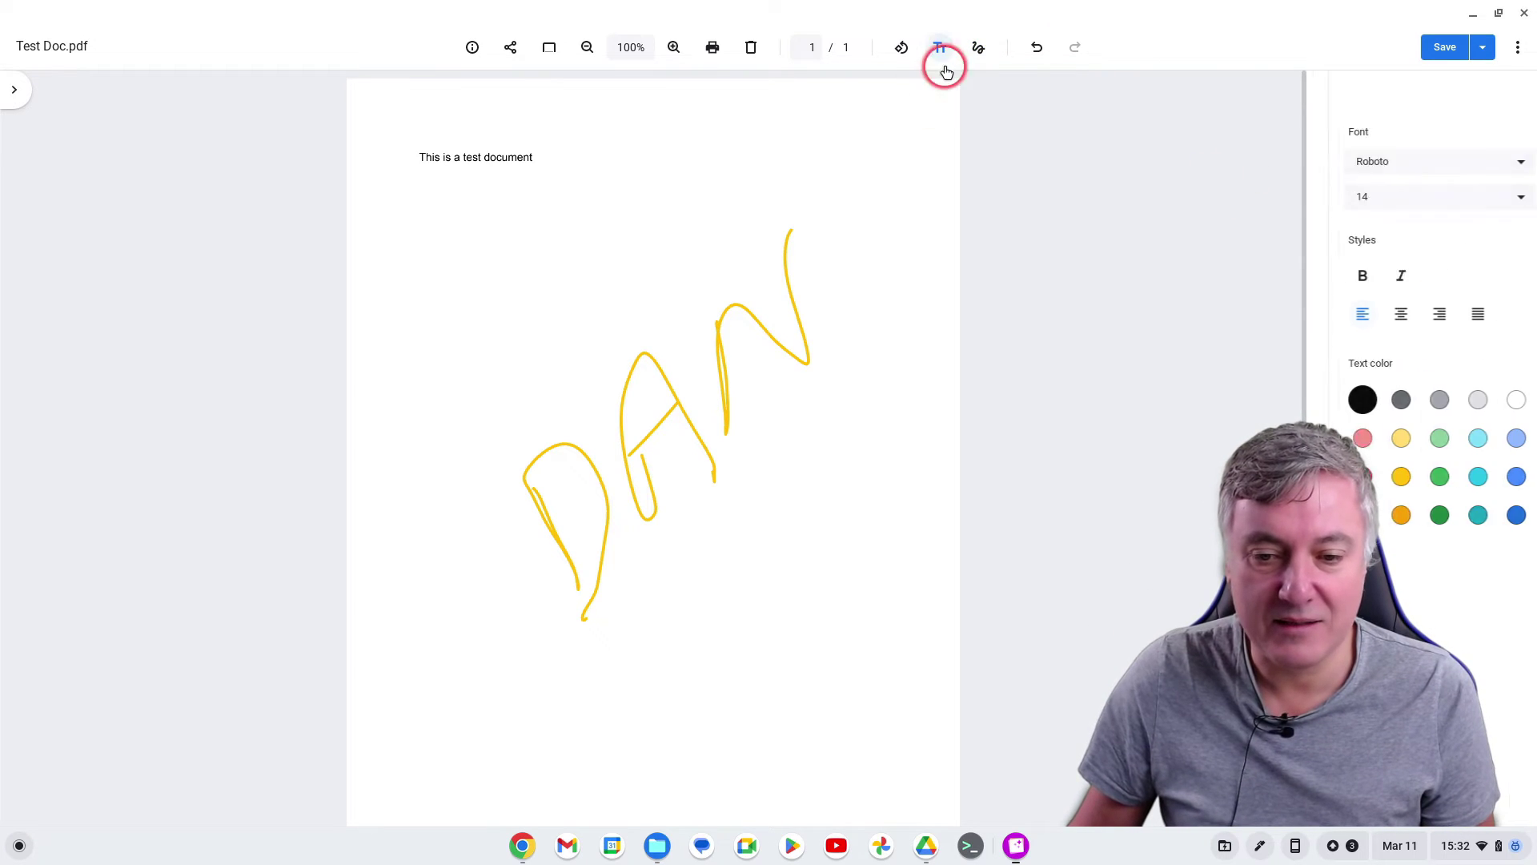
click(442, 220)
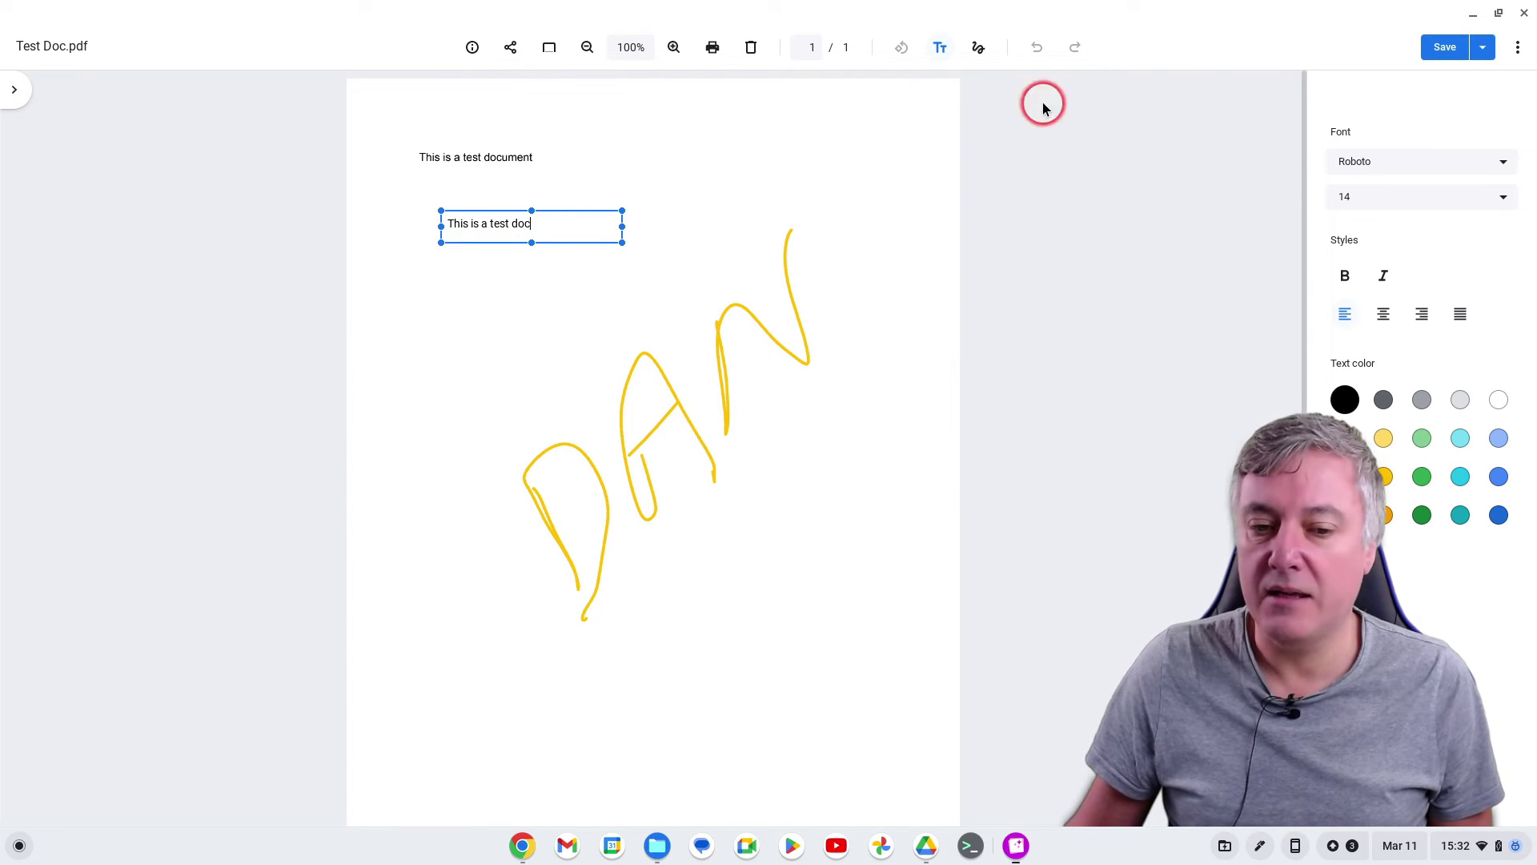
click(1438, 48)
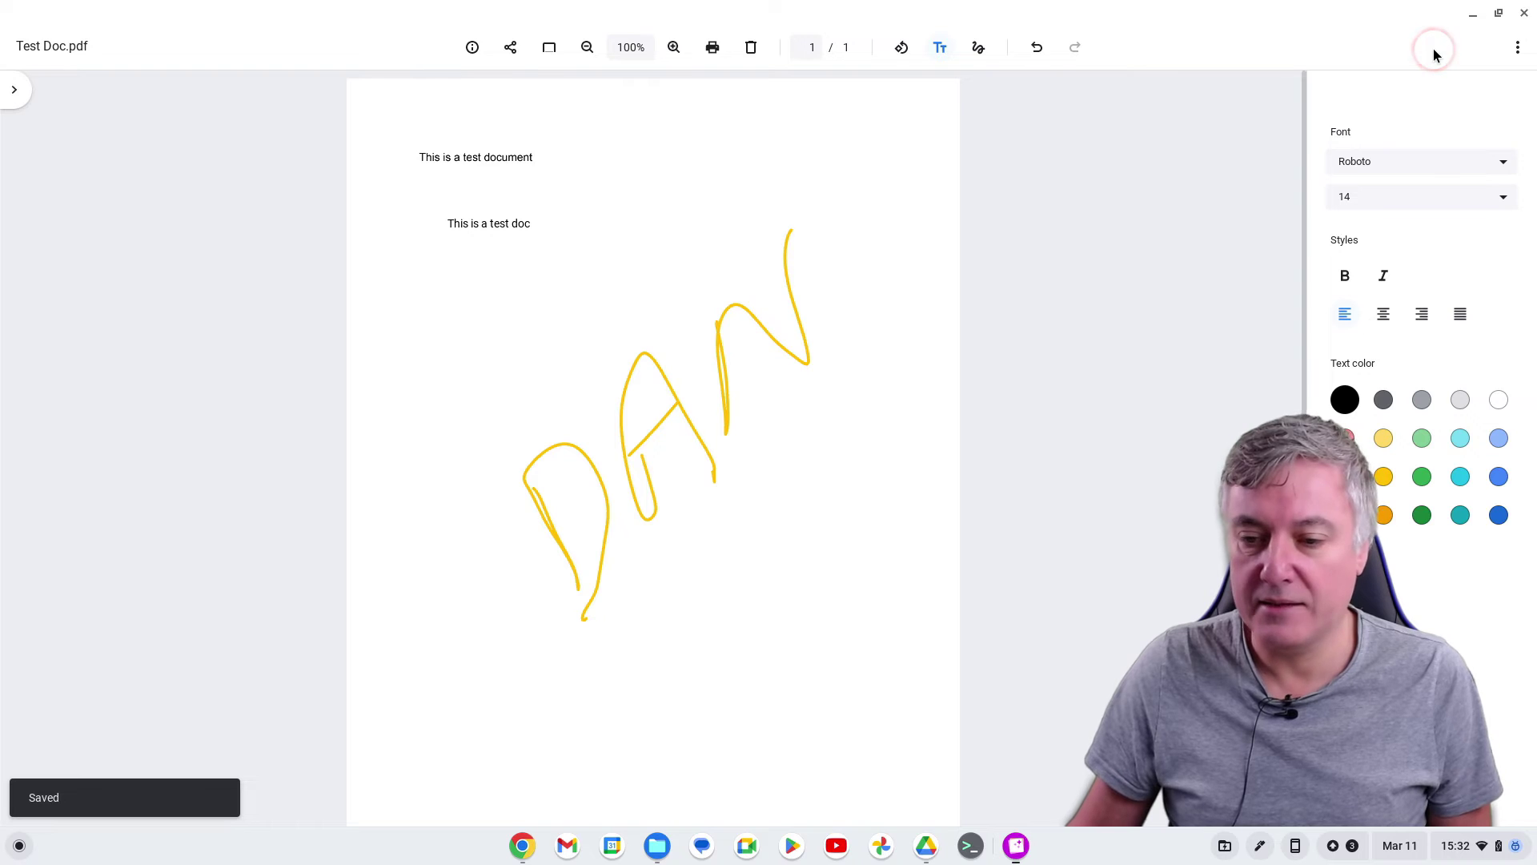
click(1524, 13)
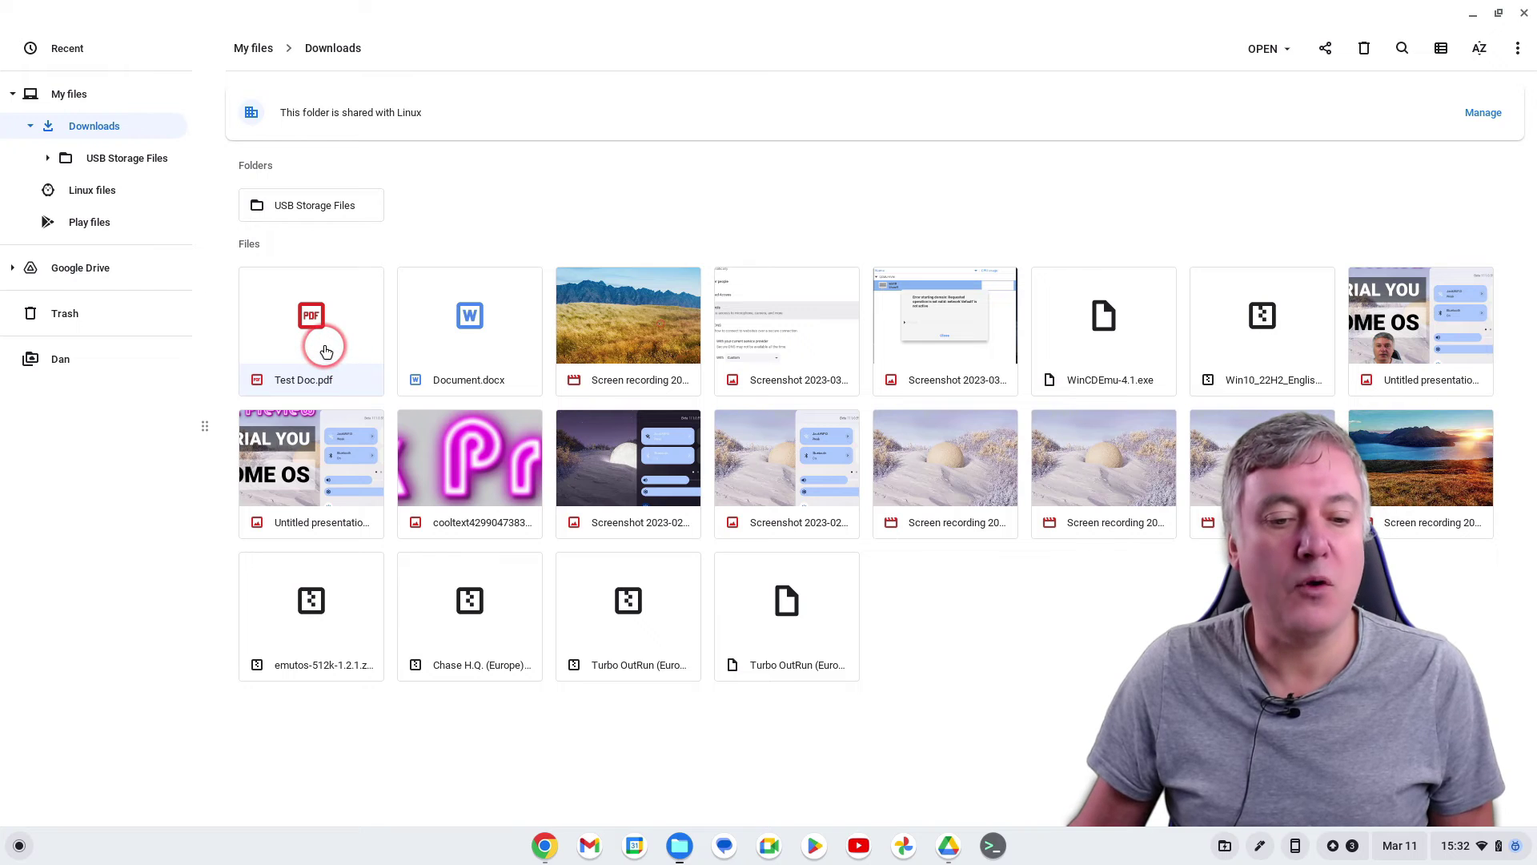
Reopen Test Doc.pdf from Downloads with its password to view the saved yellow DAN
click(298, 350)
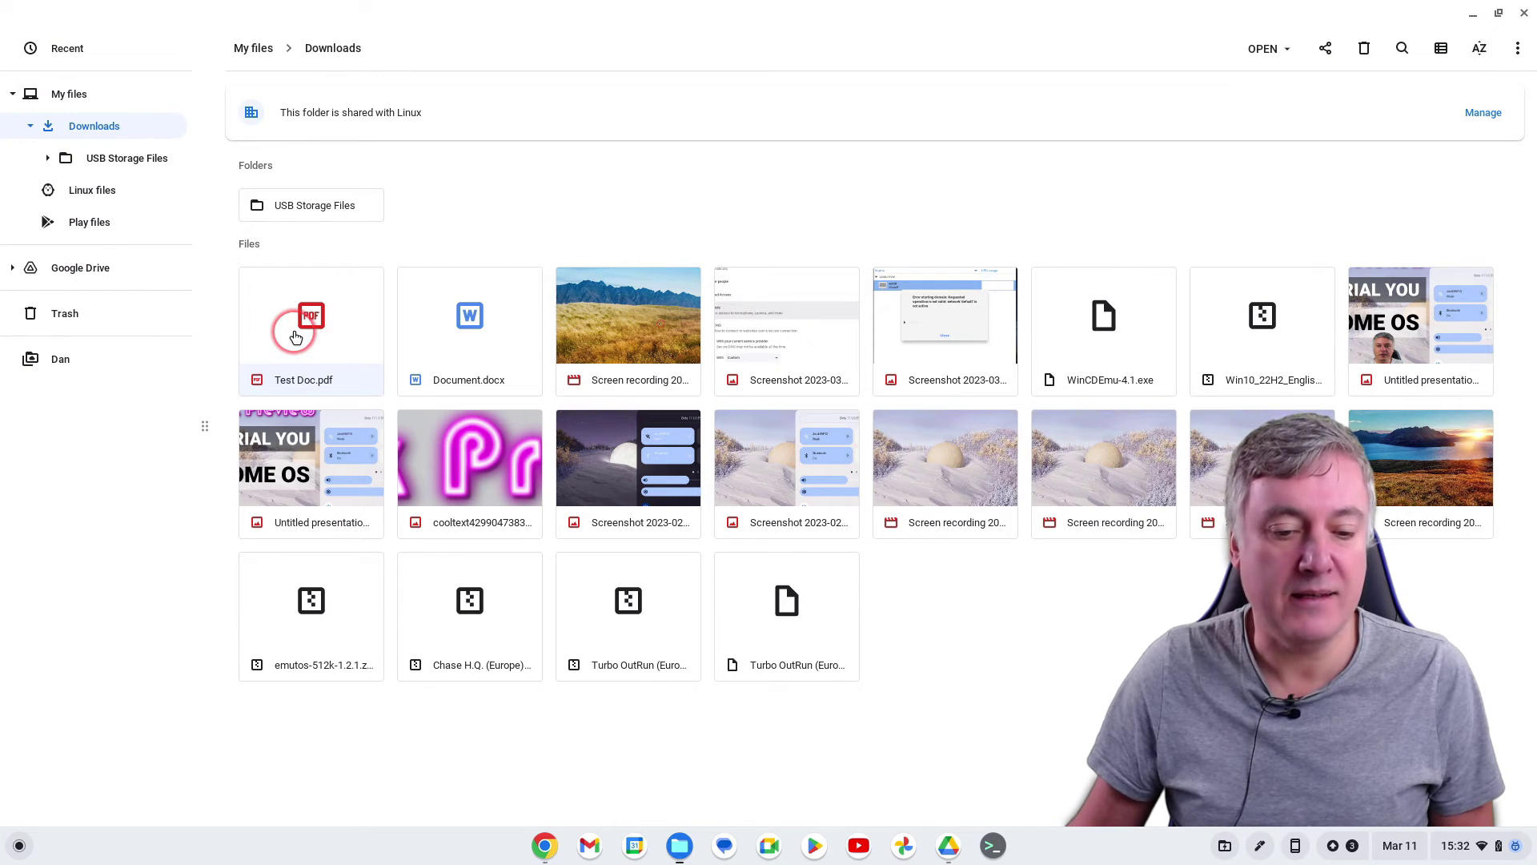
click(295, 336)
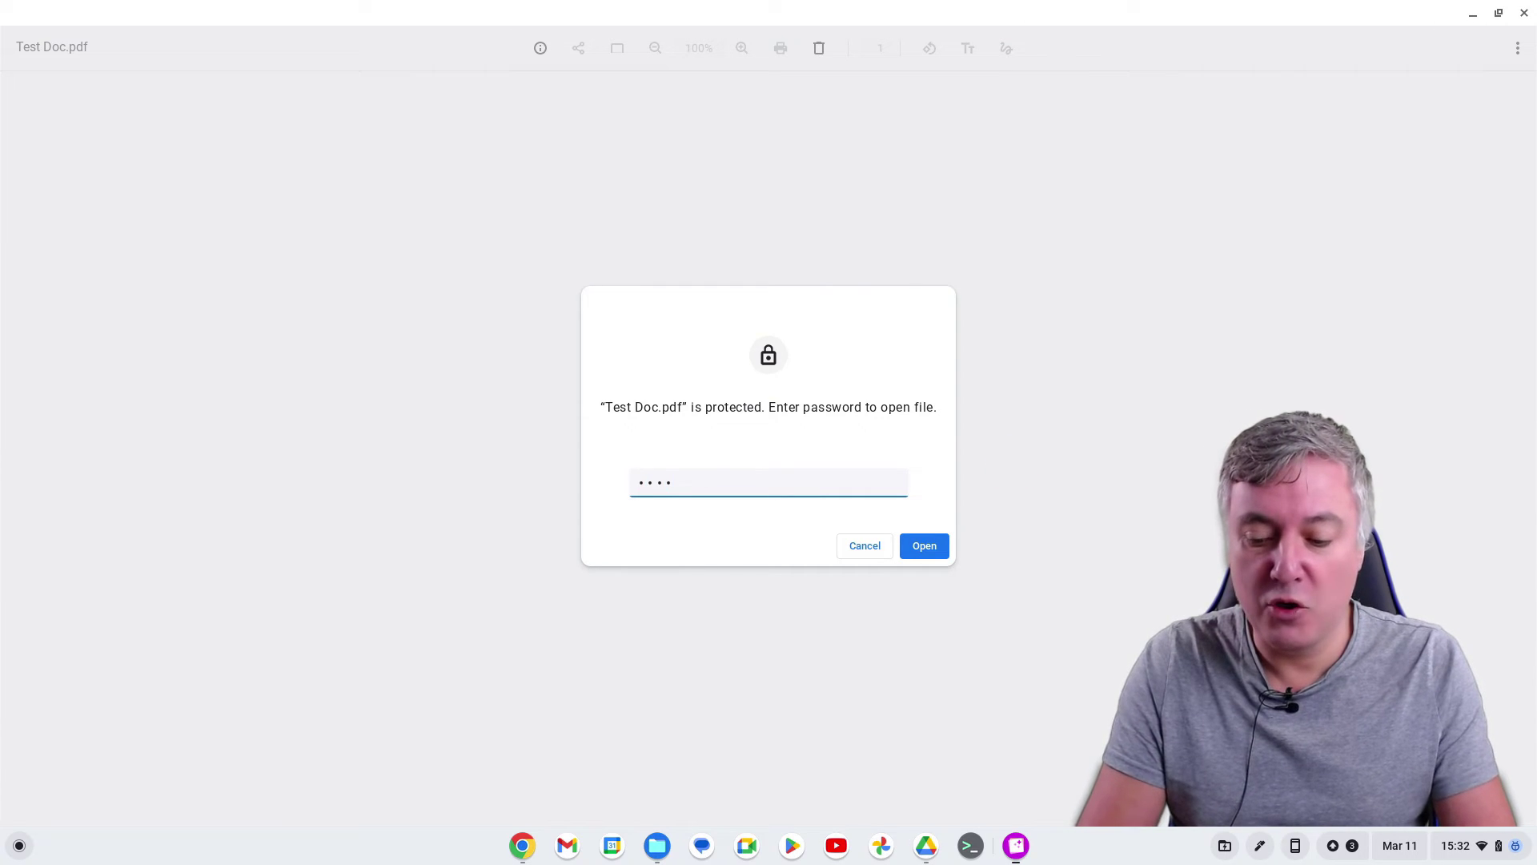
key(Return)
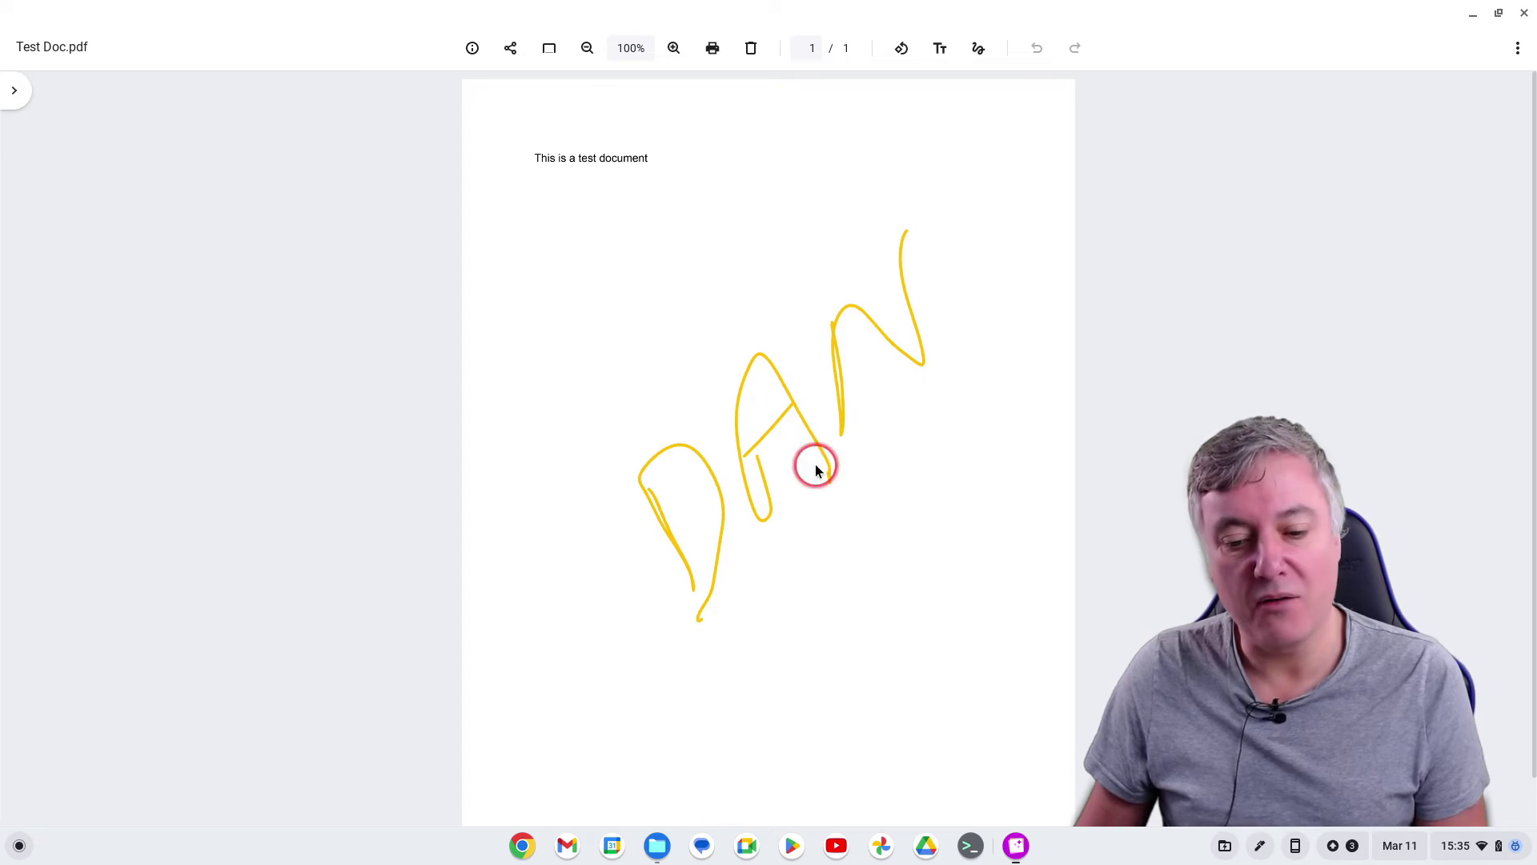
Close the PDF viewer and Files windows and reopen Google Drive from the shelf
click(1524, 14)
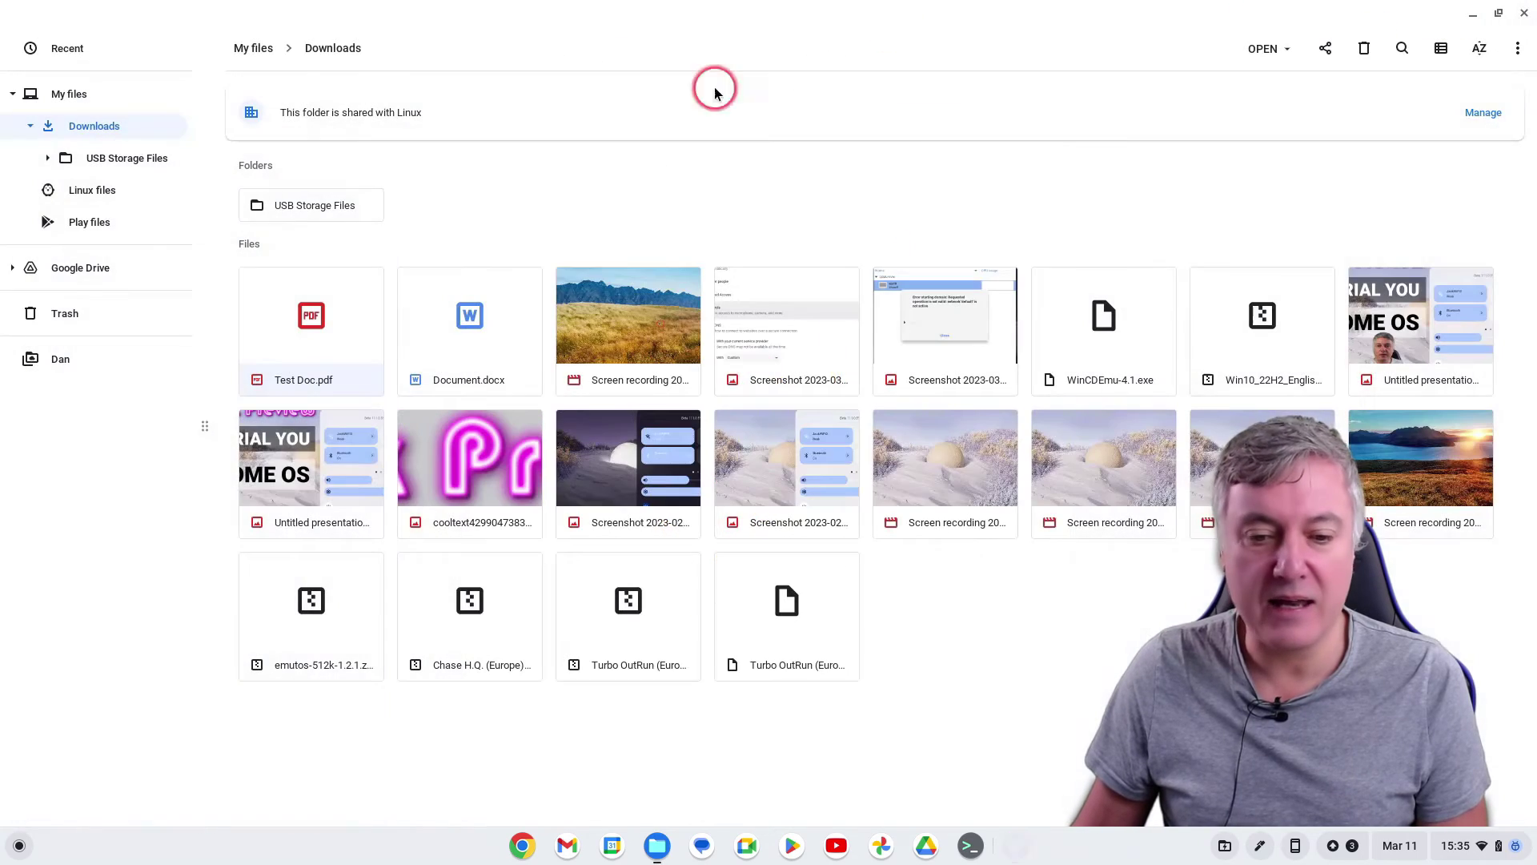
click(1524, 15)
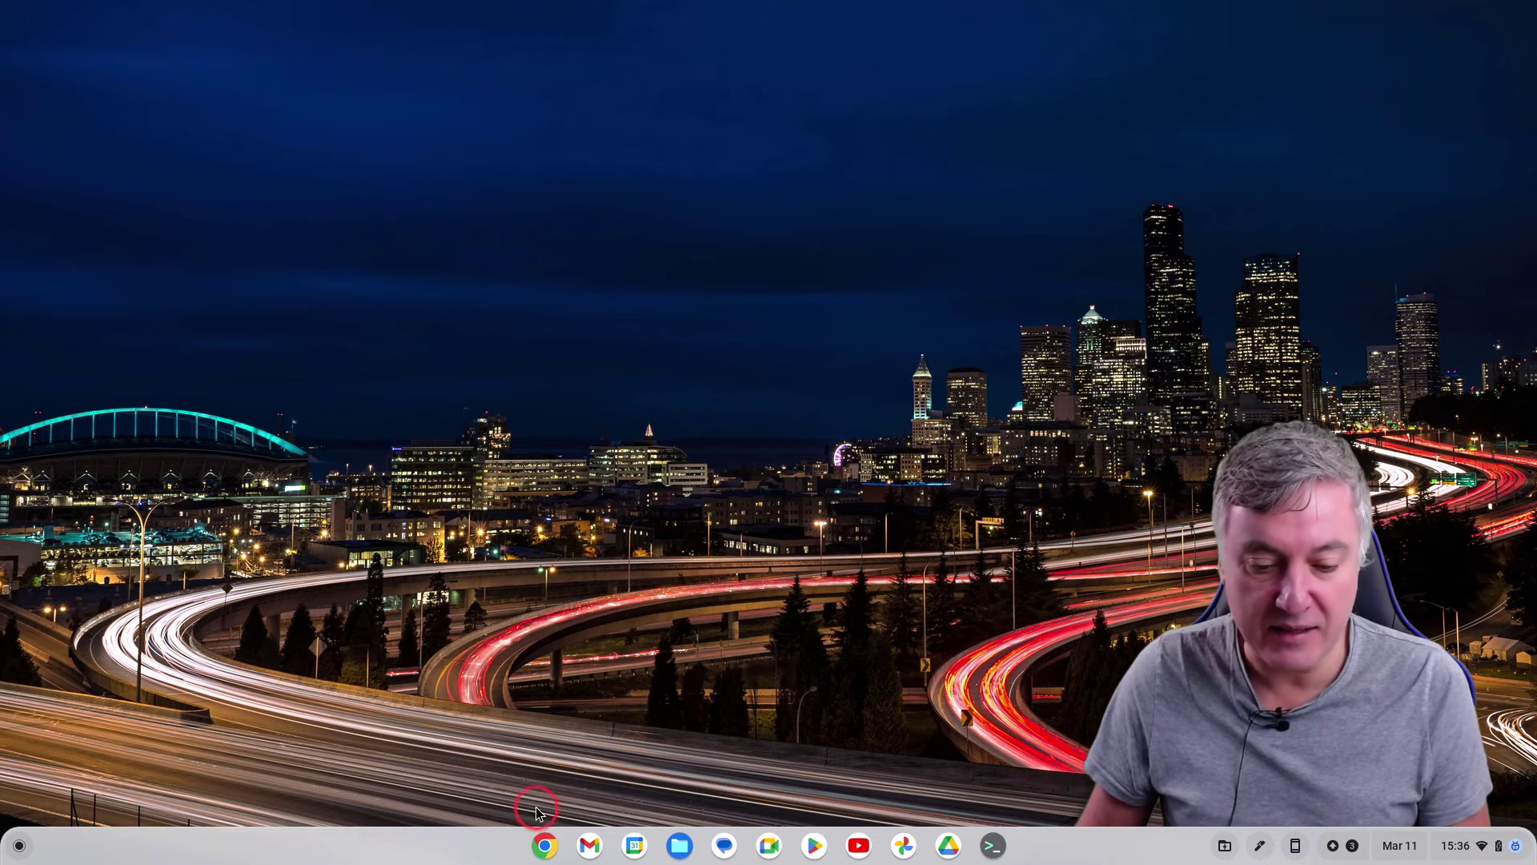
click(950, 846)
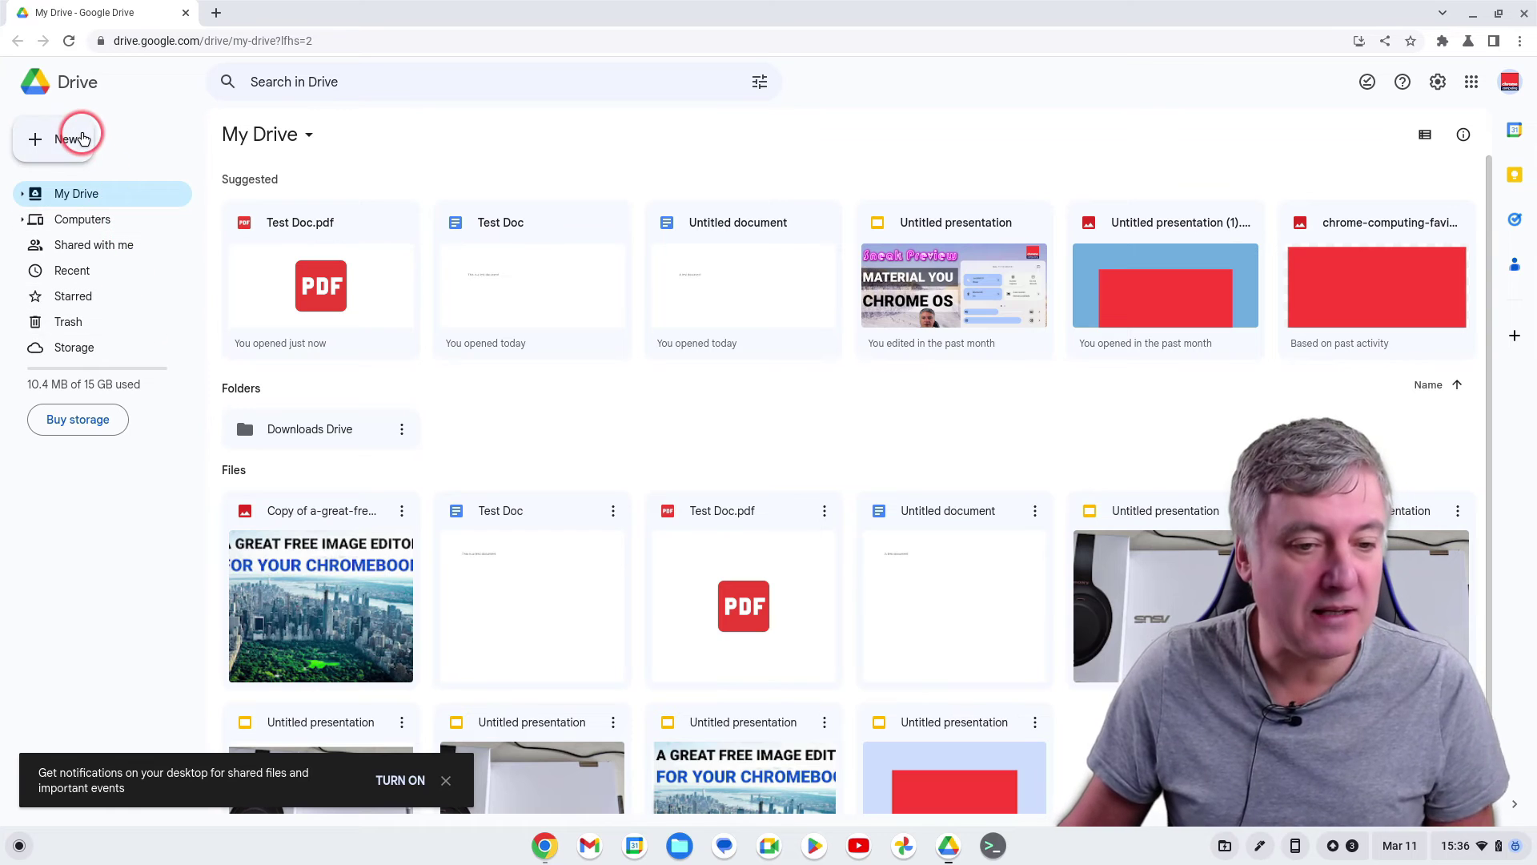
Create a new spreadsheet with Bike 345 in row 5 and Wheels 39 in row 6
click(72, 138)
click(122, 266)
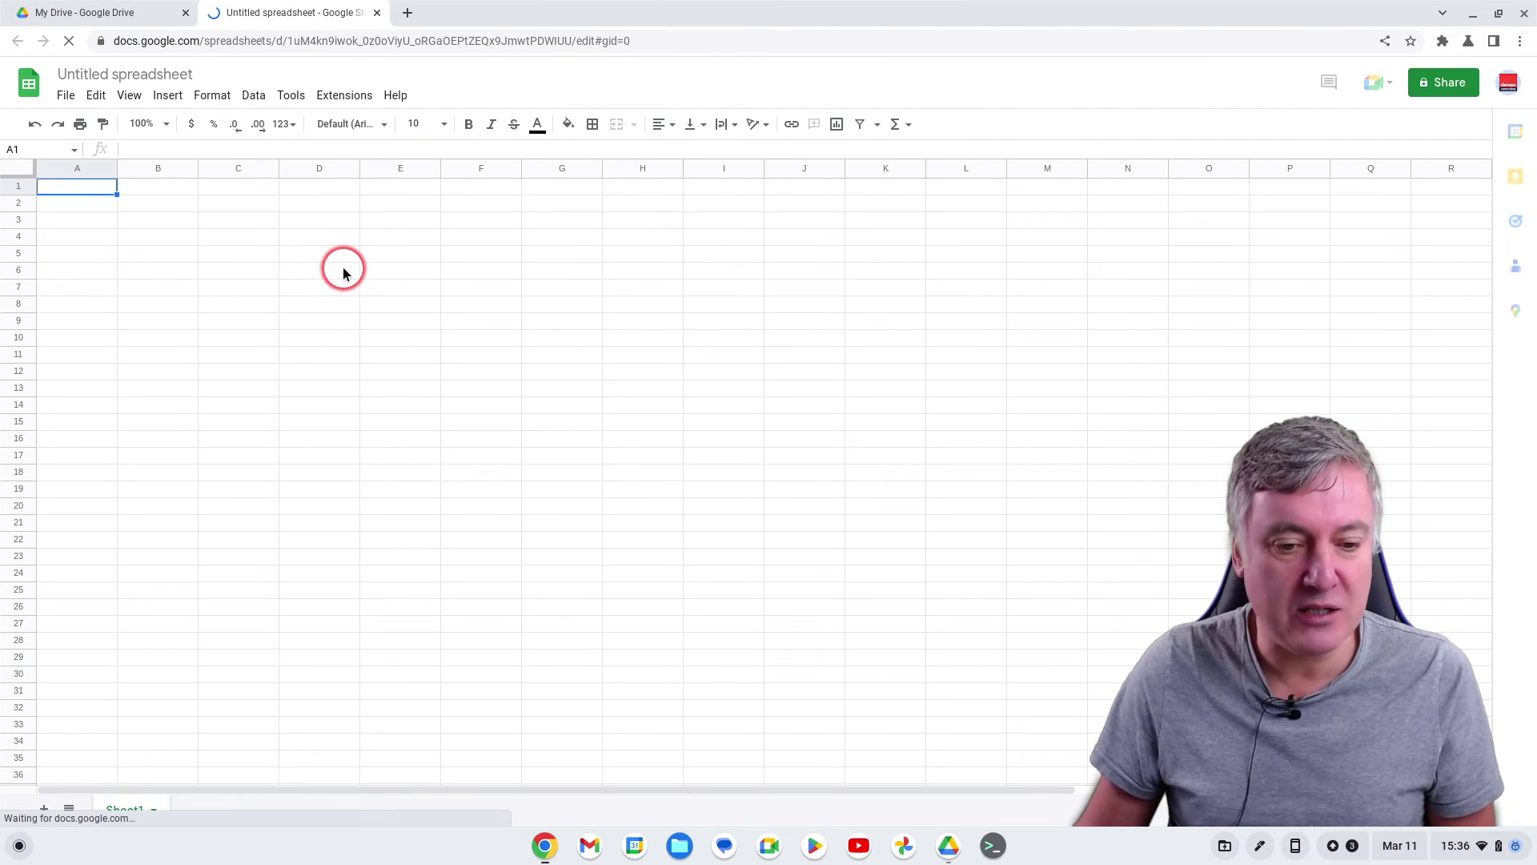
click(327, 253)
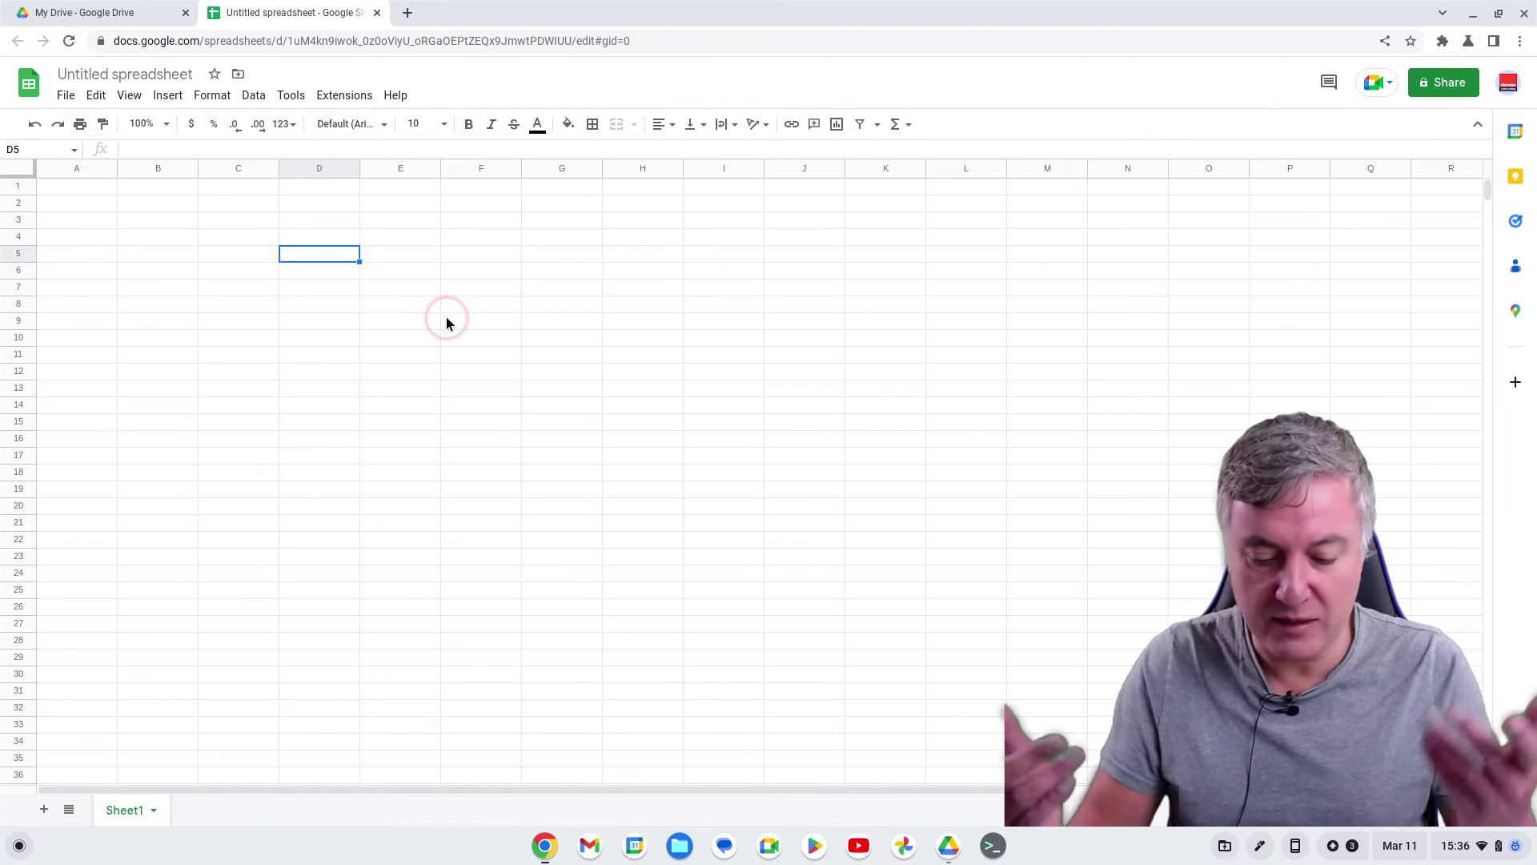
text(Bike)
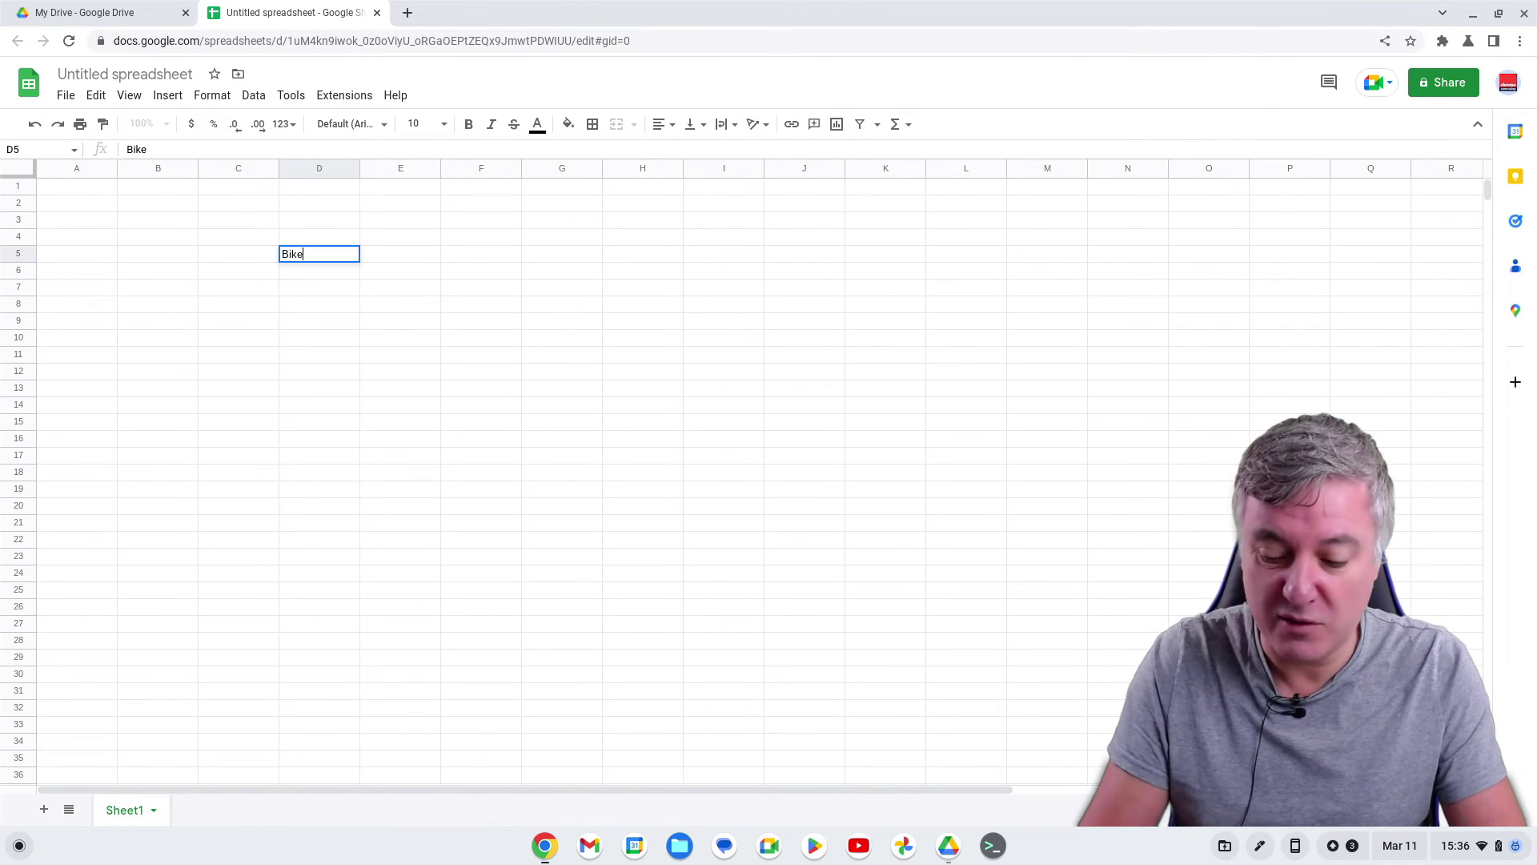
key(Tab)
text(345)
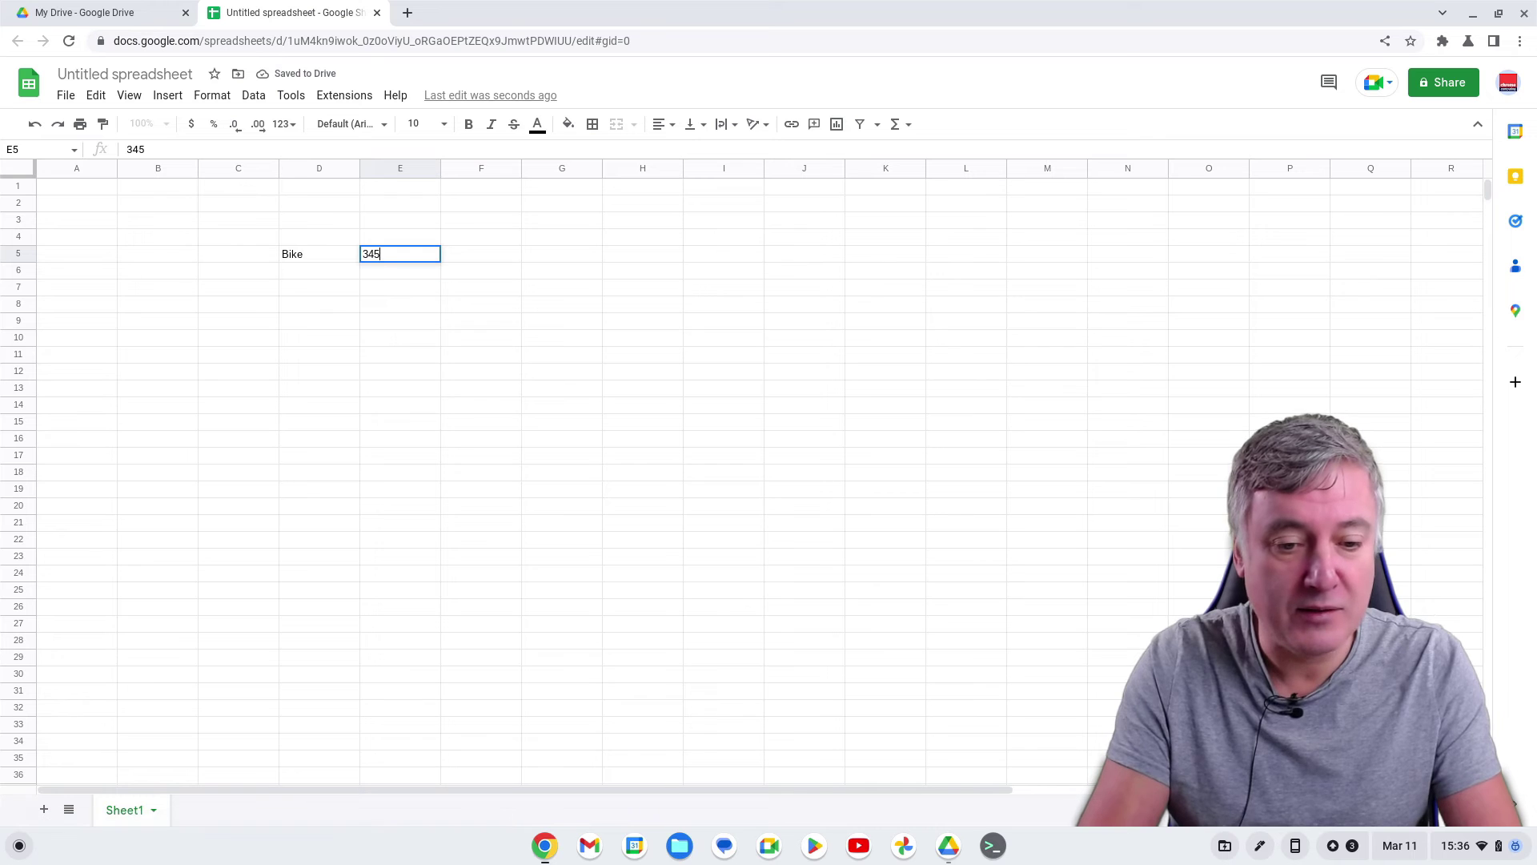
key(Return)
click(318, 270)
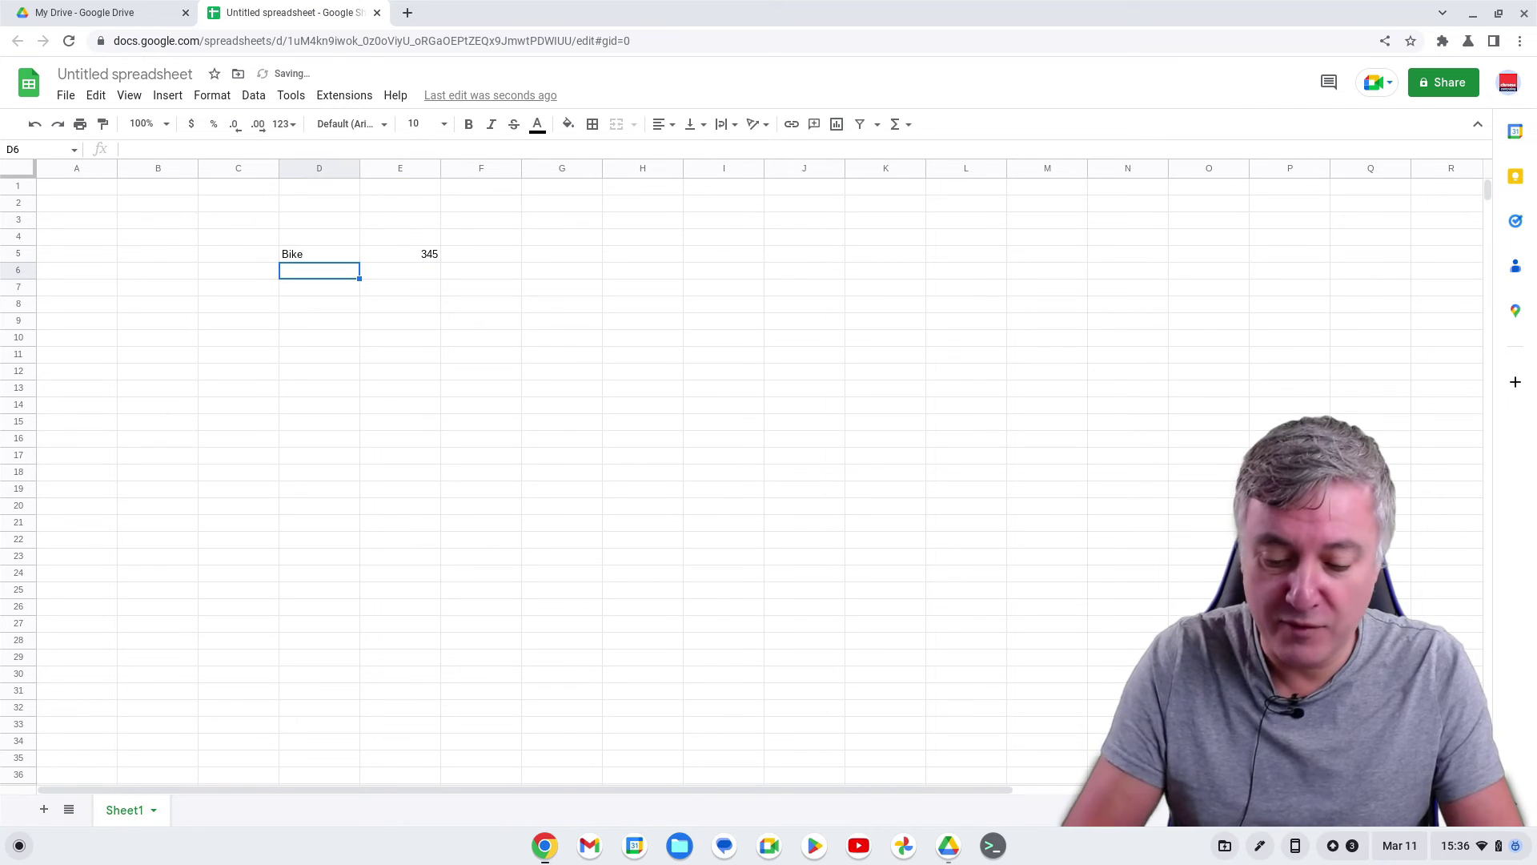
key(Tab)
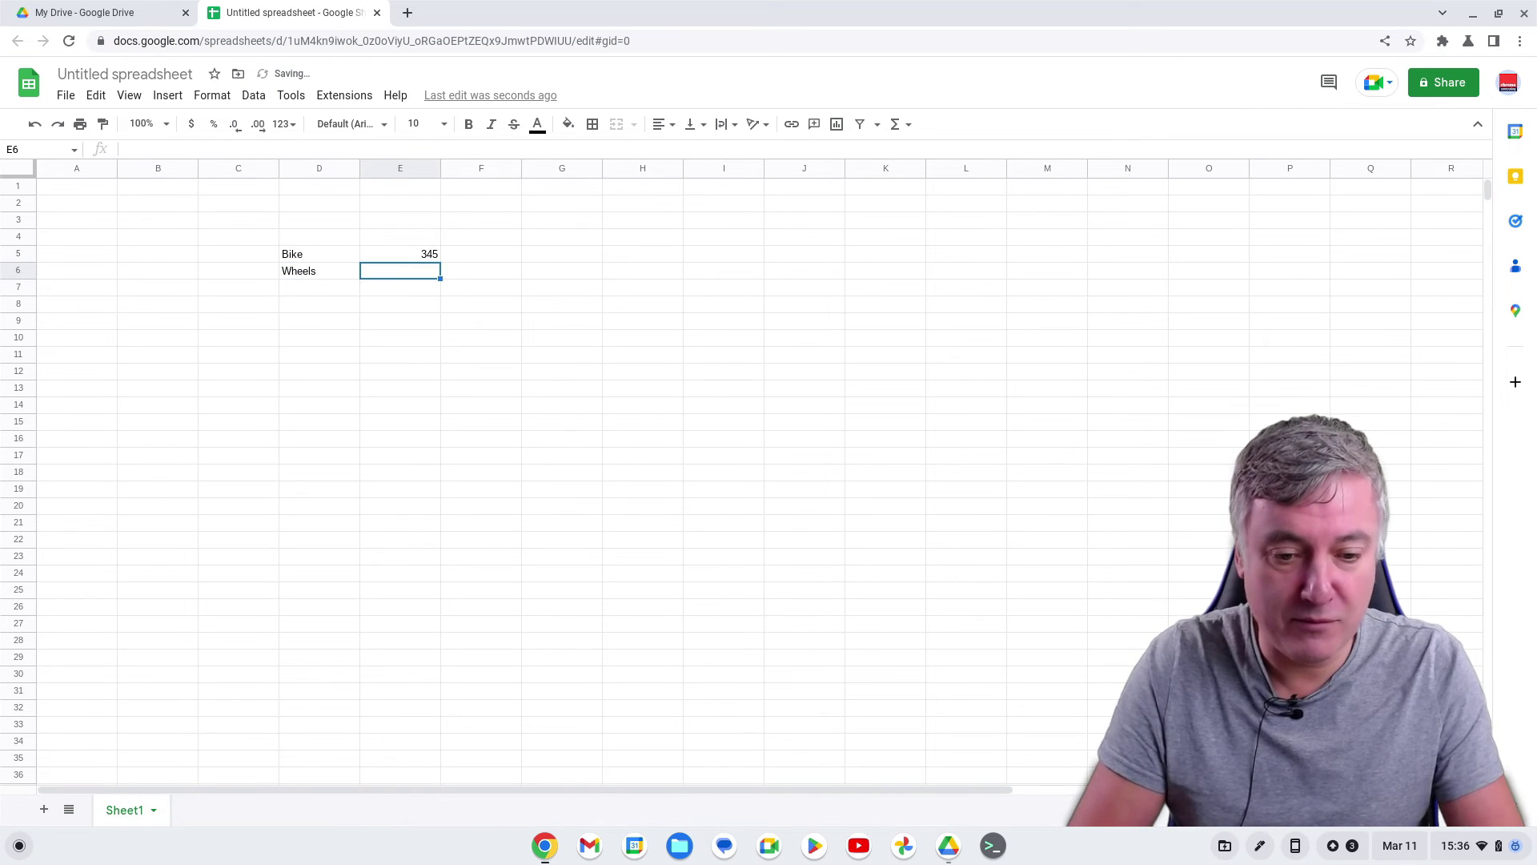
text(39)
key(Return)
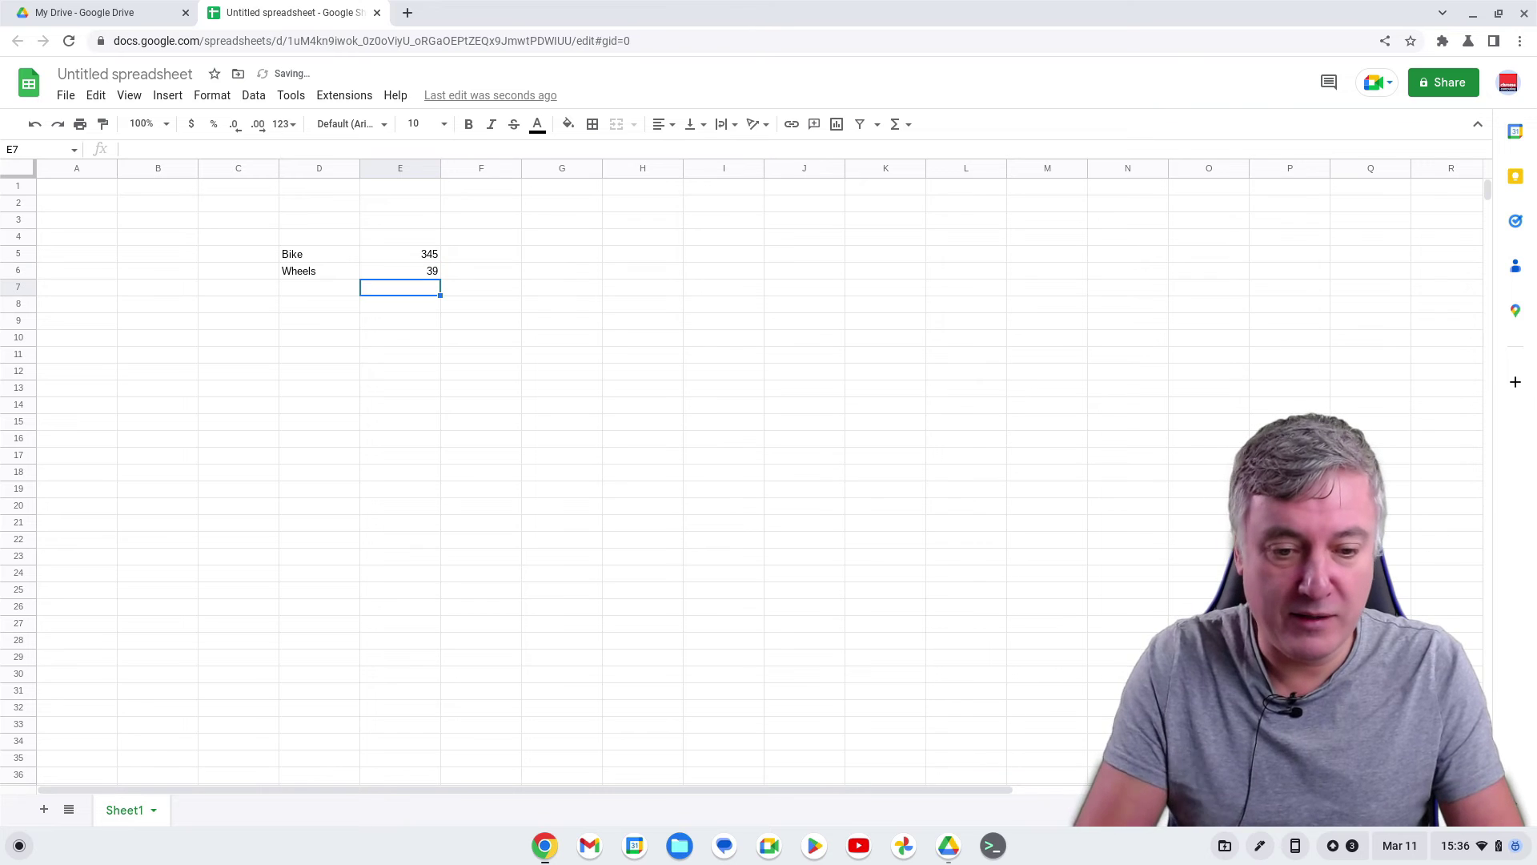
Enter =SUM(E5:E6) in E7 so it totals 384
text(=sum()
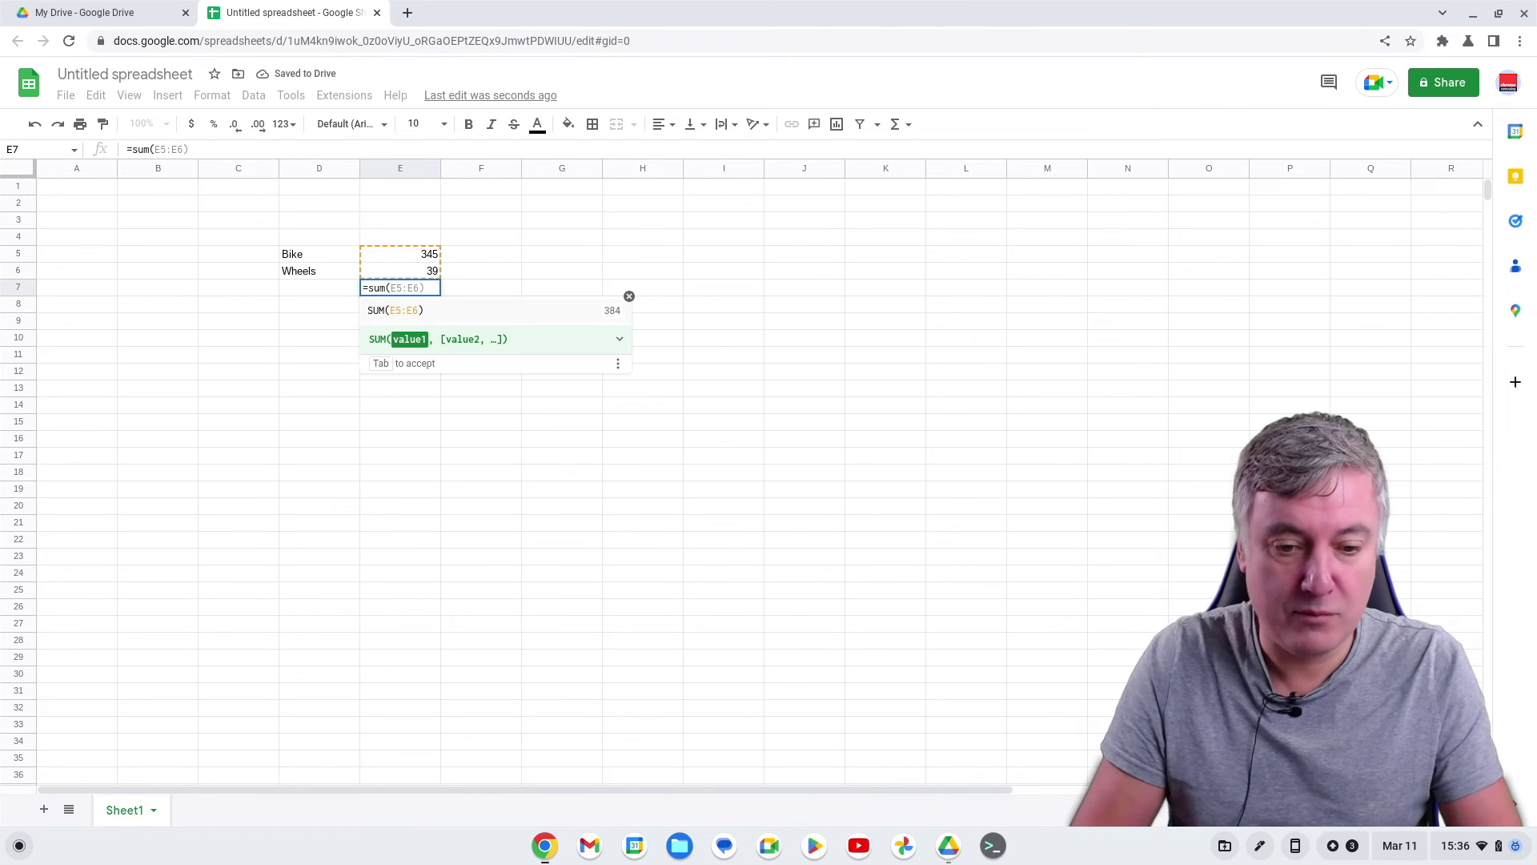
key(Up)
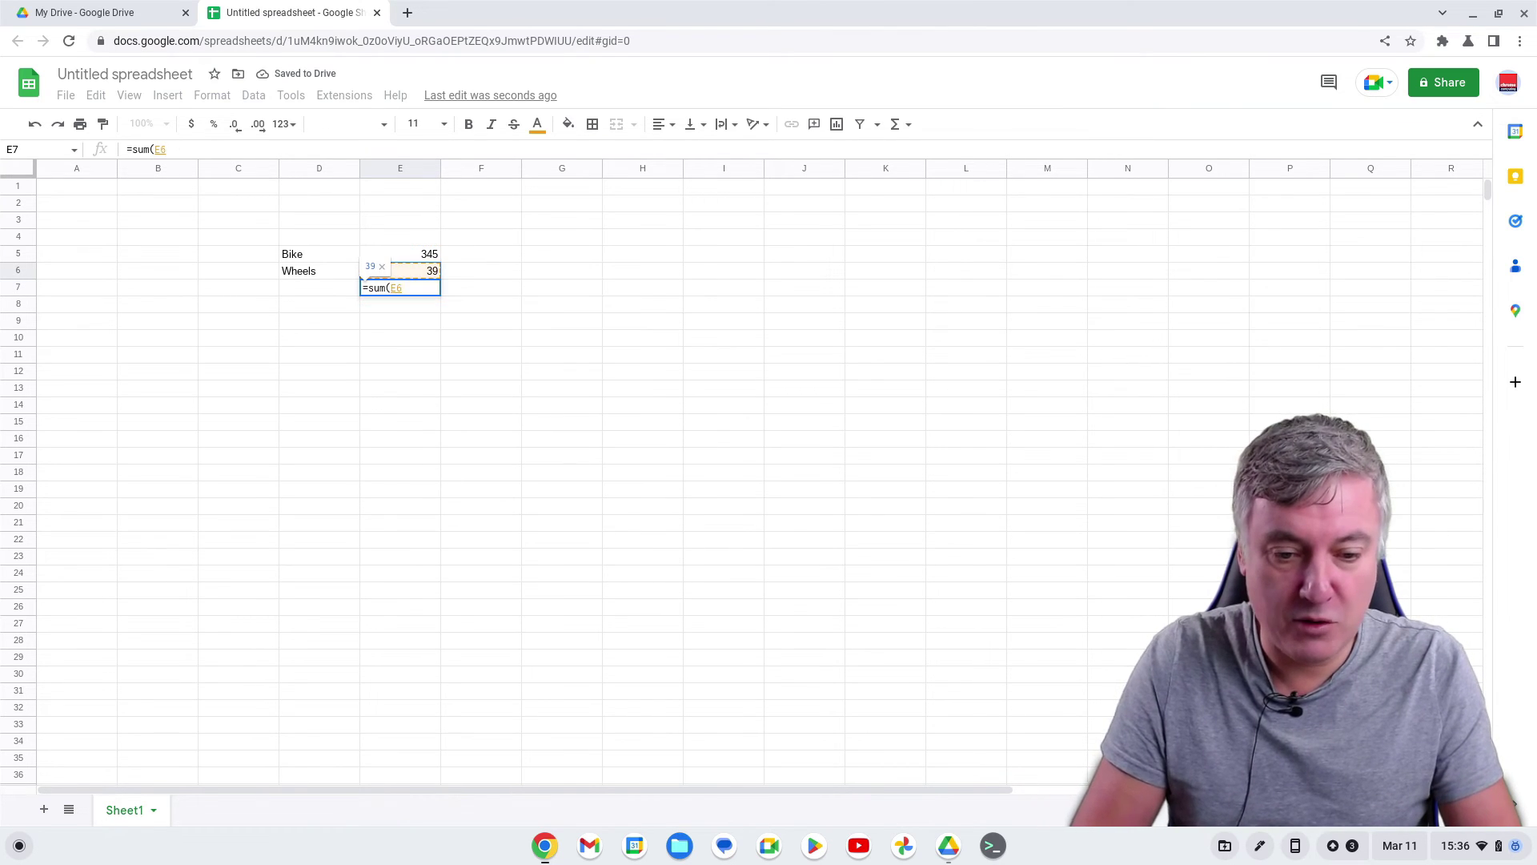
key(Up)
text(:)
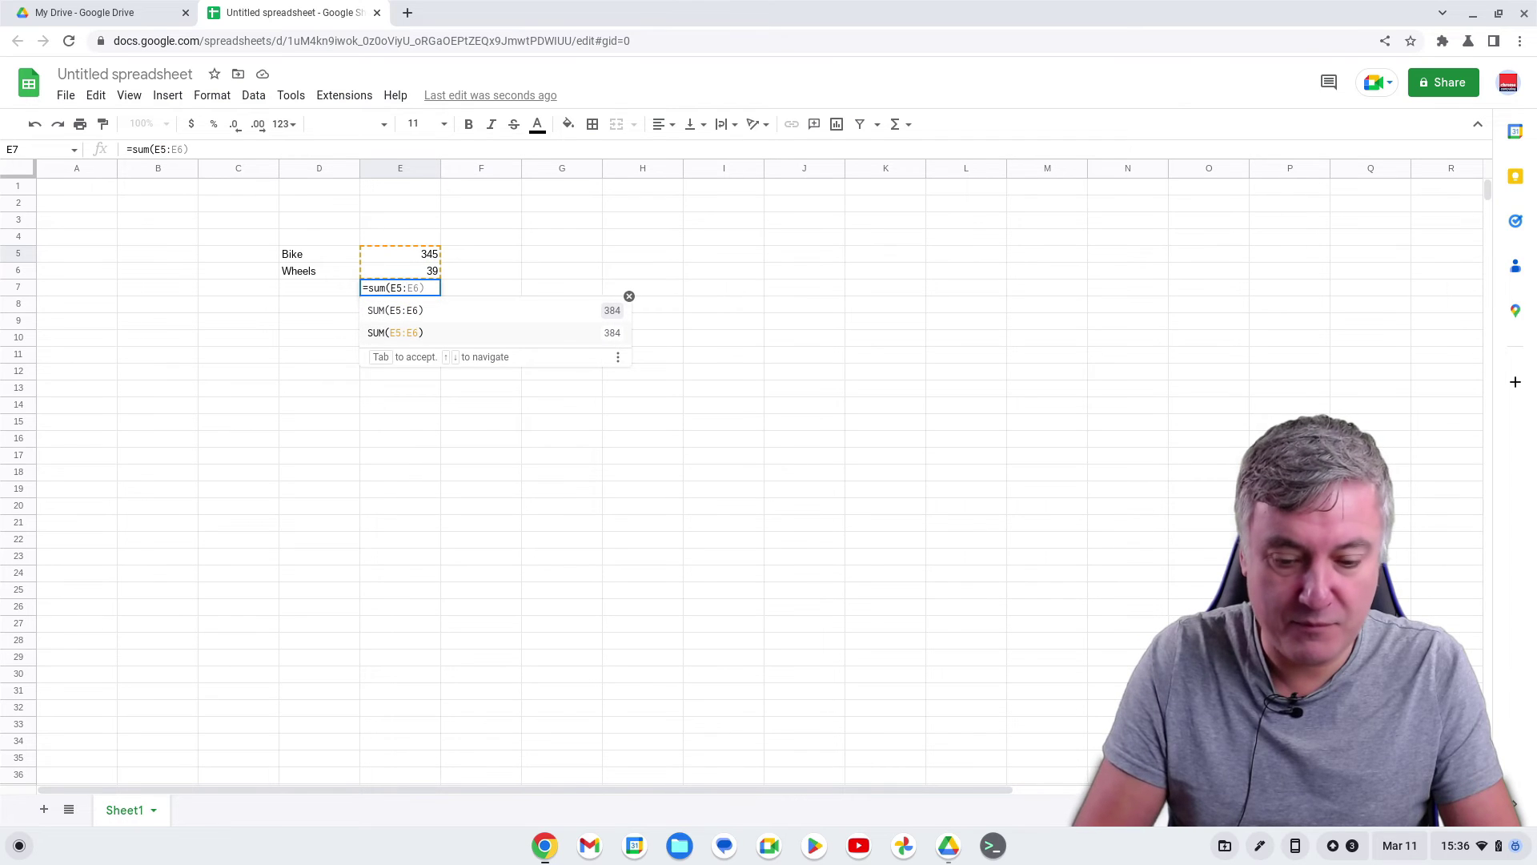
key(Return)
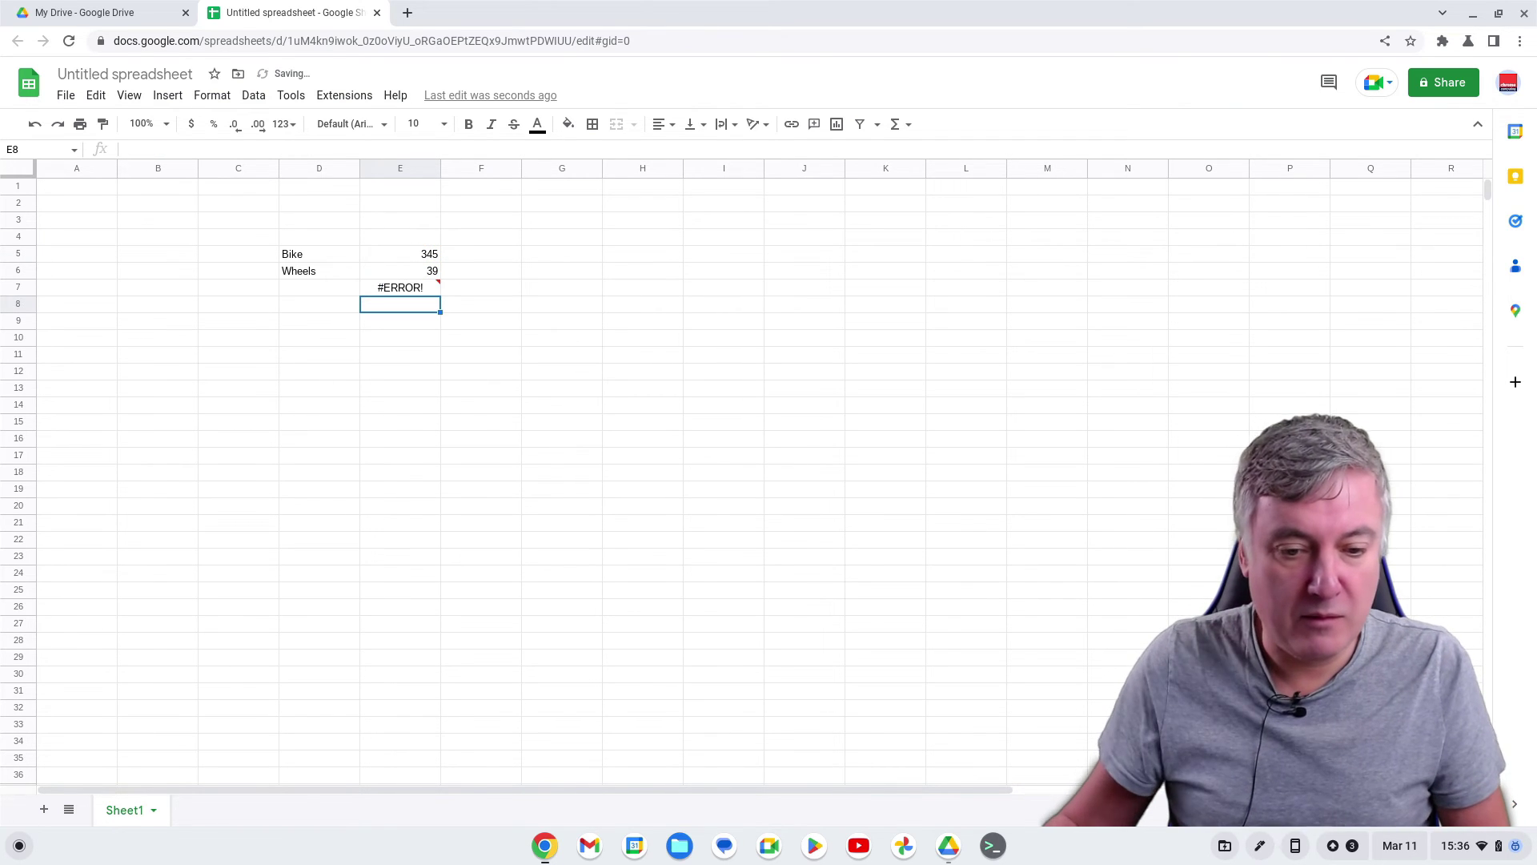
click(404, 288)
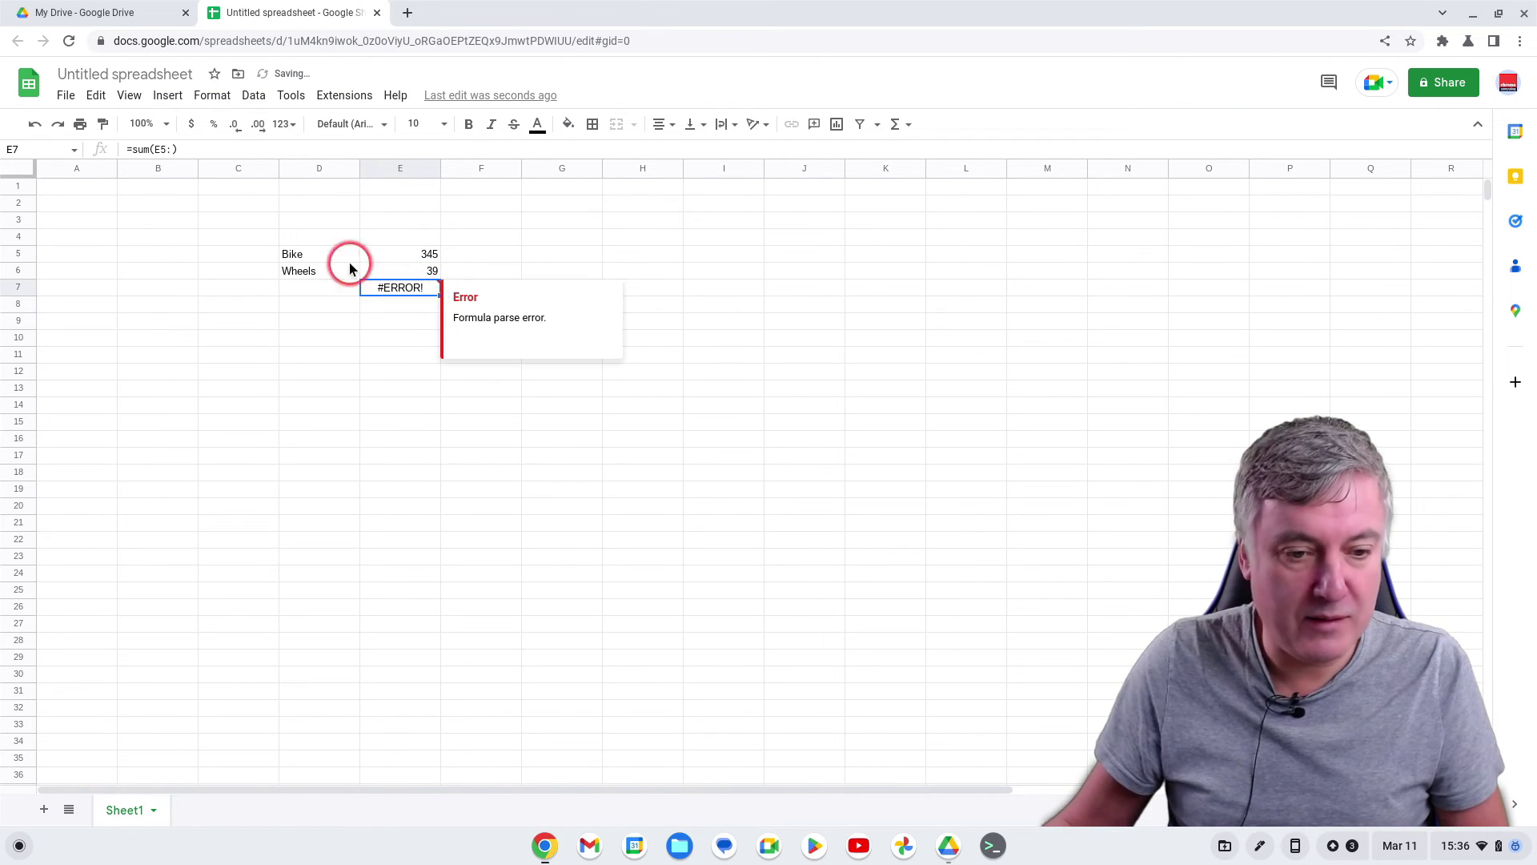
click(172, 149)
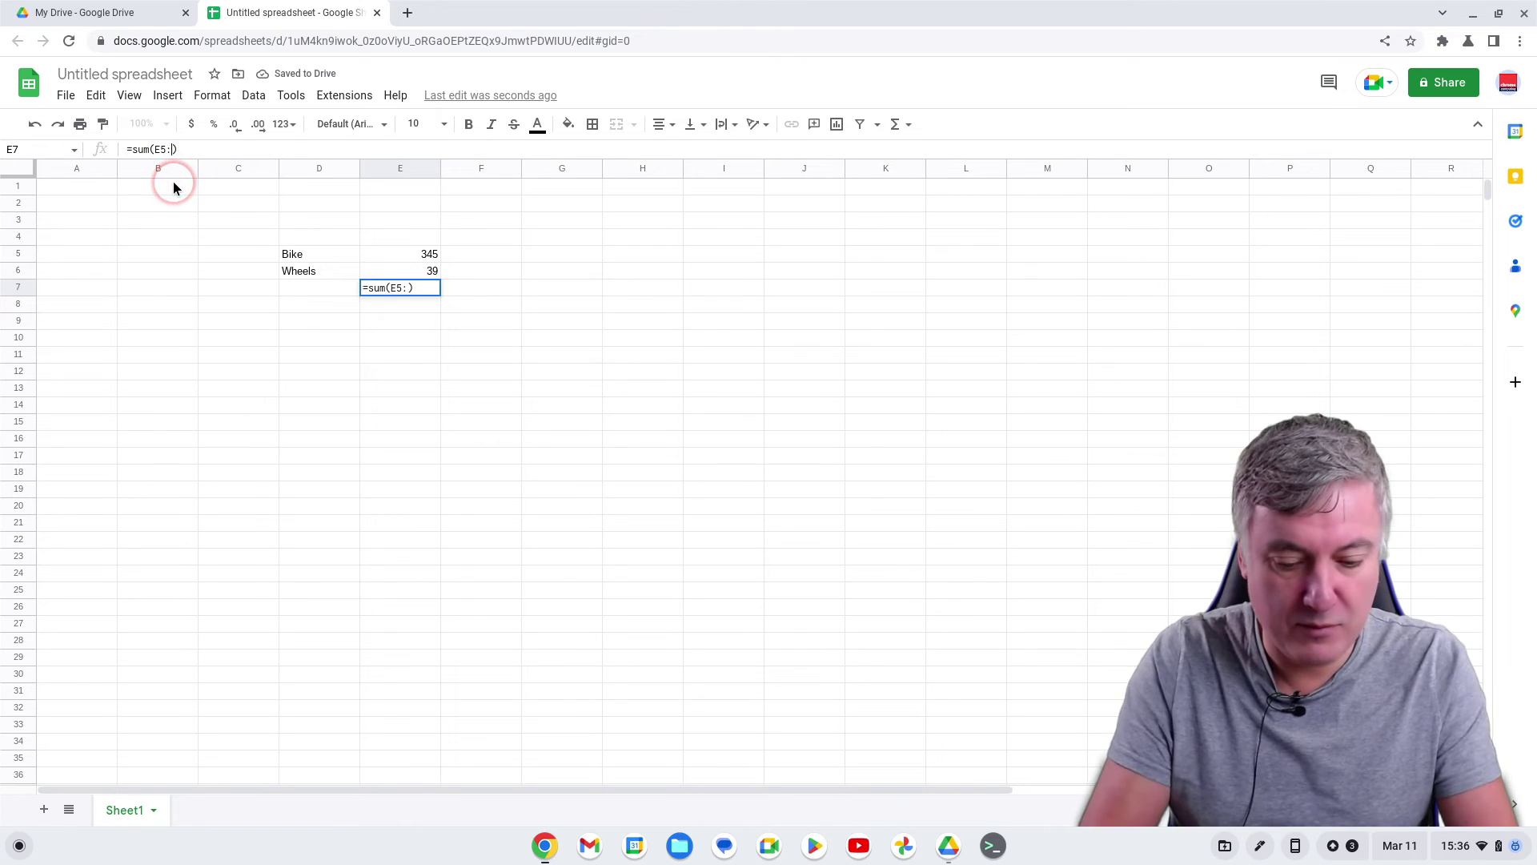
text(E6)
key(Return)
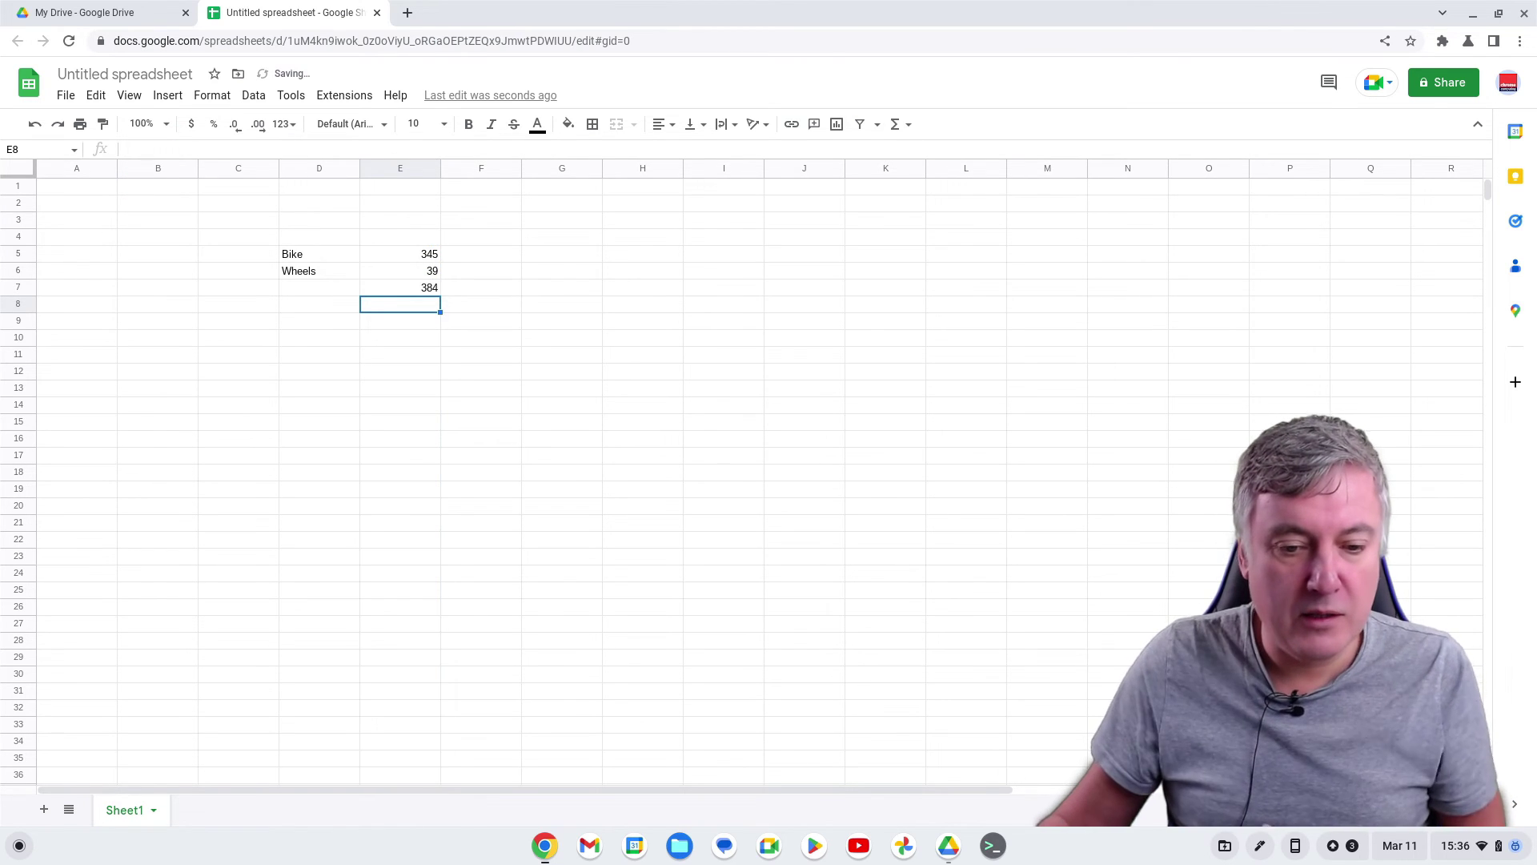
click(263, 233)
click(366, 206)
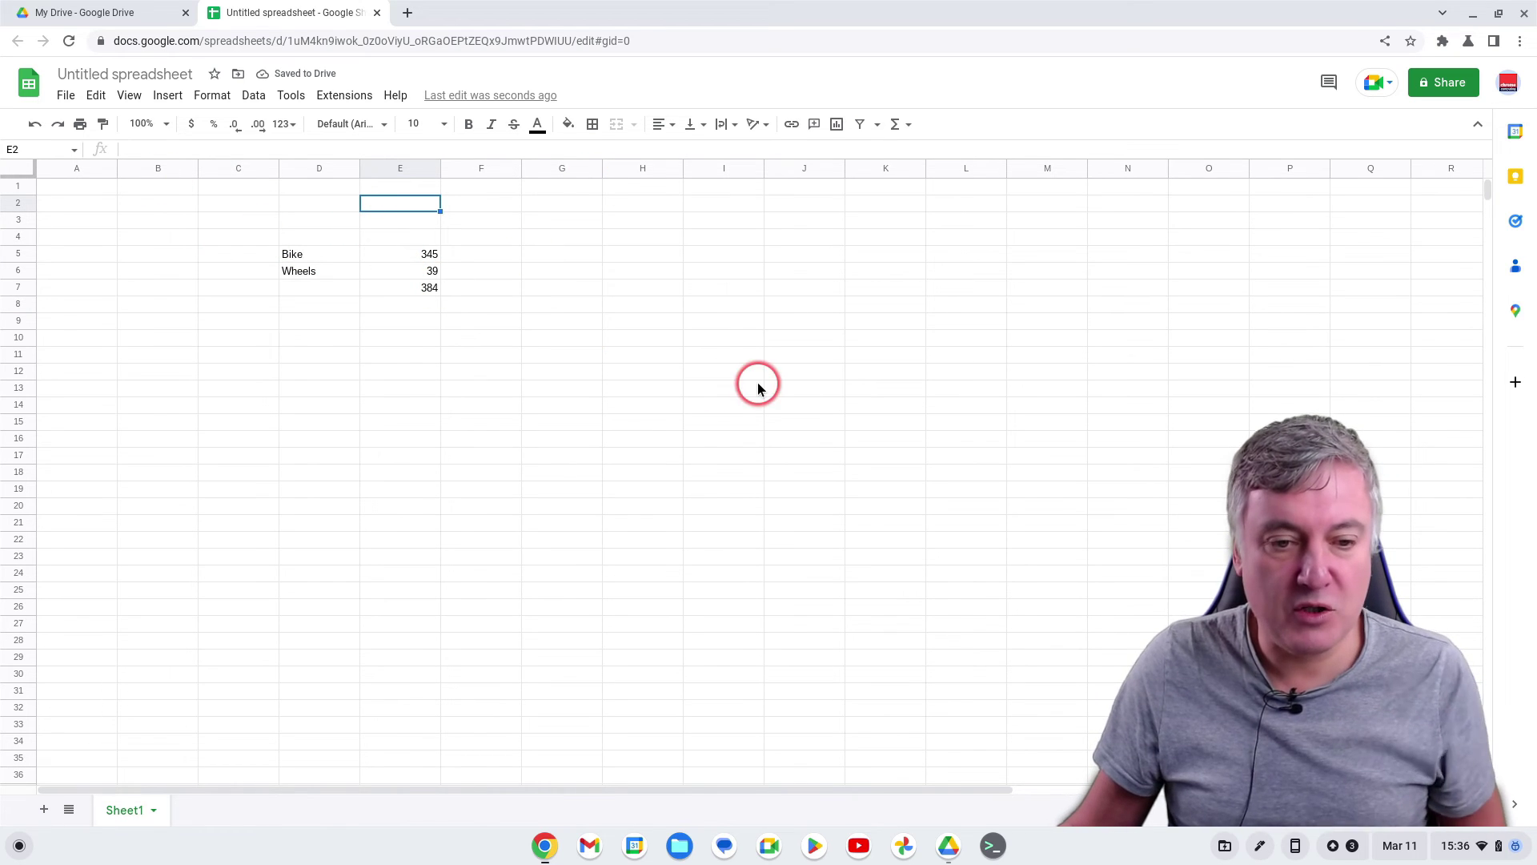
Rename the spreadsheet to 'Test Sheet'
click(121, 77)
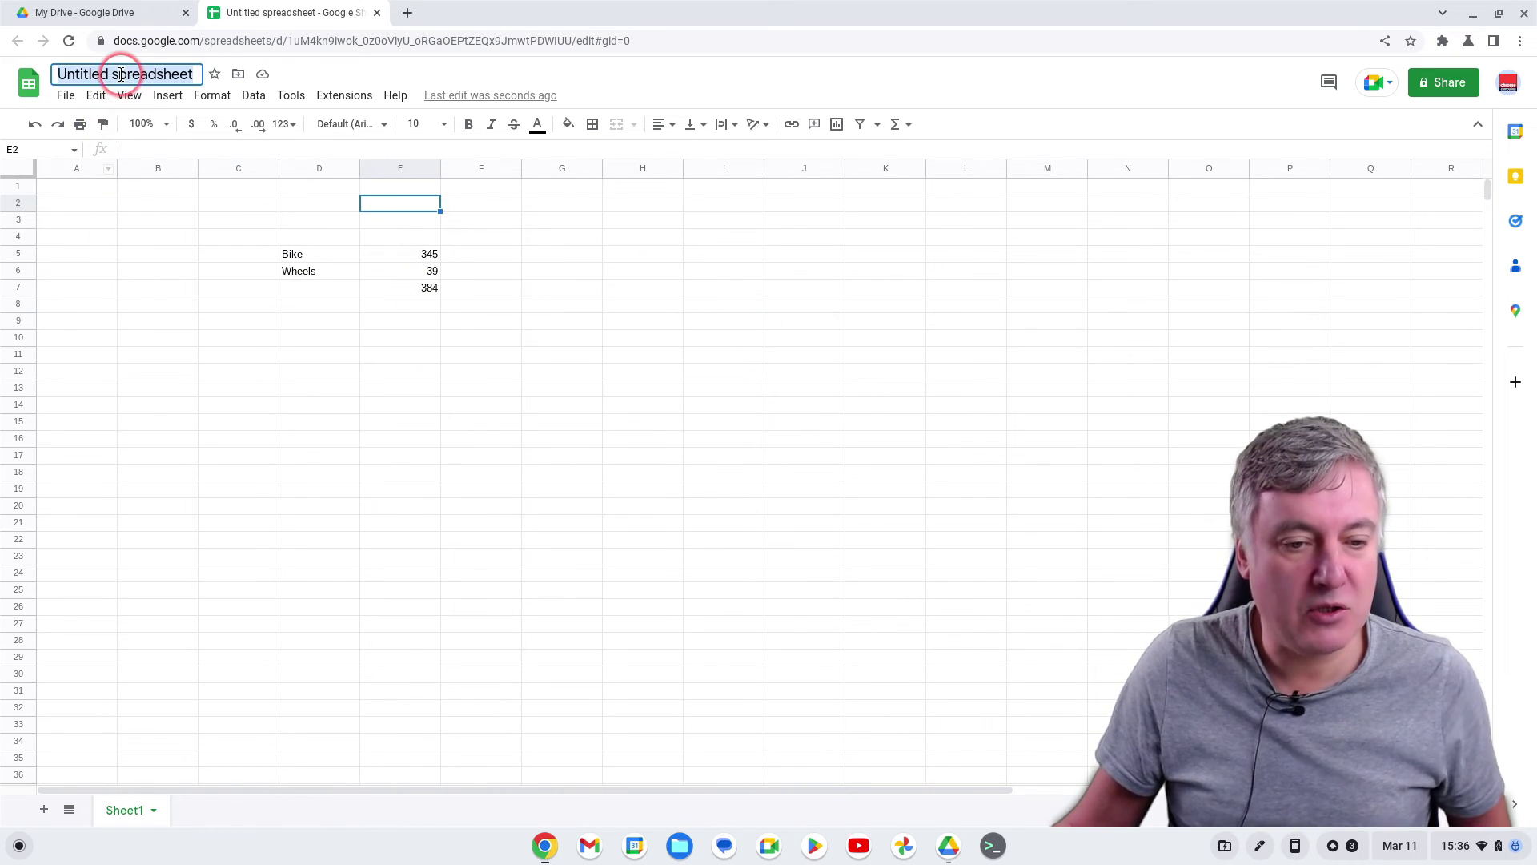
text(Test Sheet)
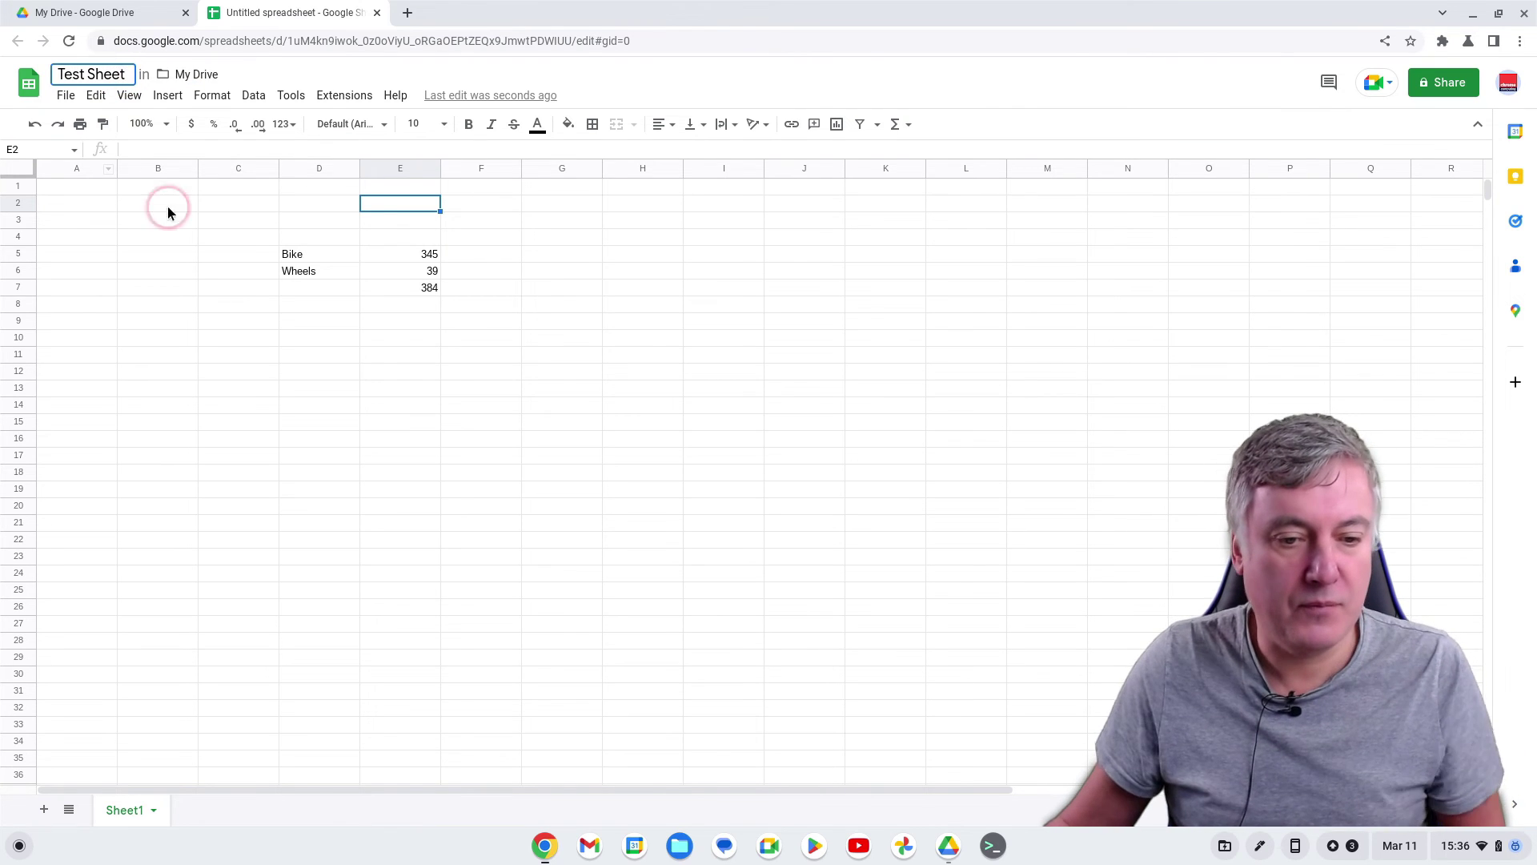
click(378, 368)
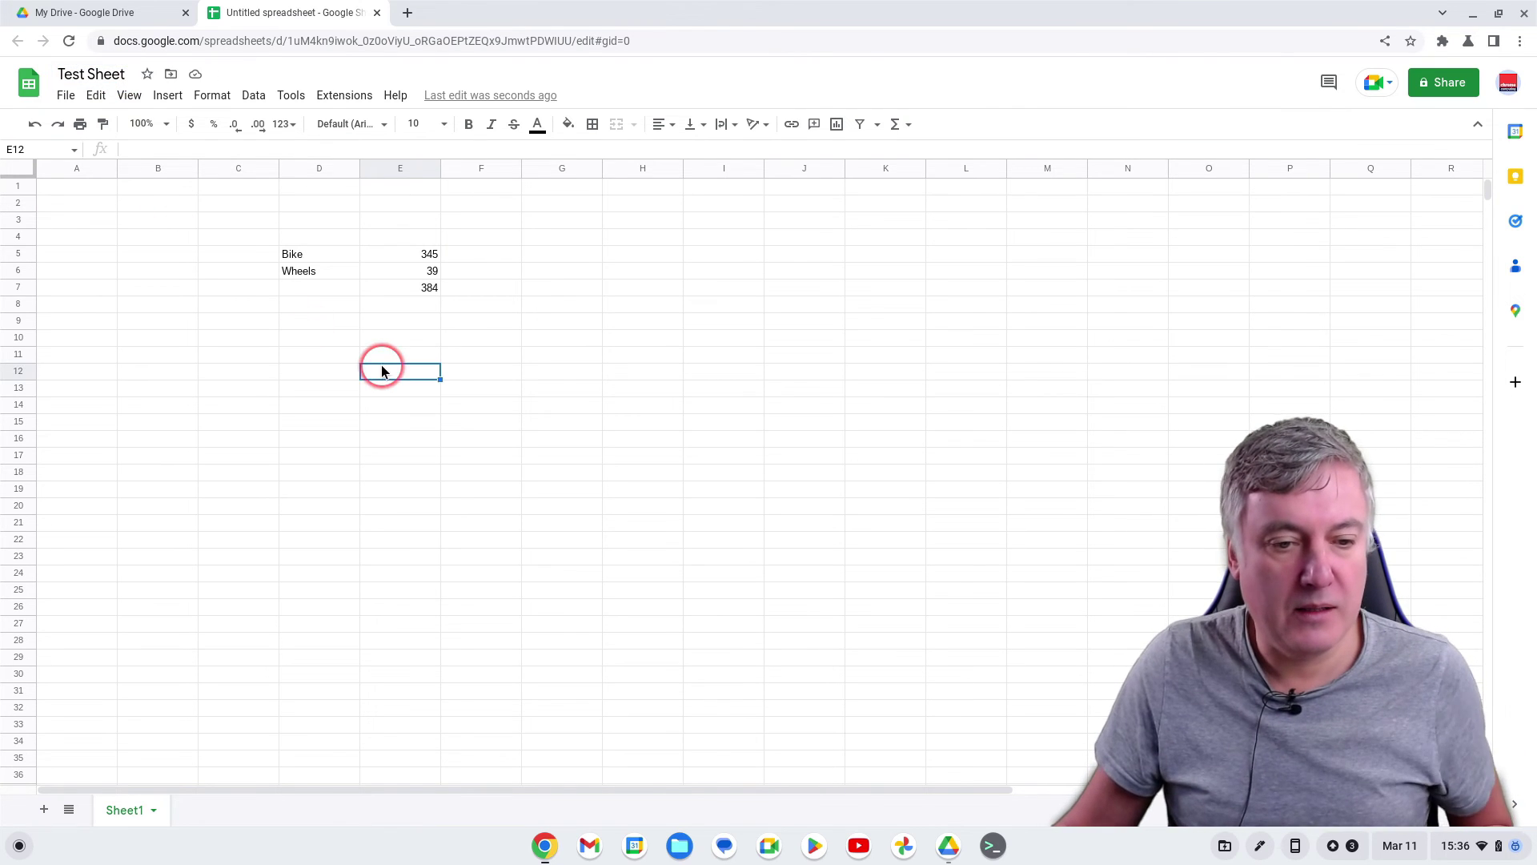
Close the Test Sheet tab and bring the Drive window back
click(378, 12)
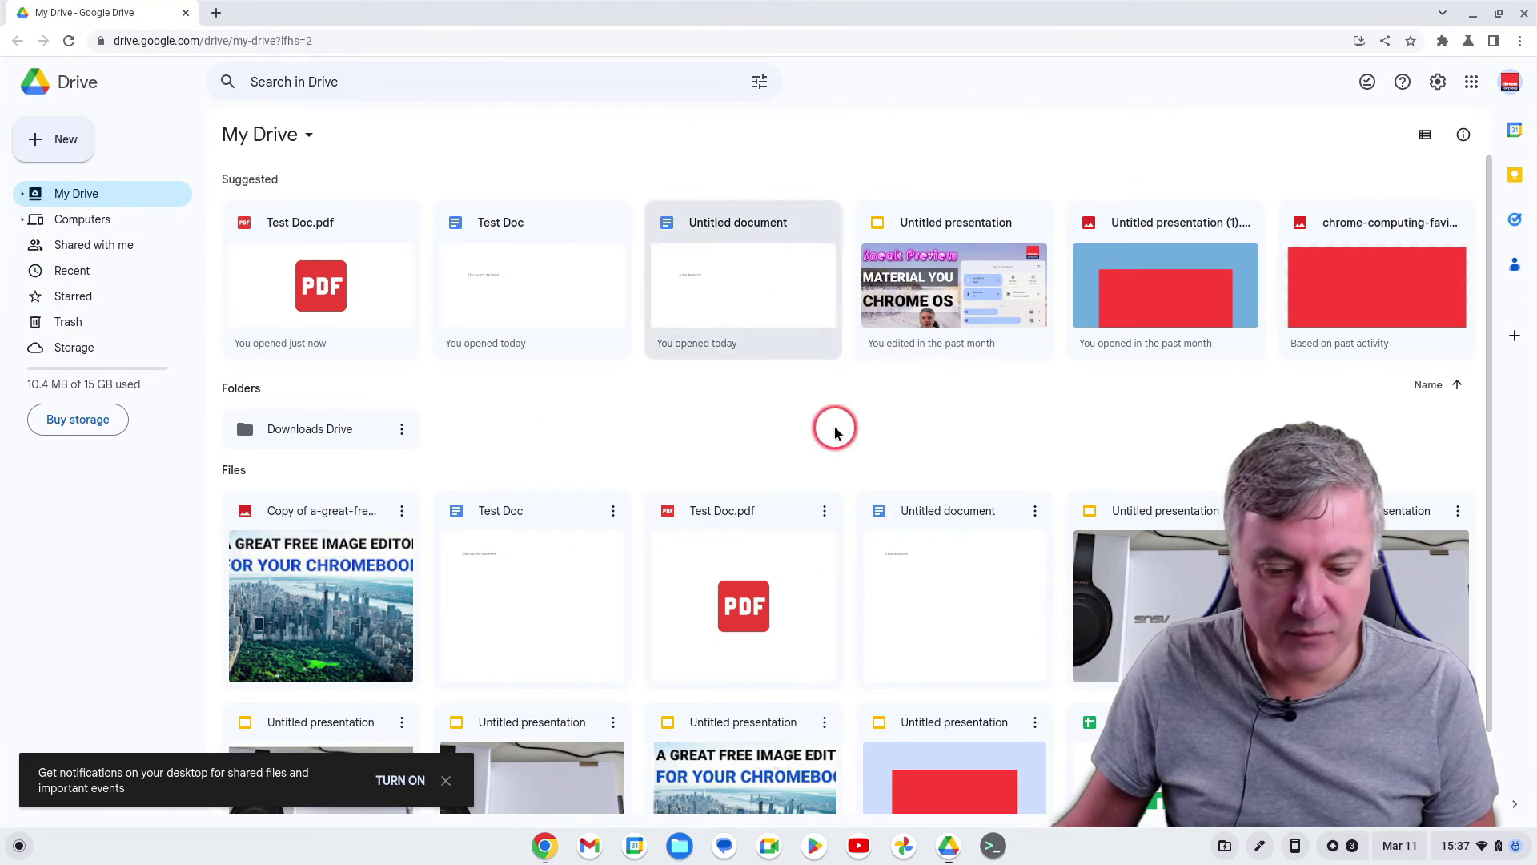
click(963, 856)
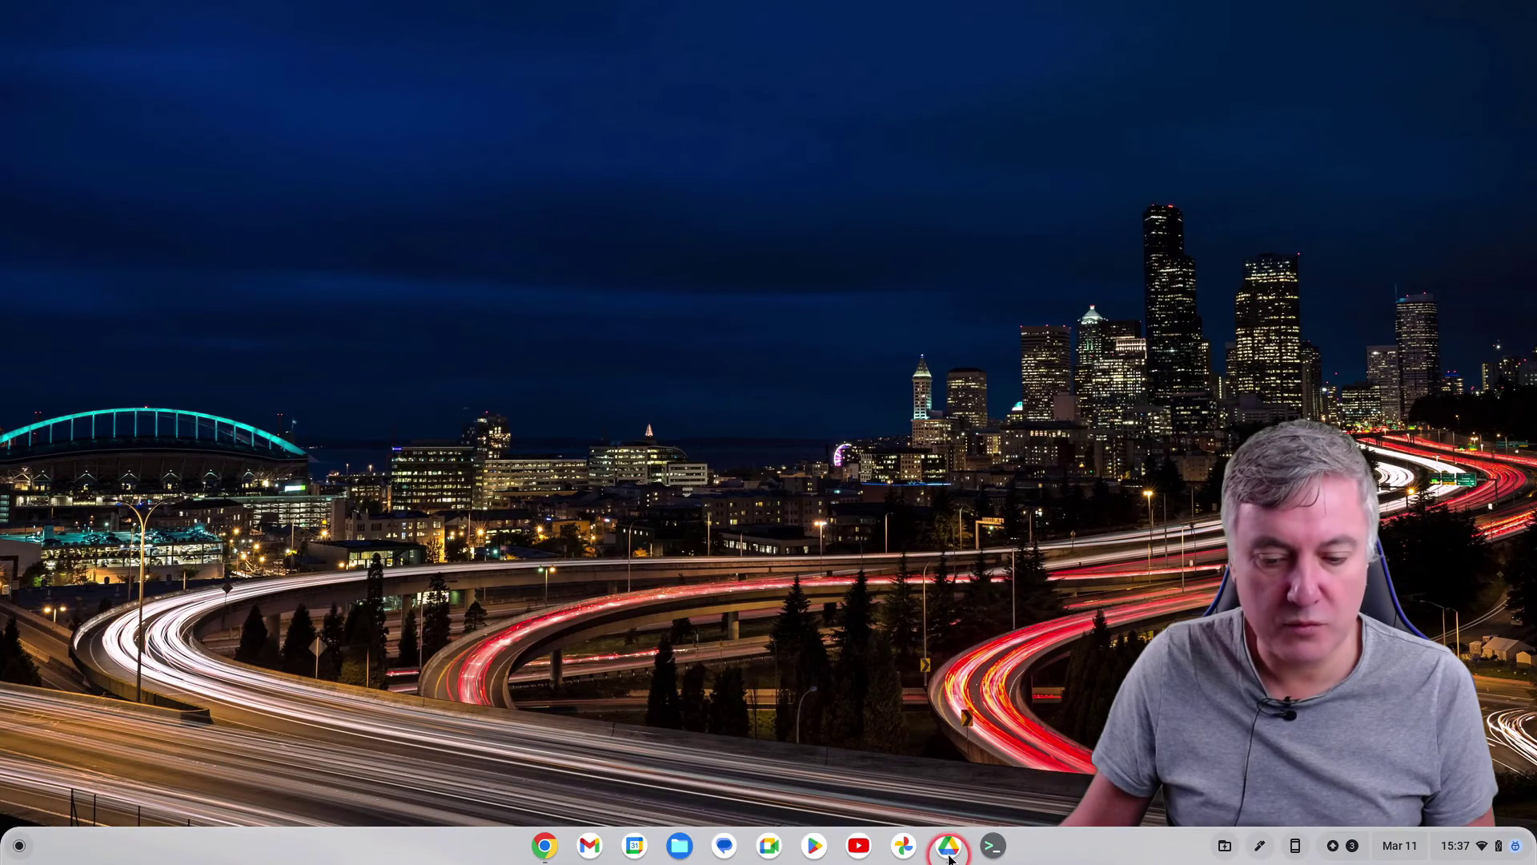
click(953, 847)
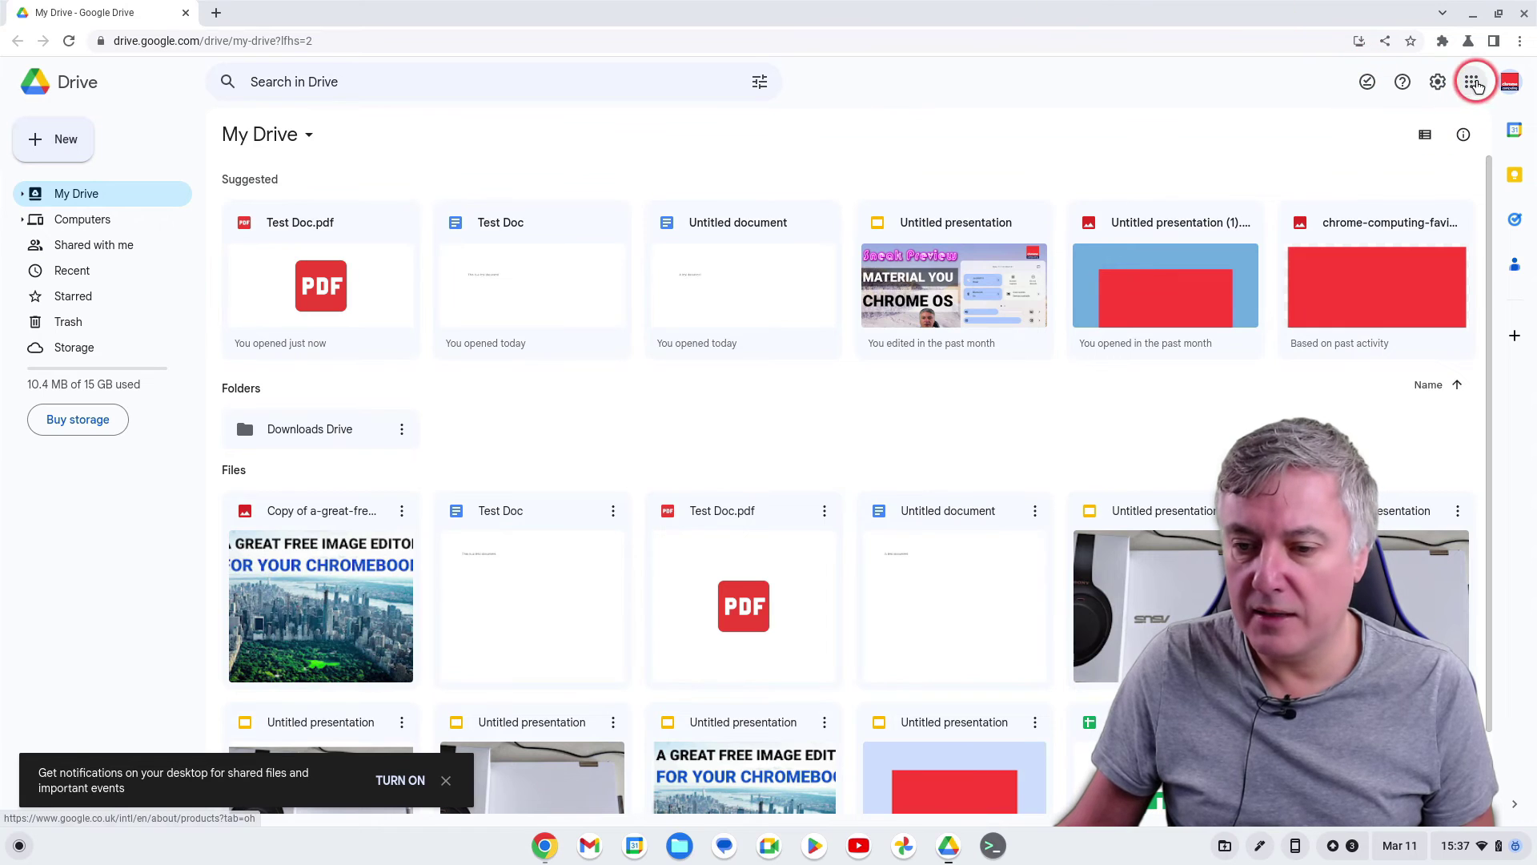
Launch Password Protect for Google Documents from the Google apps grid
click(1471, 81)
scroll(1448, 296, down, 10)
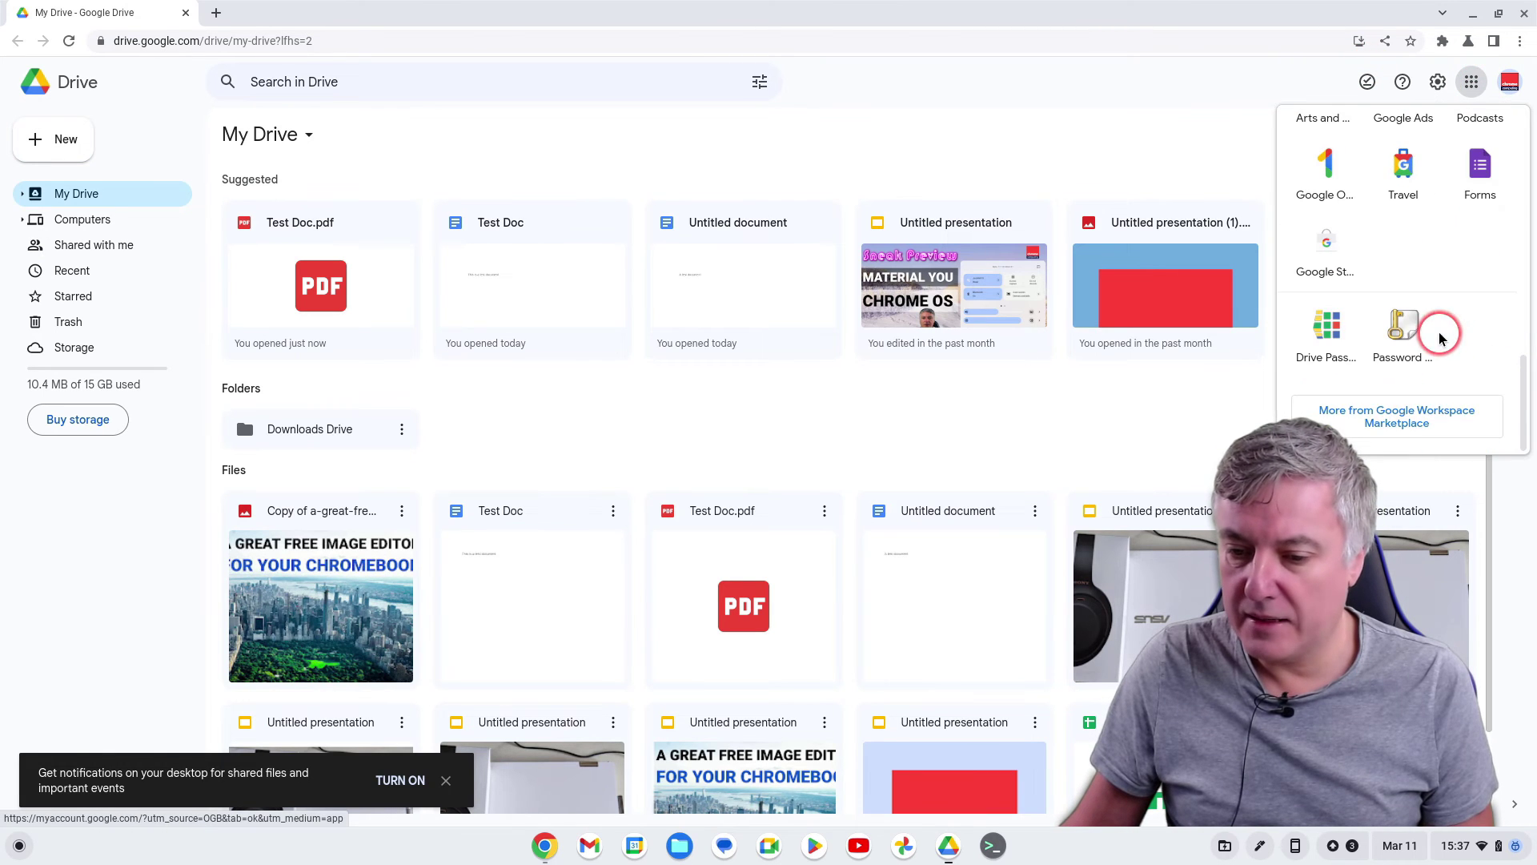
click(1398, 340)
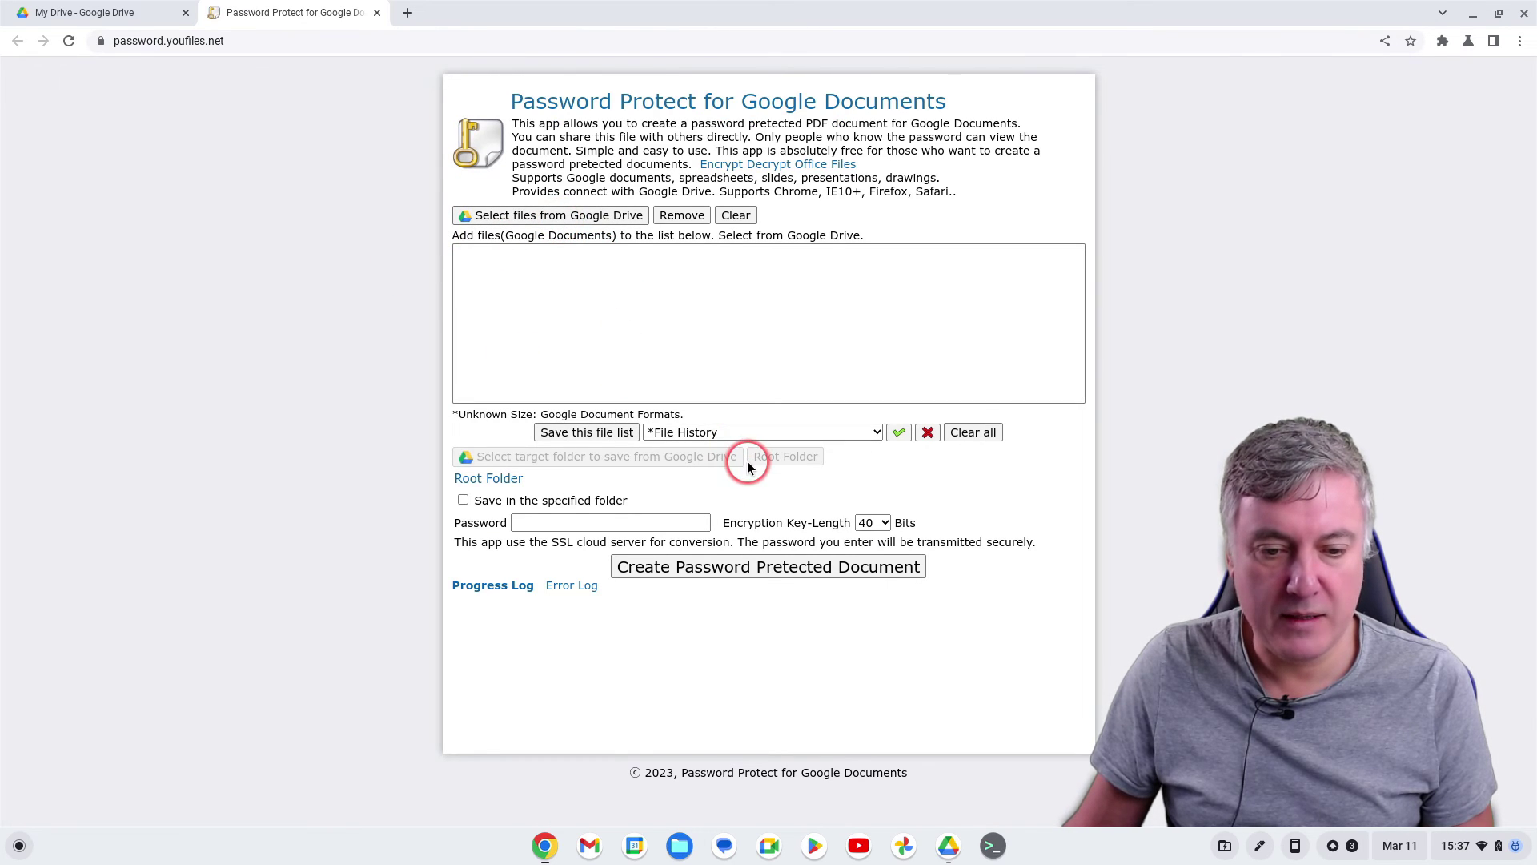
Select Test Sheet from Drive, set a password, and create the protected Test Sheet.pdf
click(596, 305)
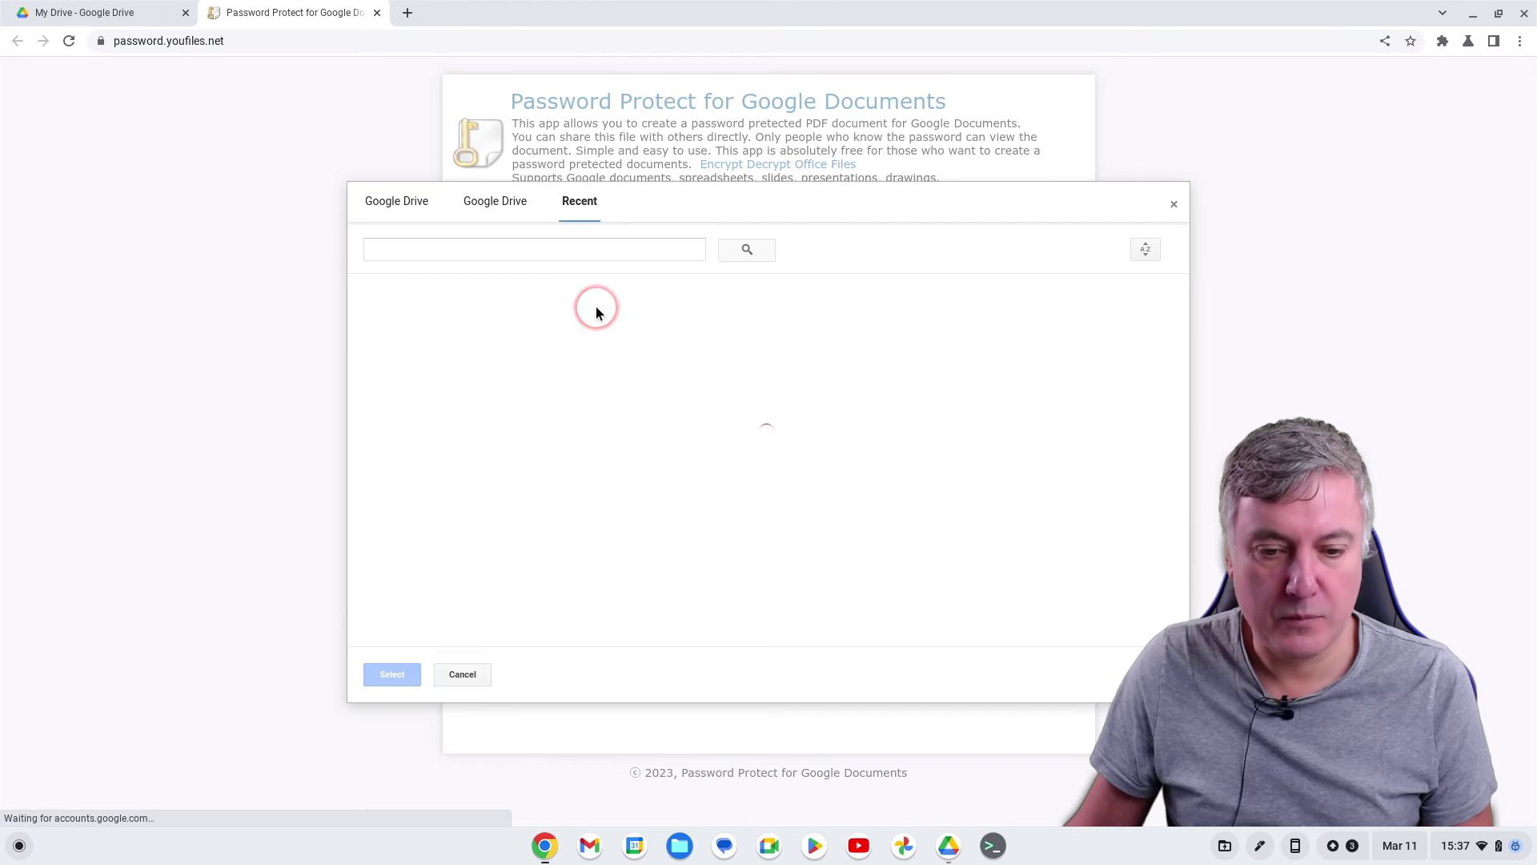
click(418, 322)
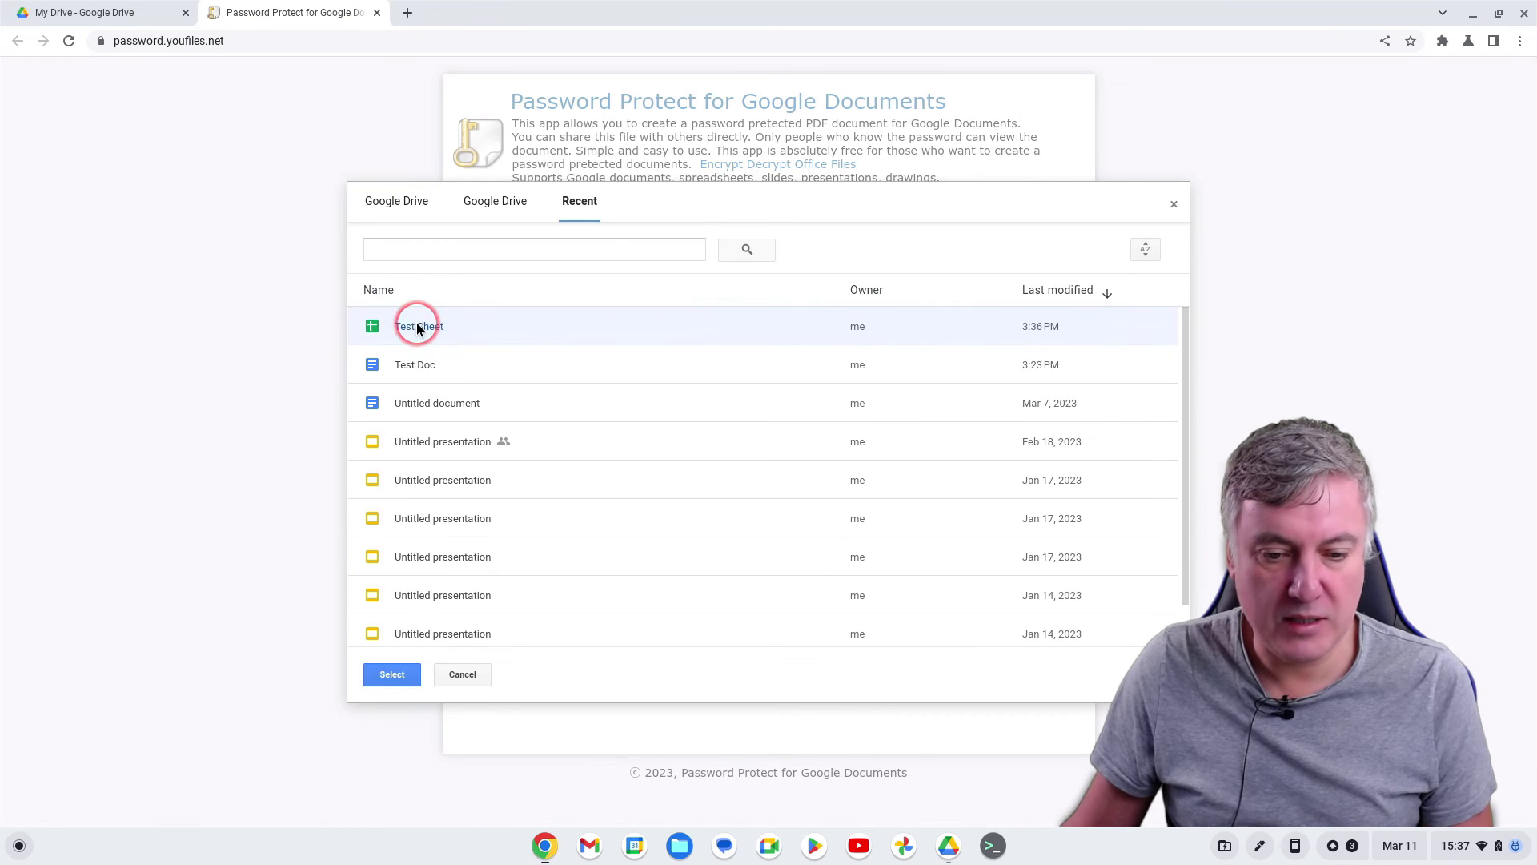
click(392, 674)
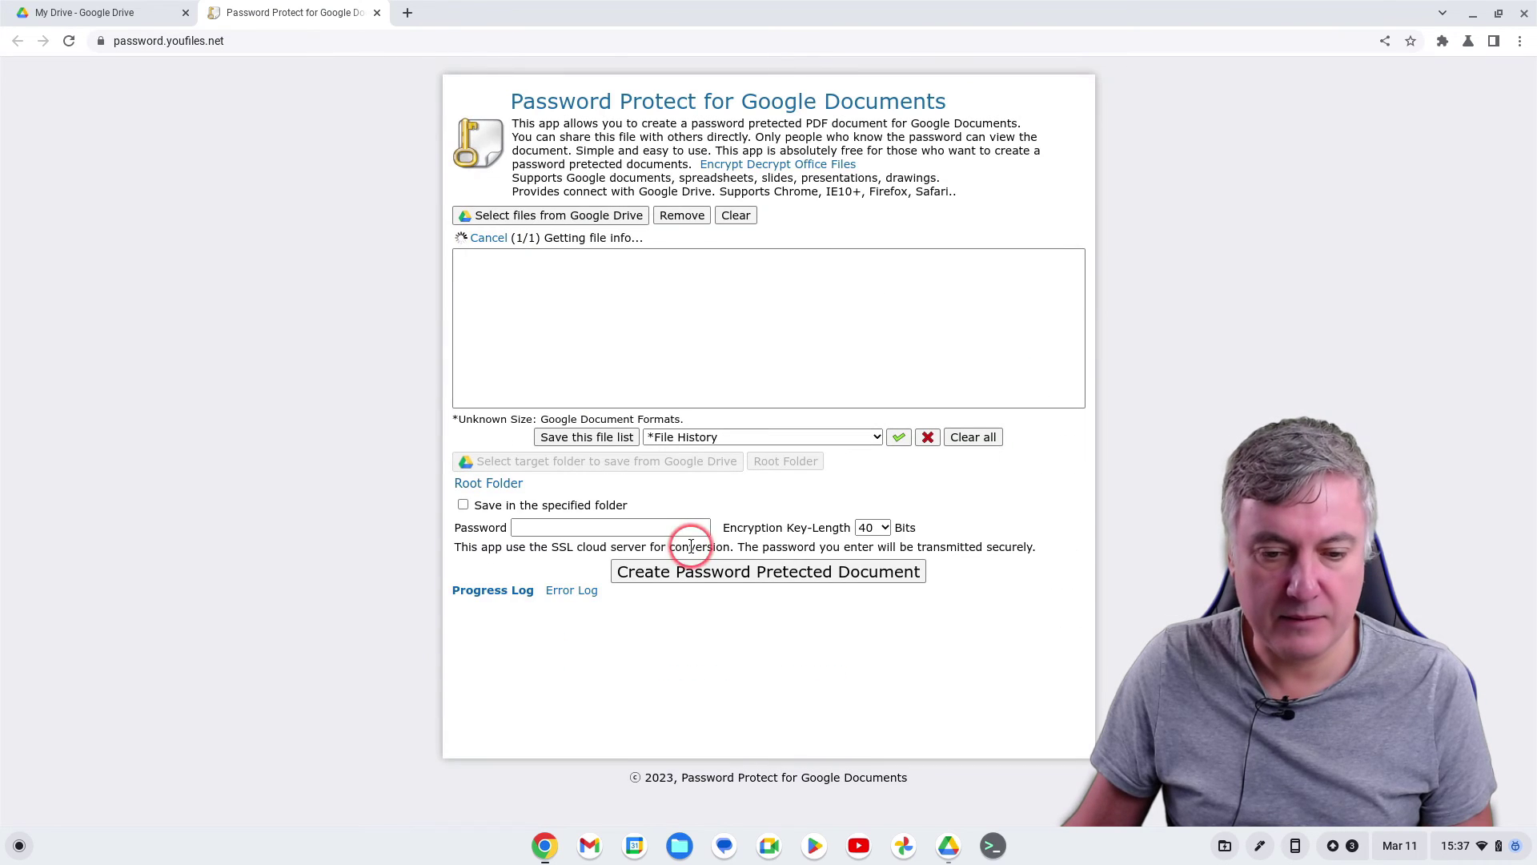
click(568, 522)
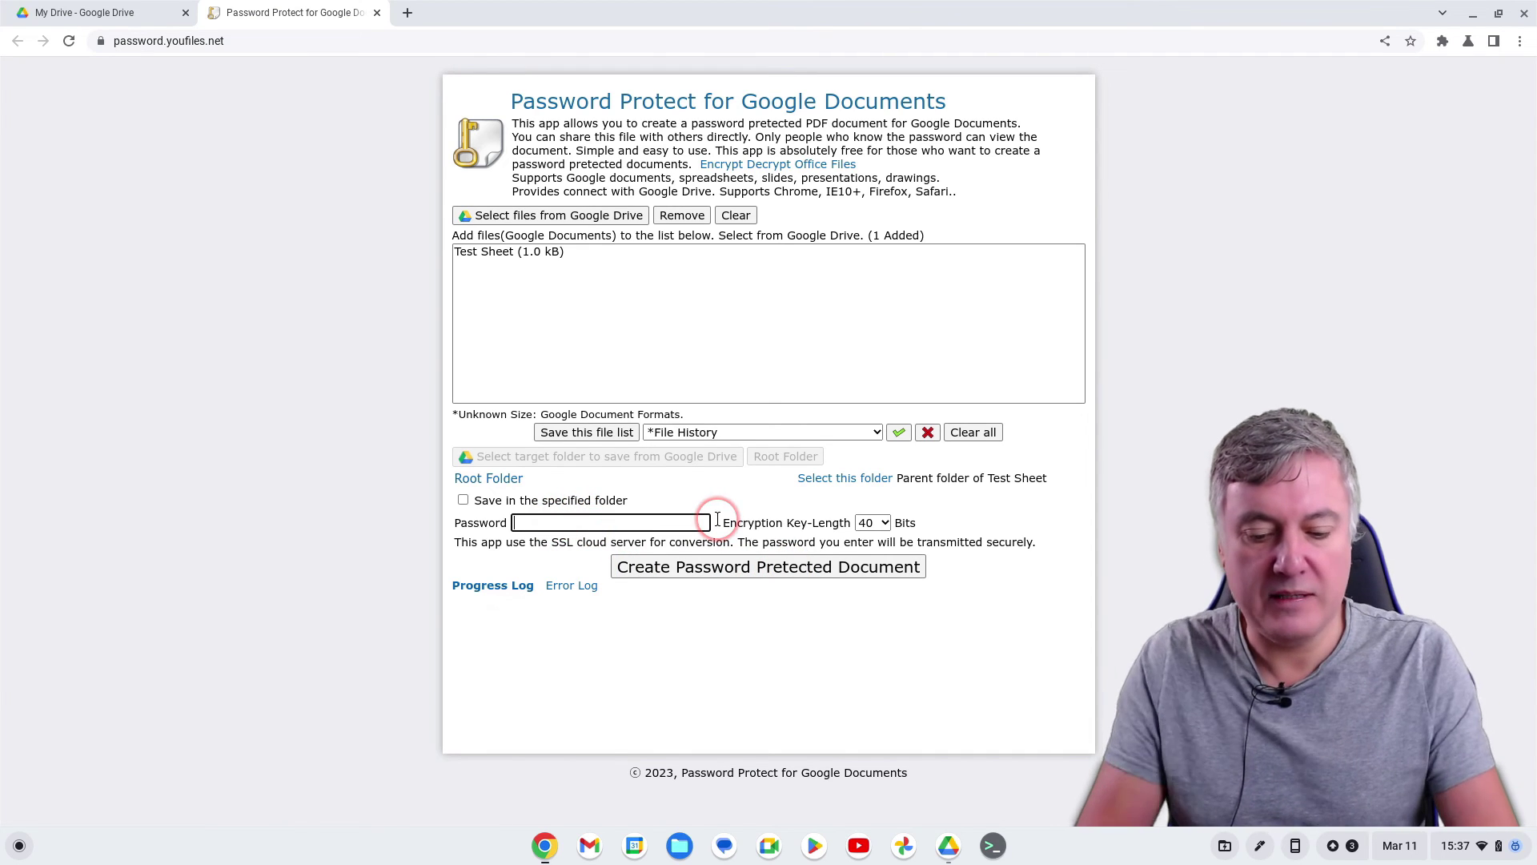
text(test)
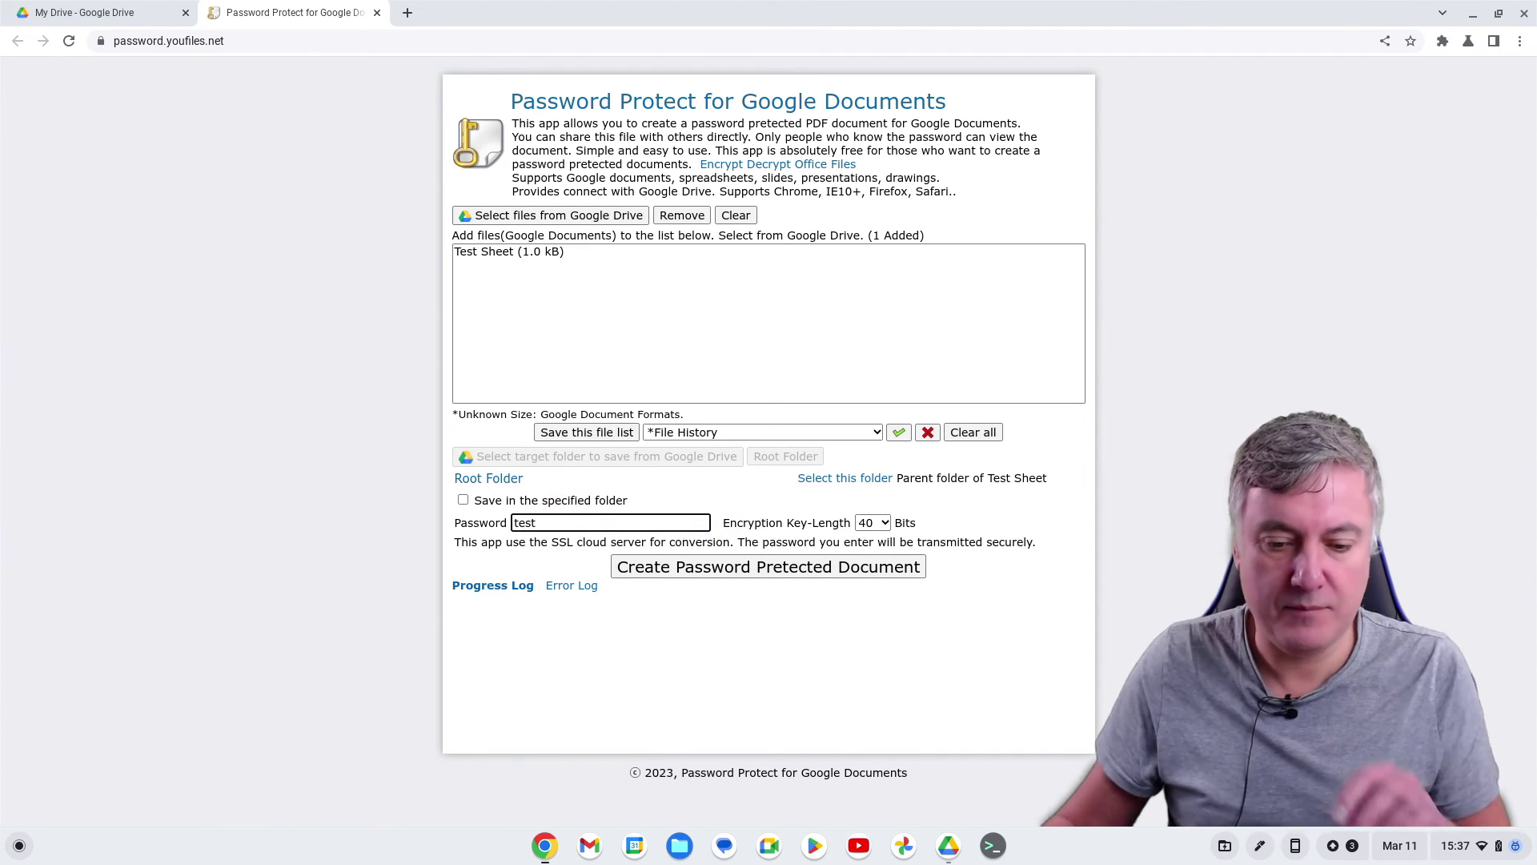
click(835, 567)
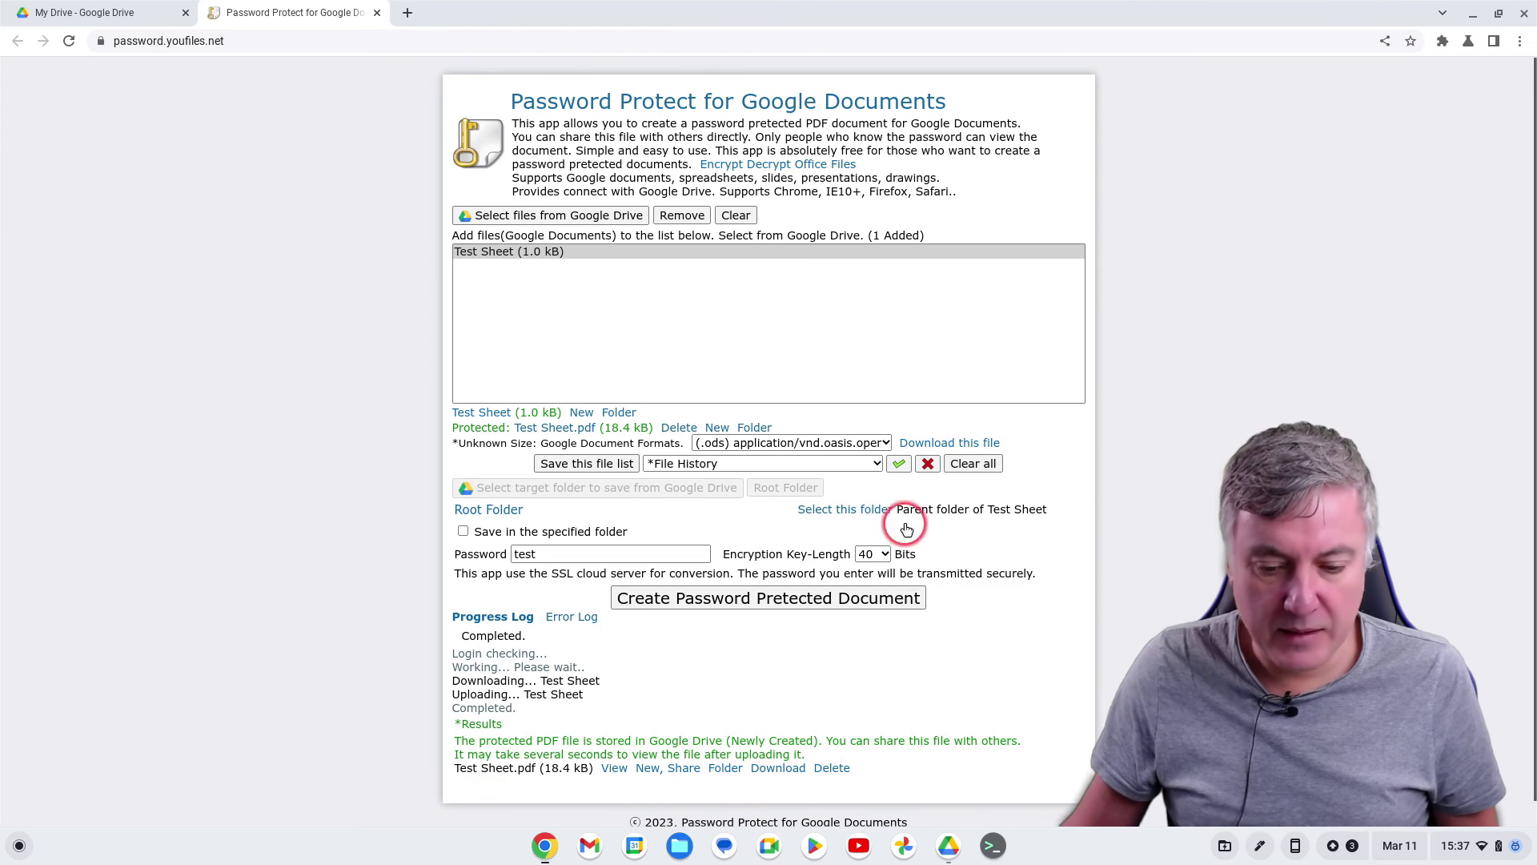
Open Test Doc.pdf in My Drive, unlock it with its password, then close the browser
click(104, 13)
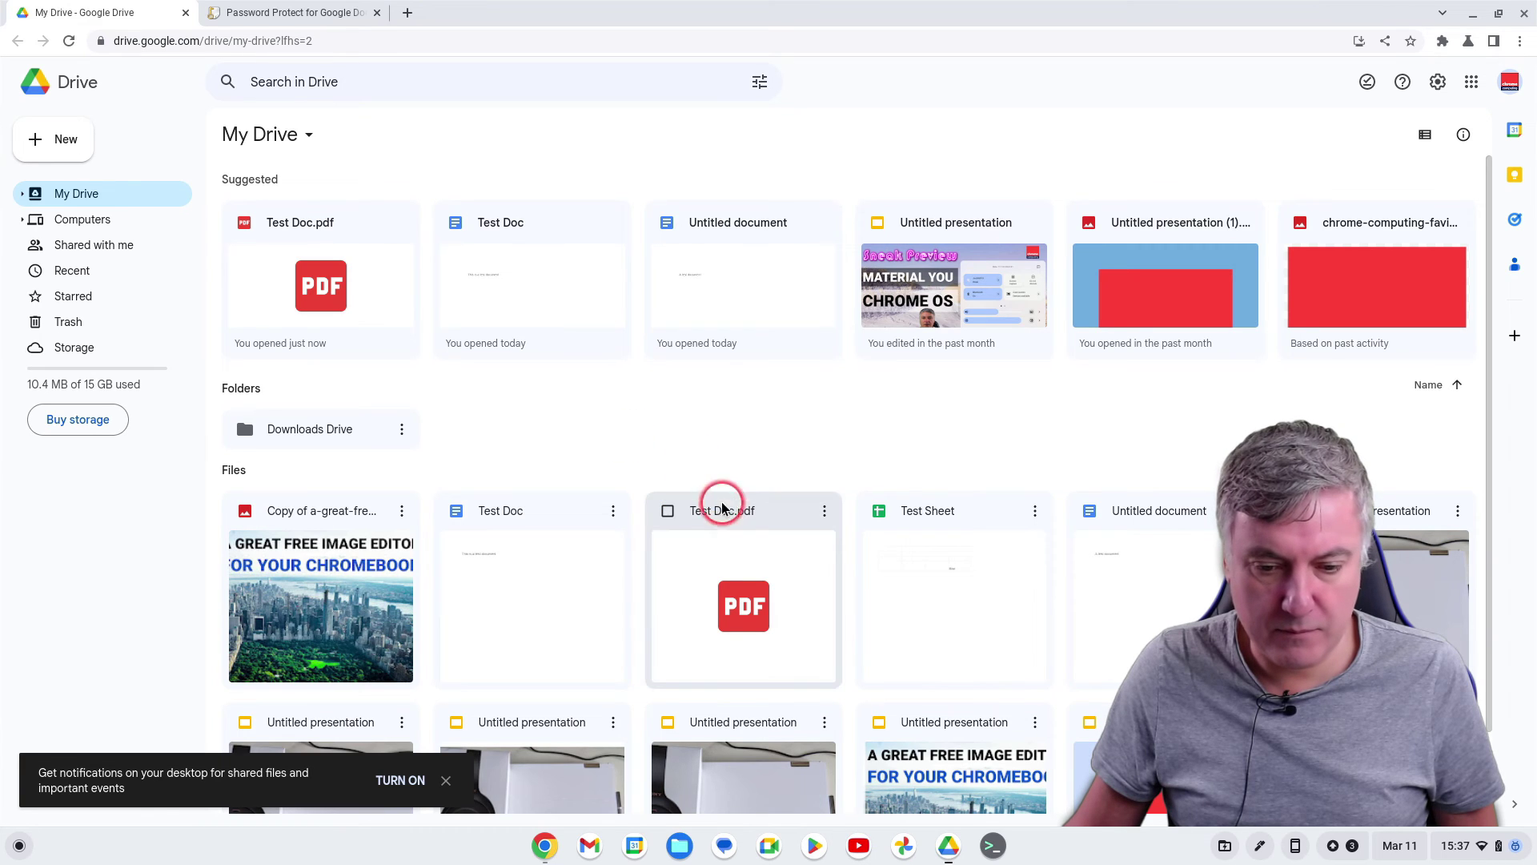
scroll(751, 506, down, 1)
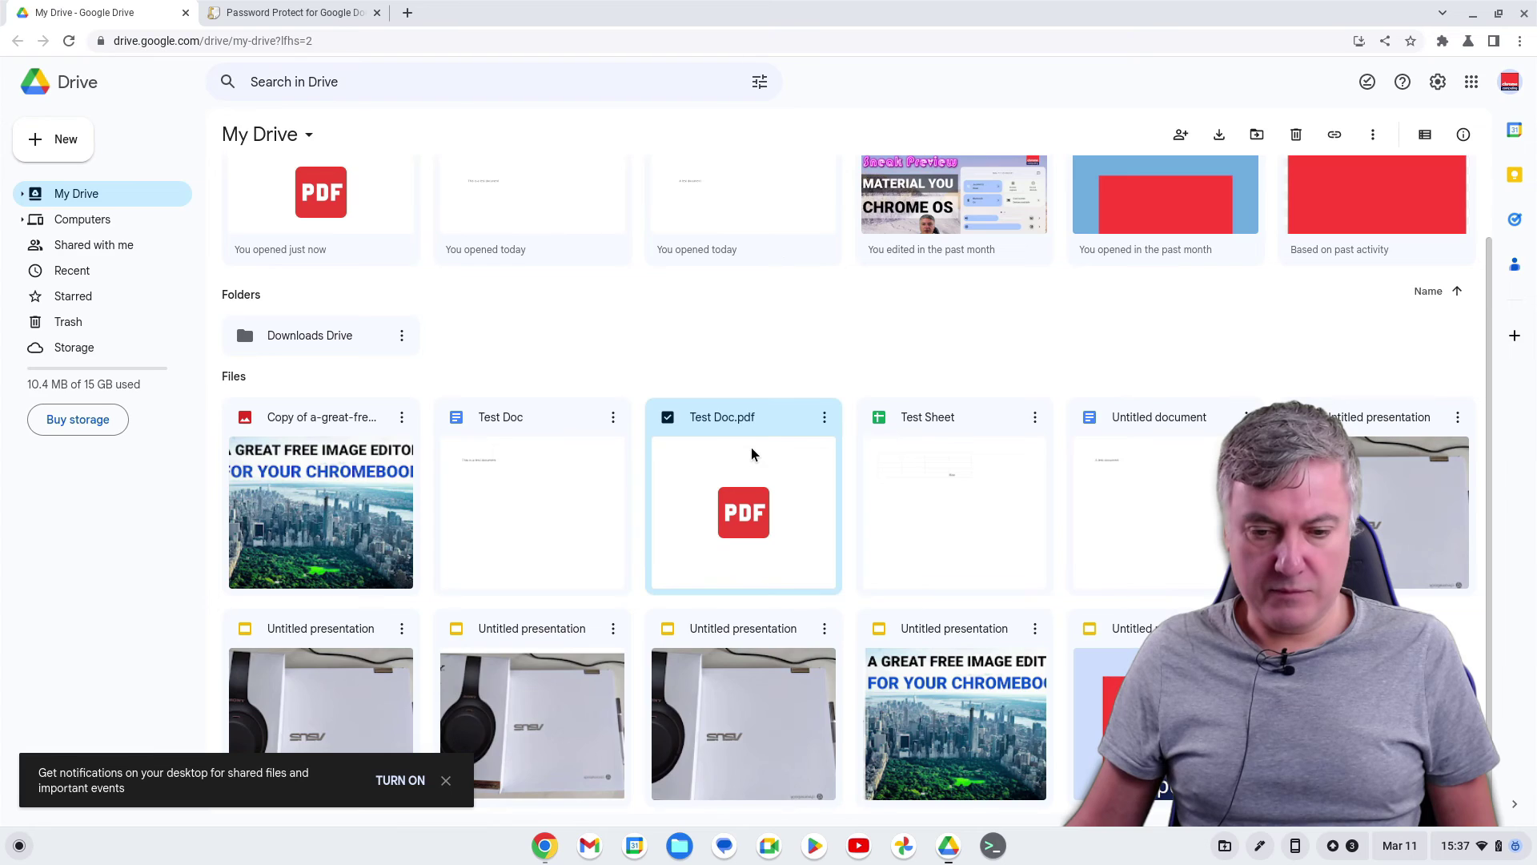
double_click(751, 452)
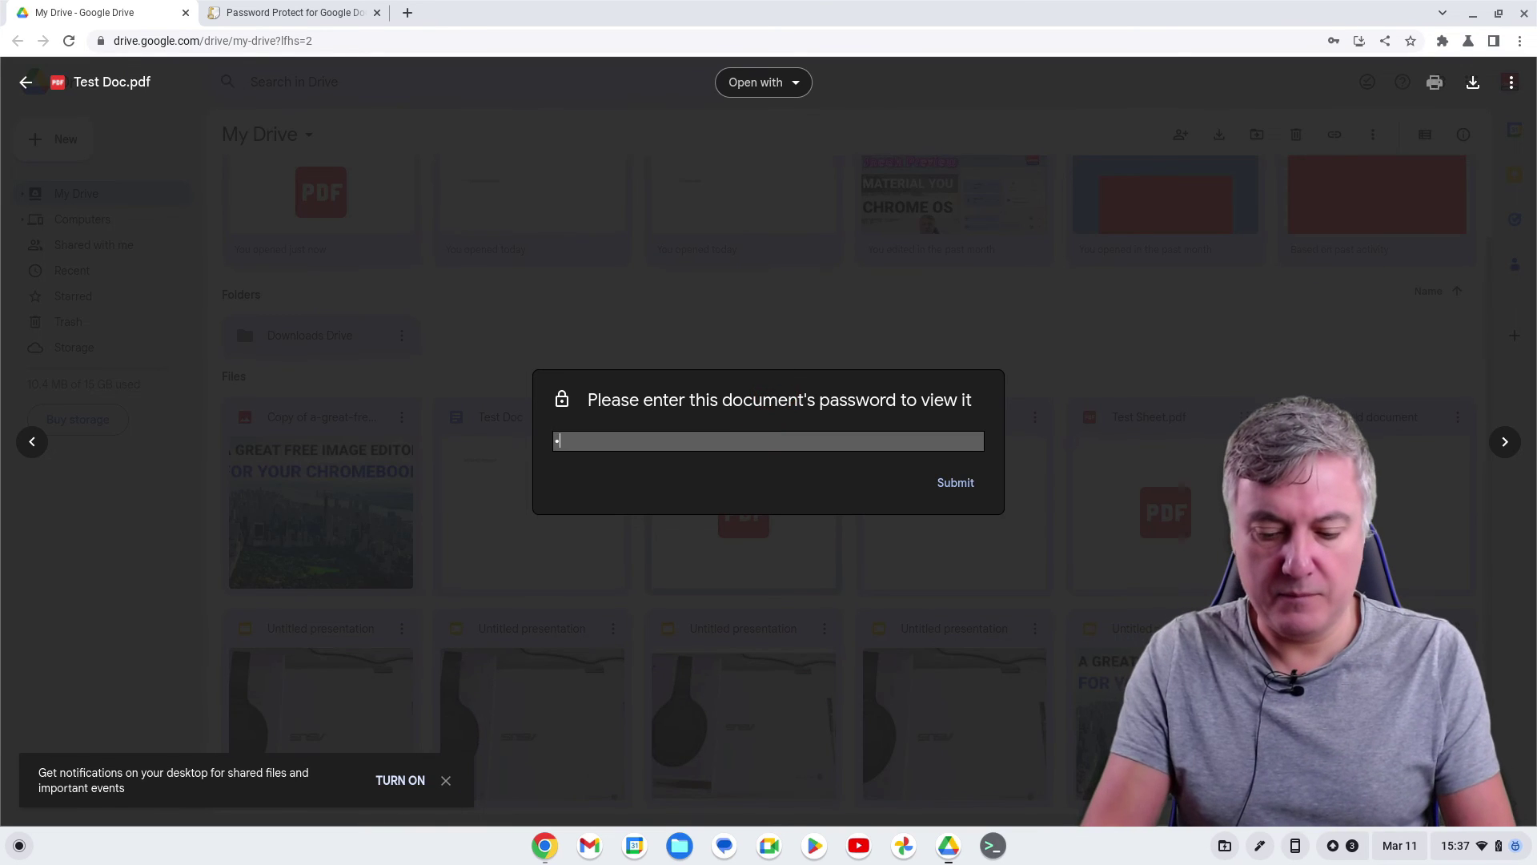
text(test)
key(Return)
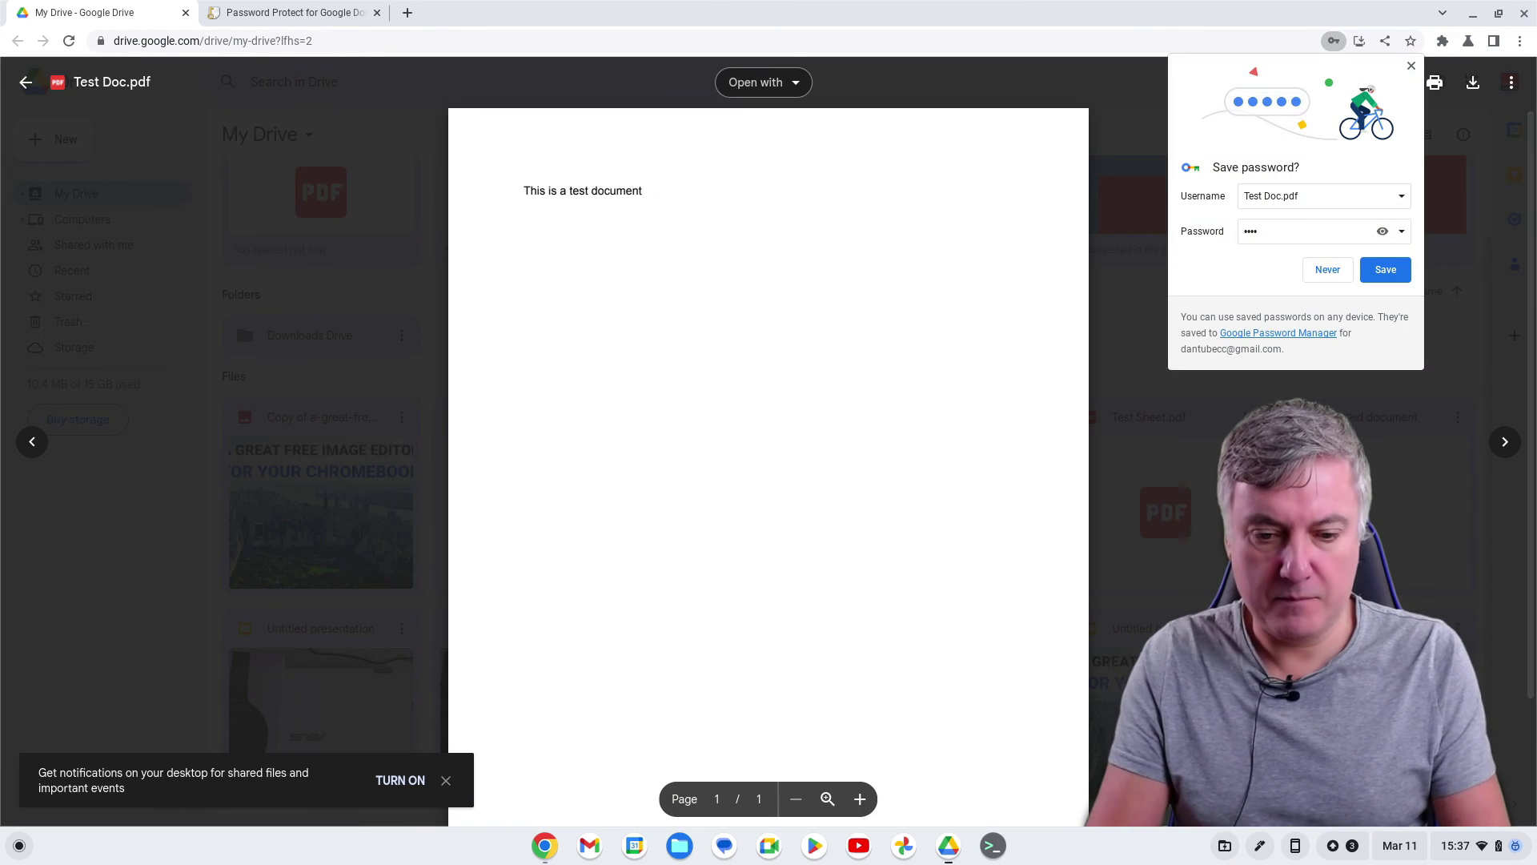
click(184, 14)
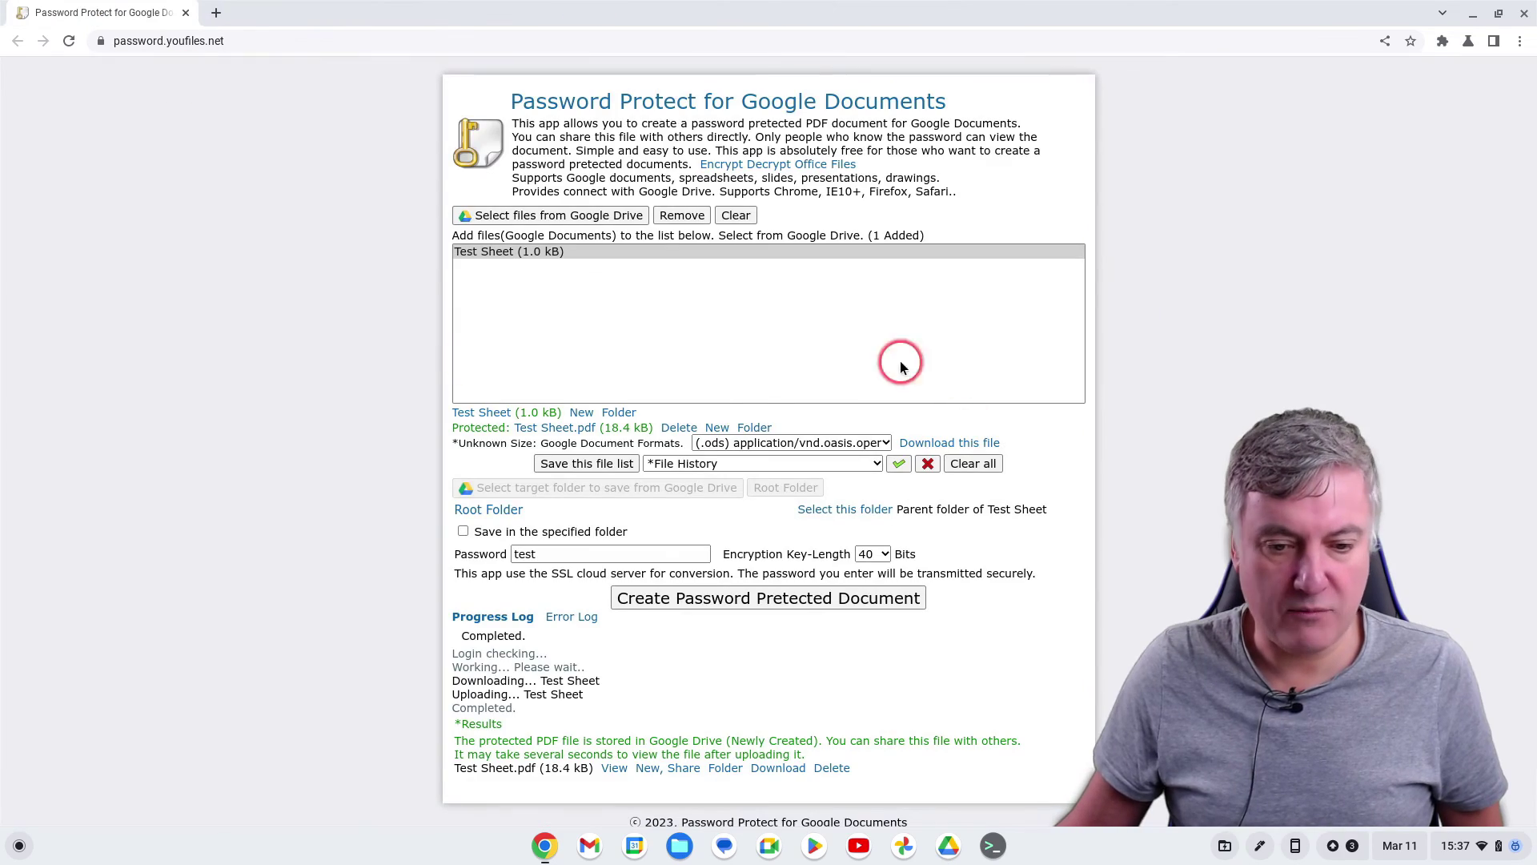
click(1519, 12)
Reopen Drive, unlock Test Sheet.pdf without saving the password, then close the Drive tab
click(947, 849)
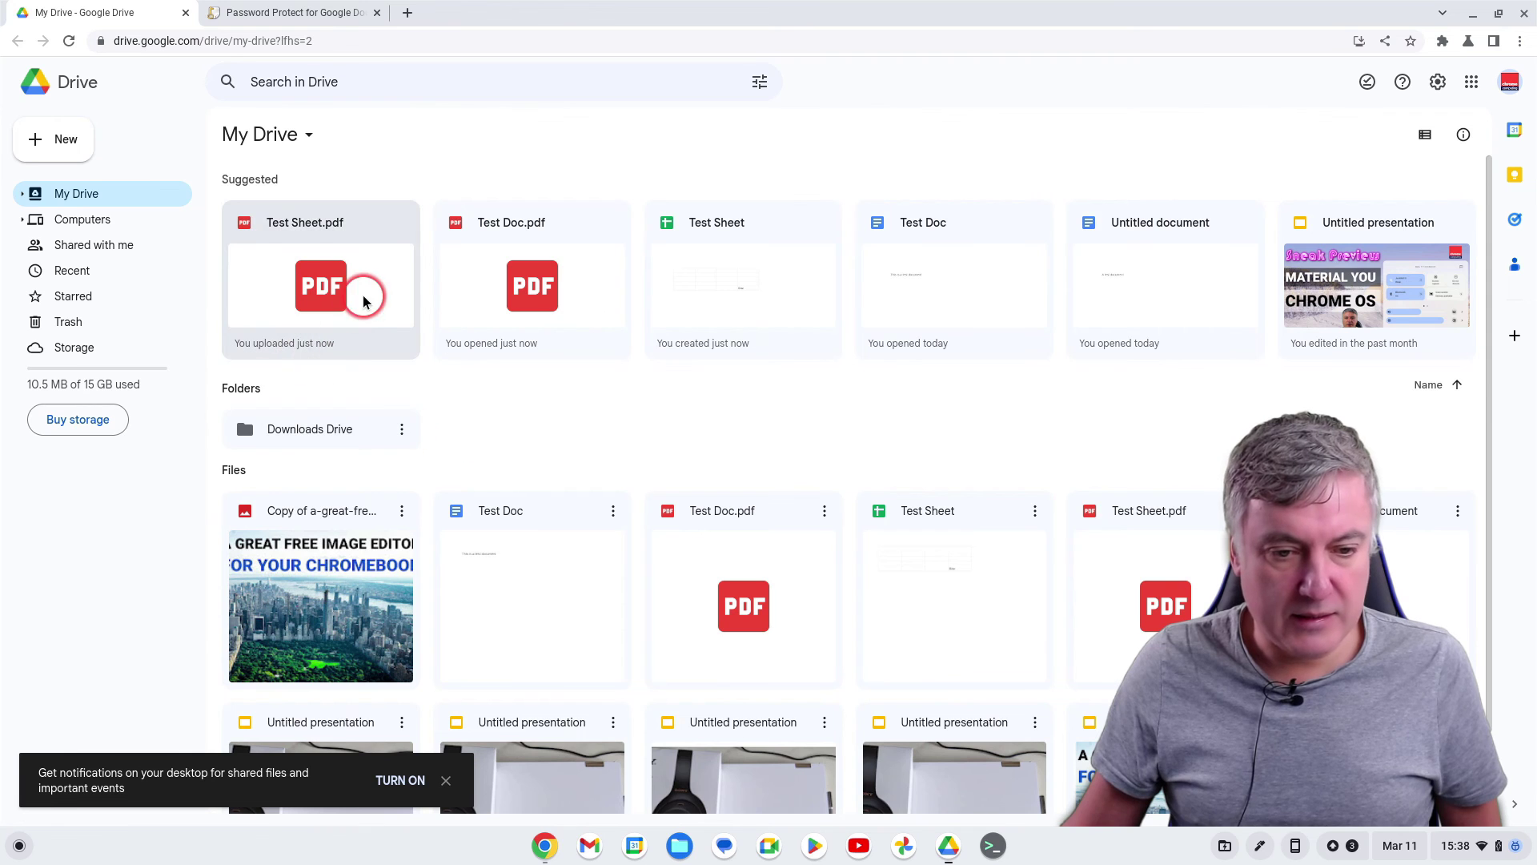
double_click(363, 301)
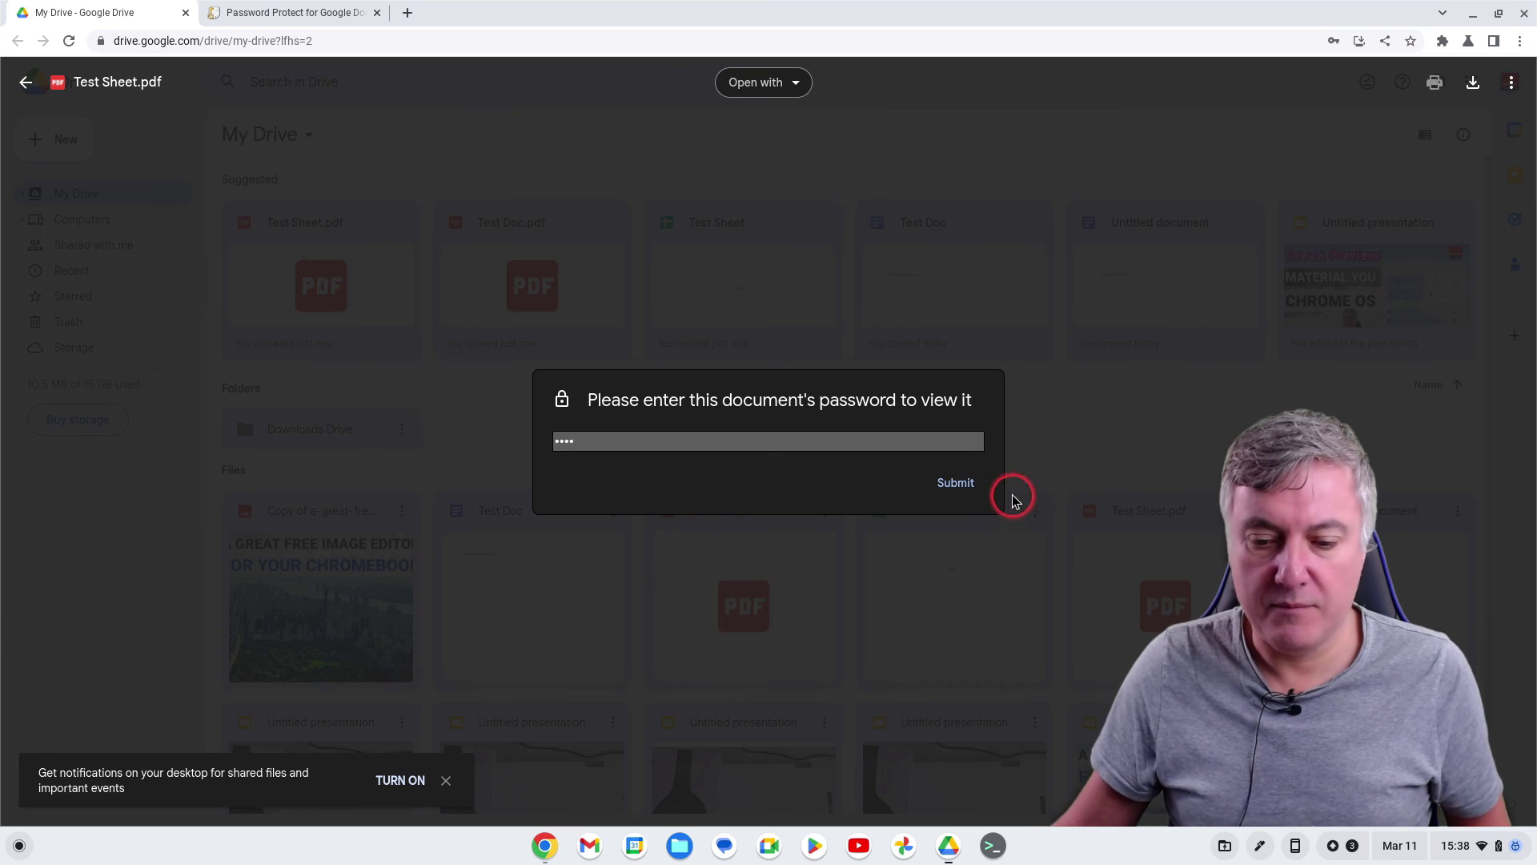
click(956, 482)
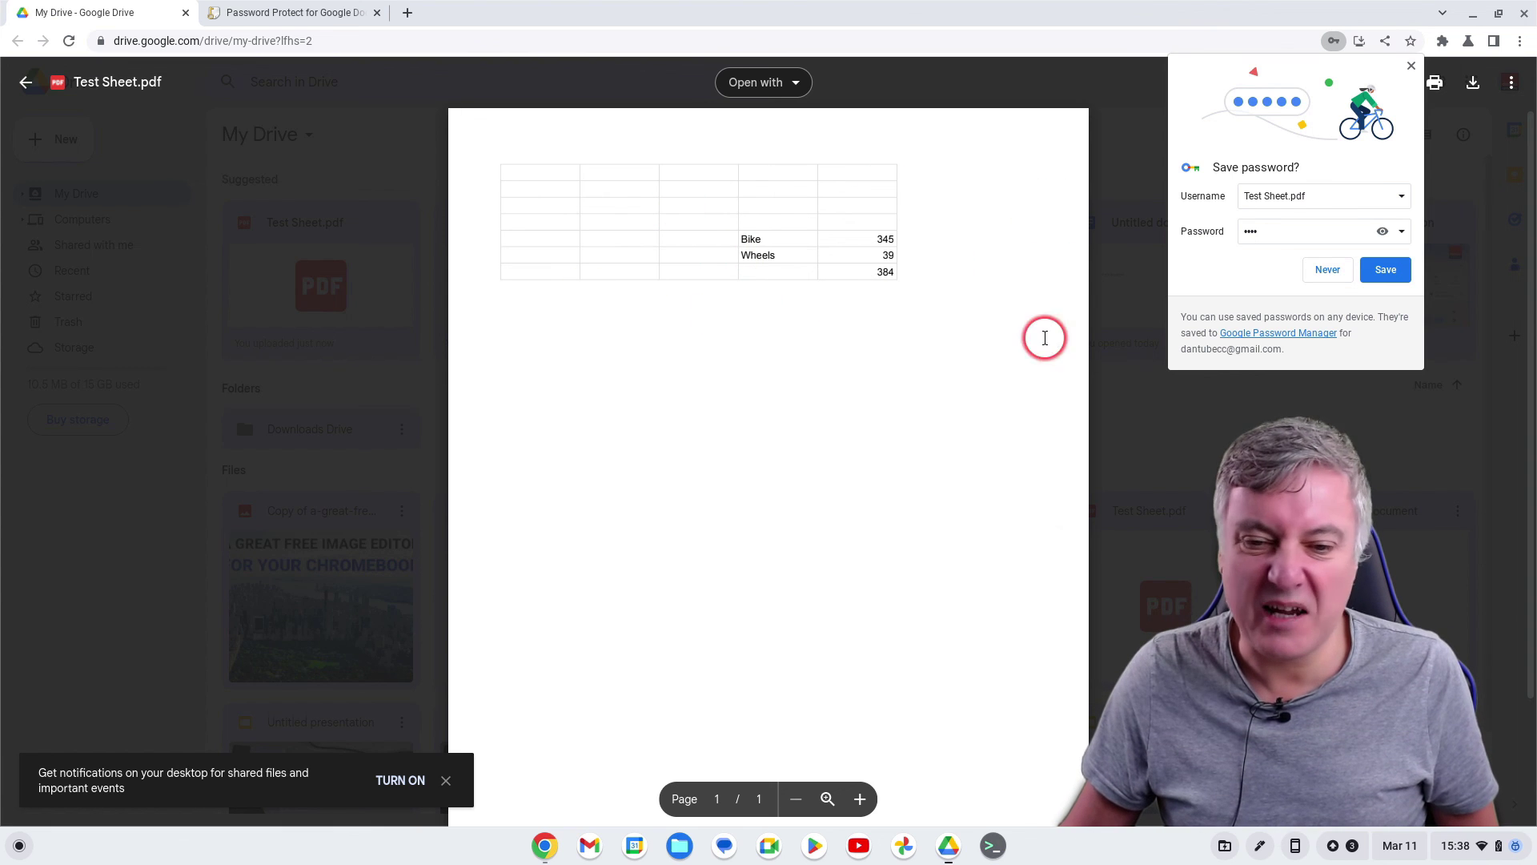
click(1409, 68)
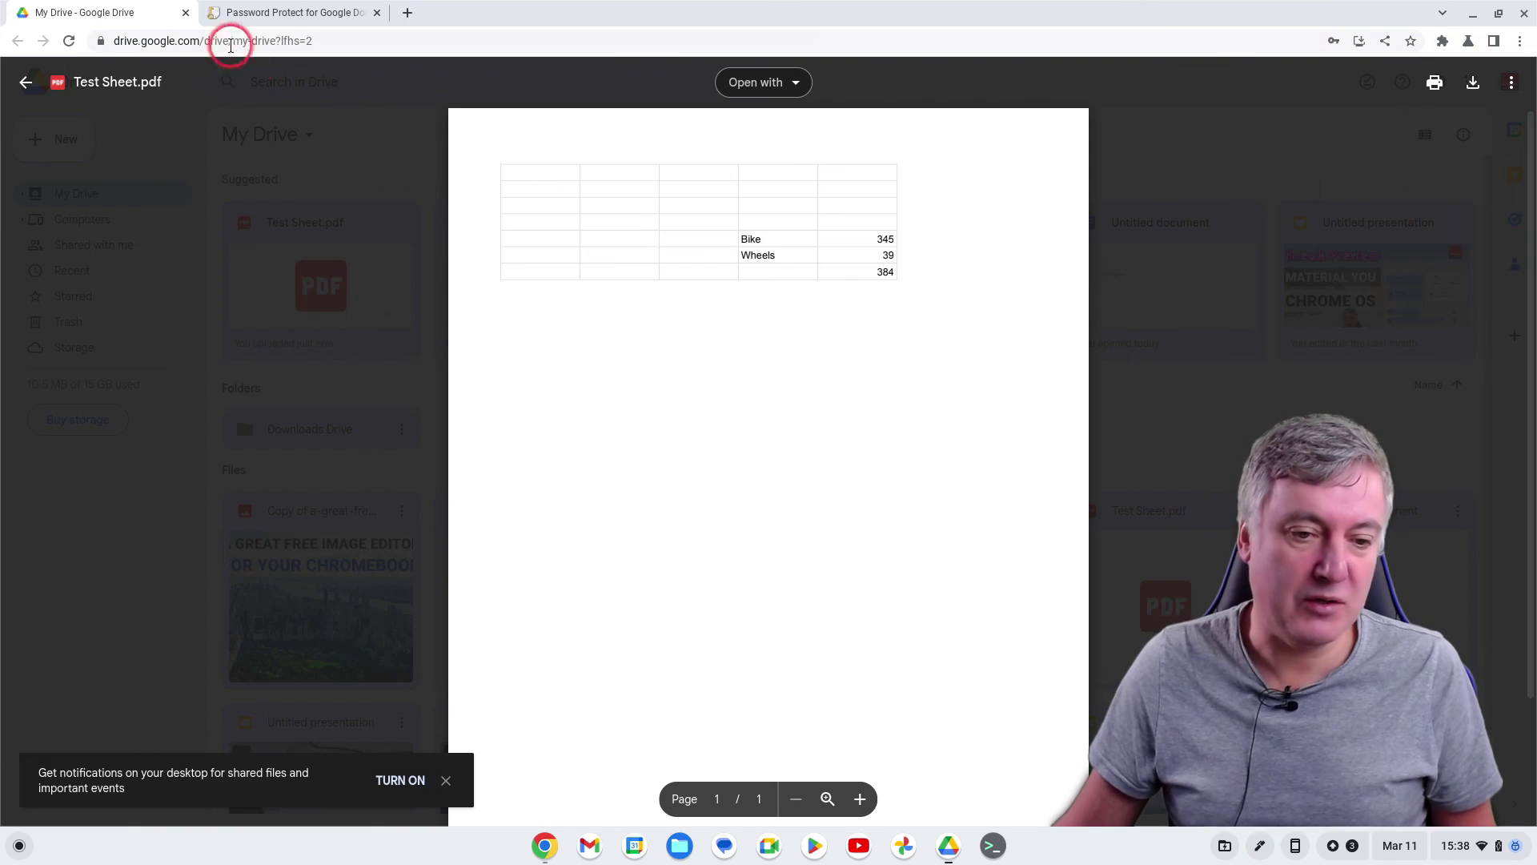
click(185, 13)
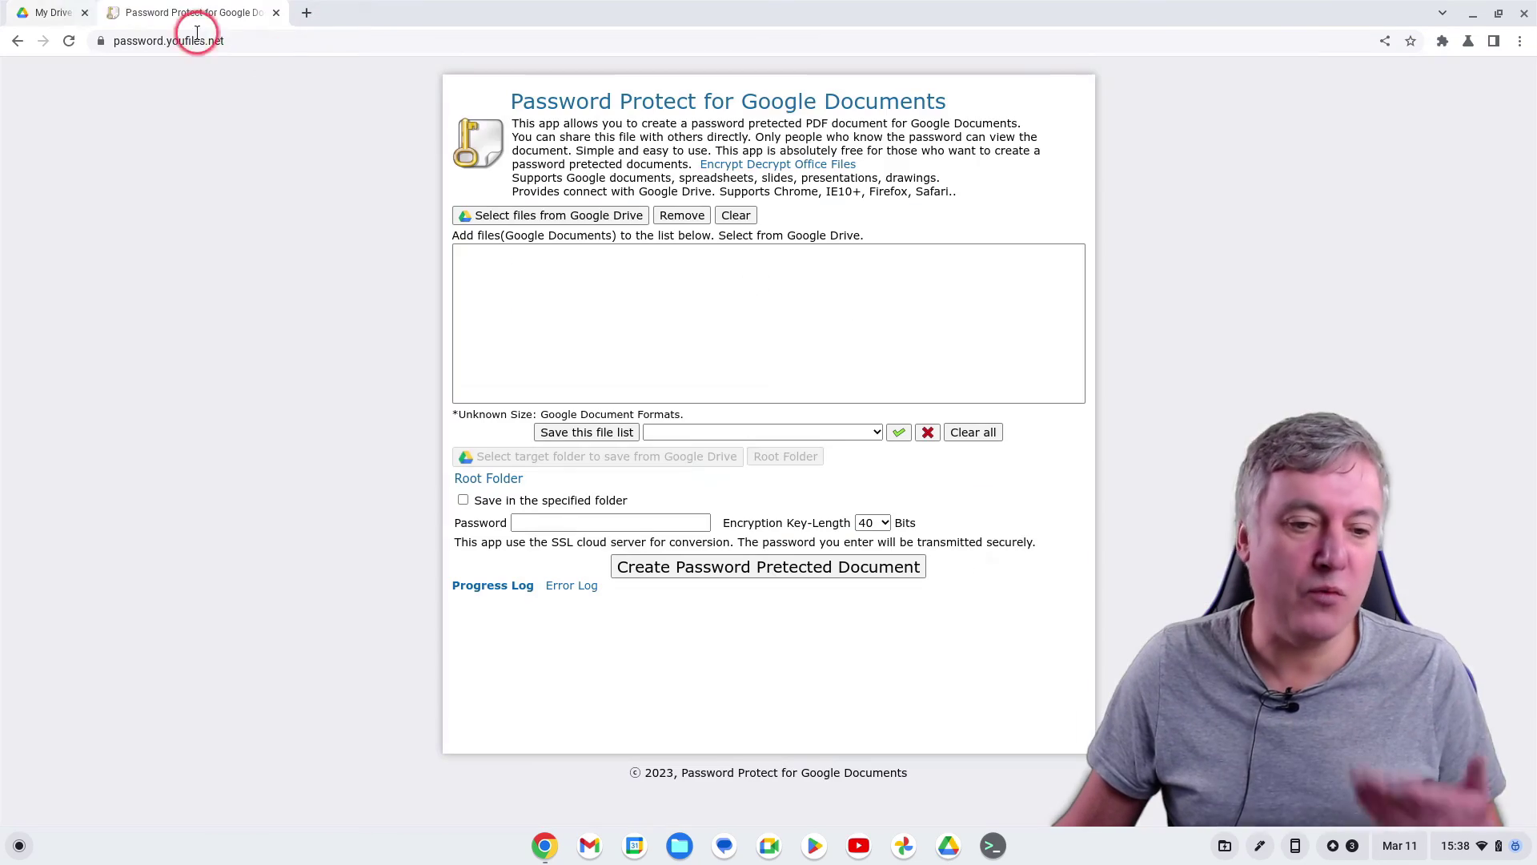
Close the remaining Chrome window to return to the desktop
click(1526, 15)
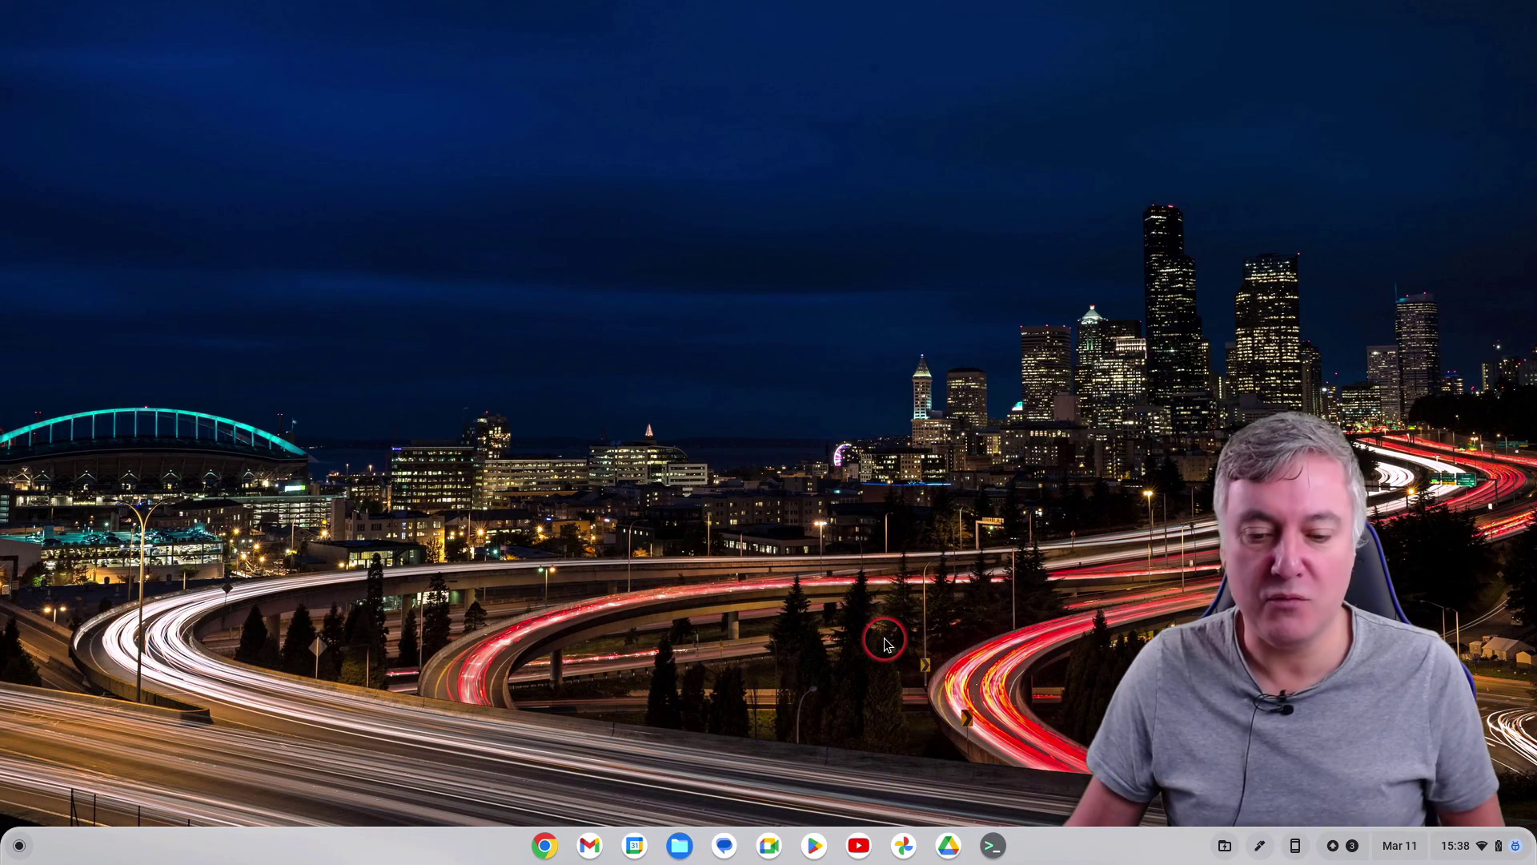